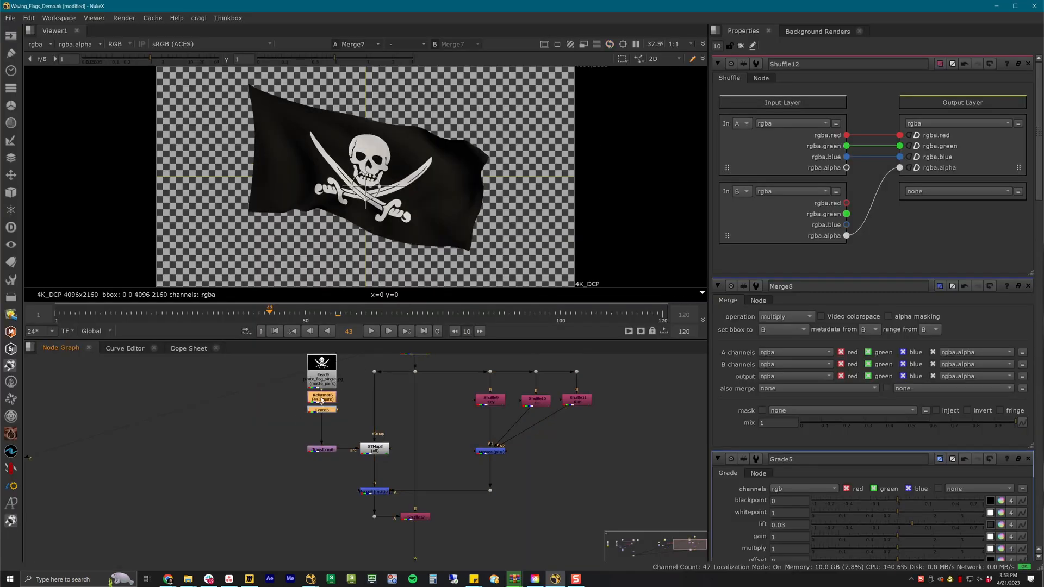
# Step: Add an Invert node in the pirate flag texture branch and set its channels to rgb
pyautogui.press('Tab')
pyautogui.write('inv')
pyautogui.press('Return')
pyautogui.click(797, 95)
pyautogui.click(795, 138)
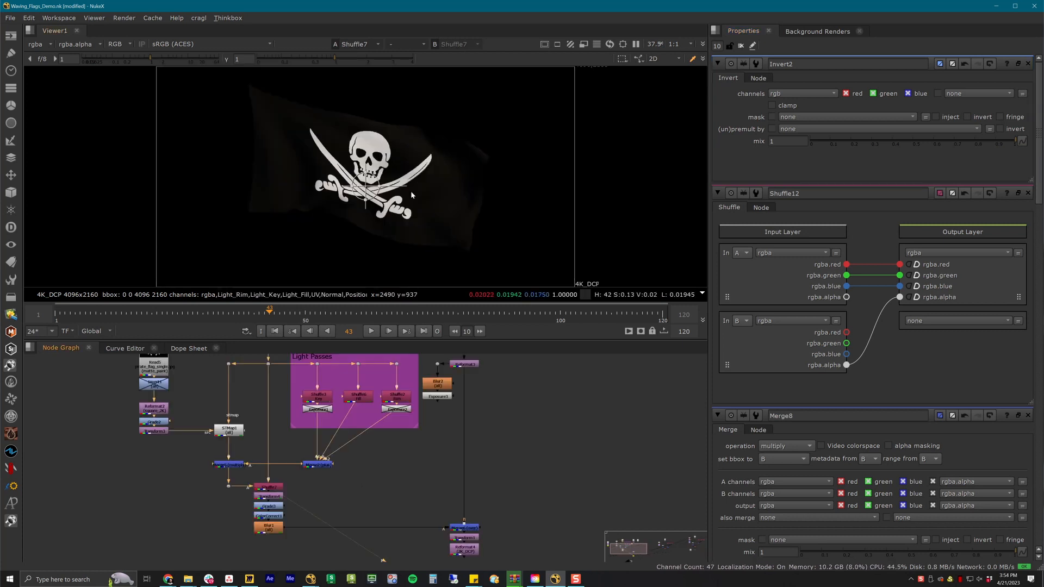
pyautogui.moveTo(352, 458); pyautogui.dragTo(322, 457, button='middle')
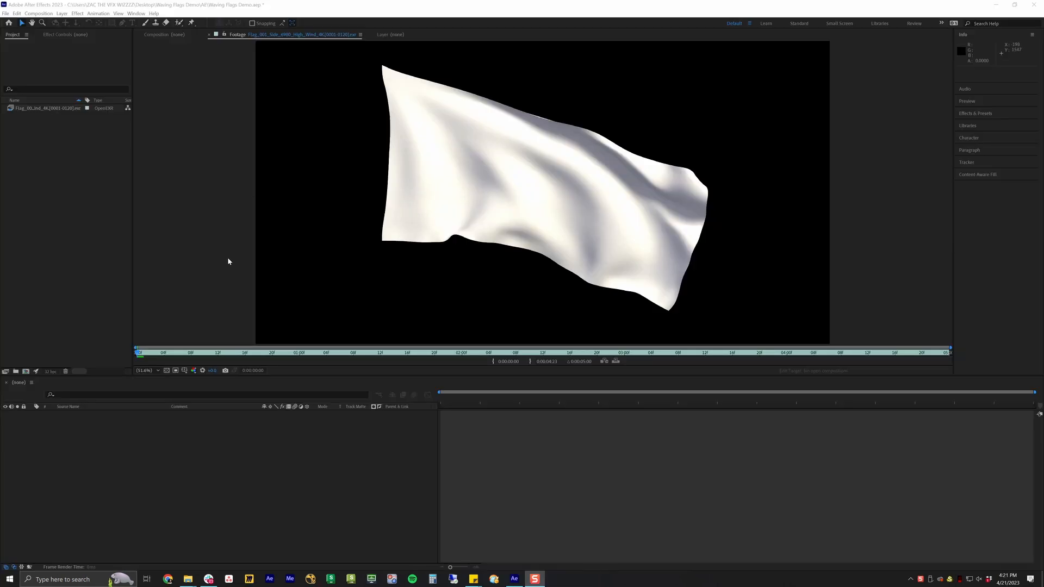
# Step: In After Effects, switch the project's color engine to OCIO color managed with the ACES 1.2 configuration
pyautogui.click(193, 370)
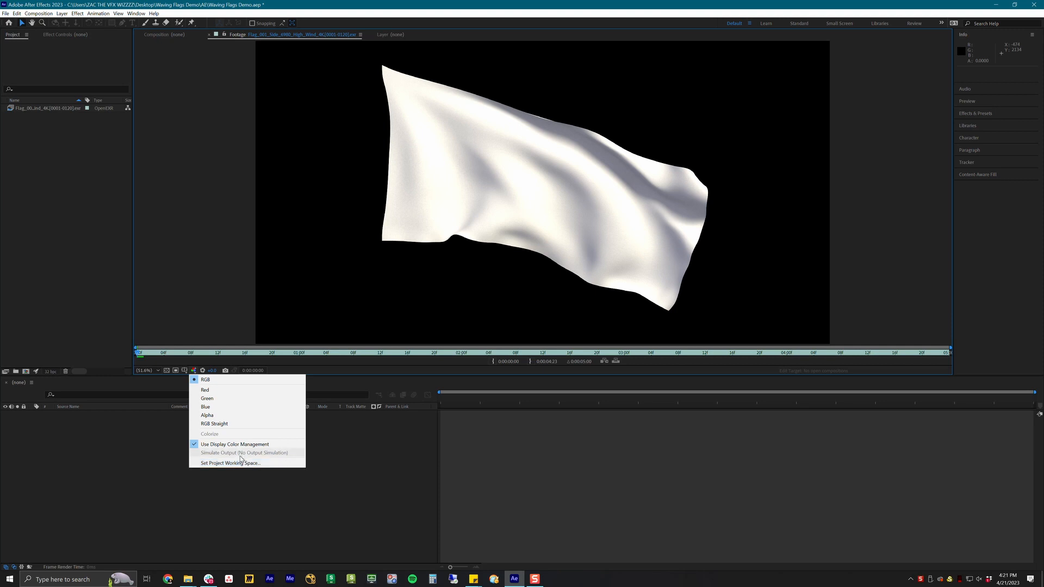
pyautogui.click(248, 464)
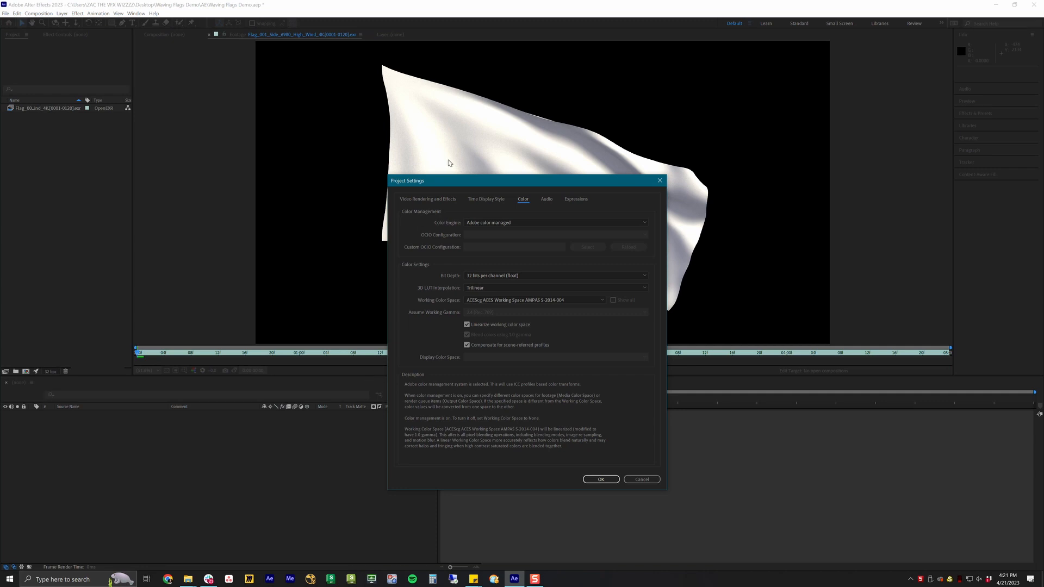
pyautogui.click(530, 221)
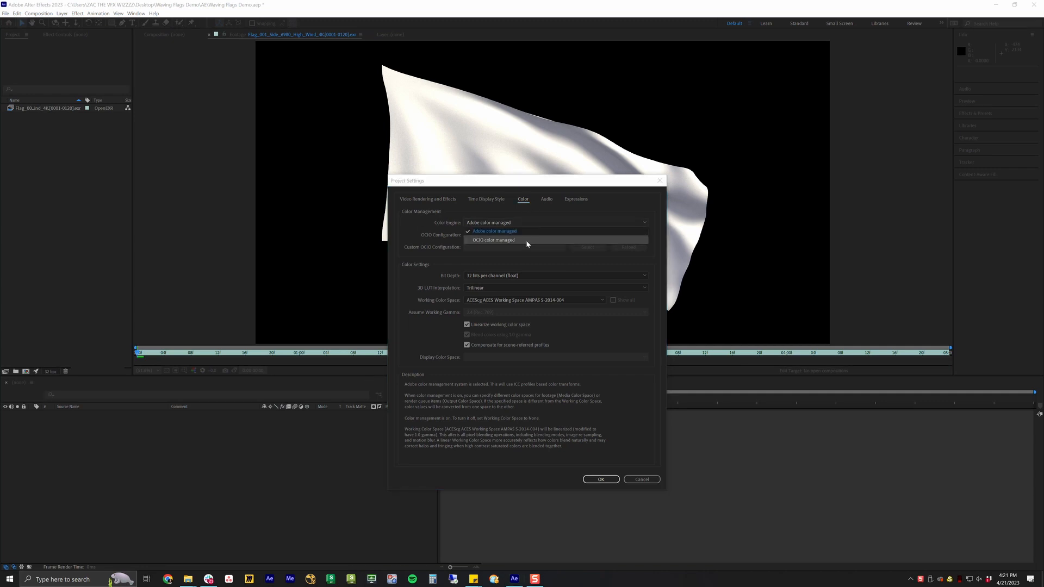
pyautogui.click(527, 240)
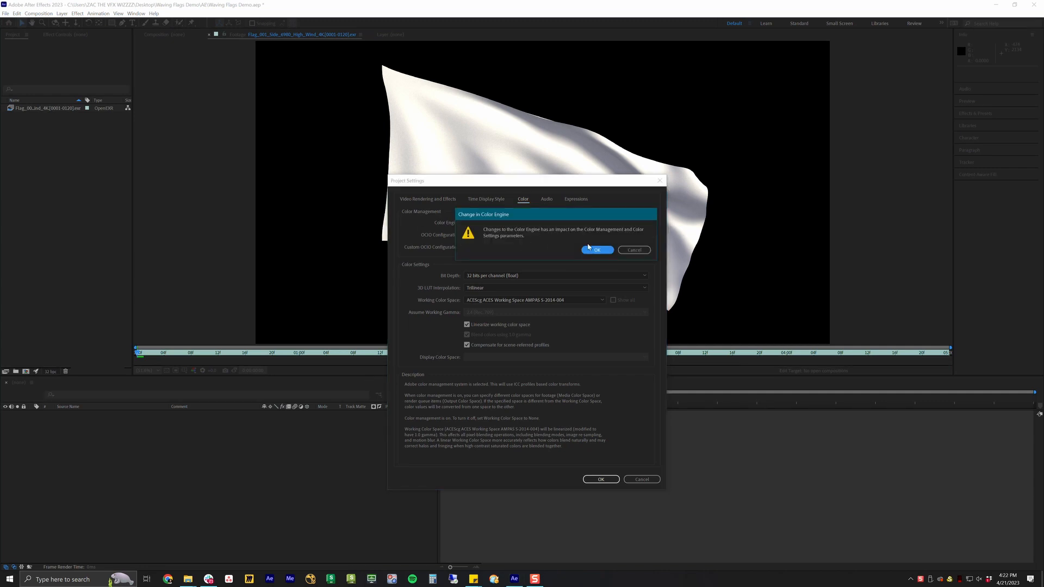
pyautogui.click(592, 250)
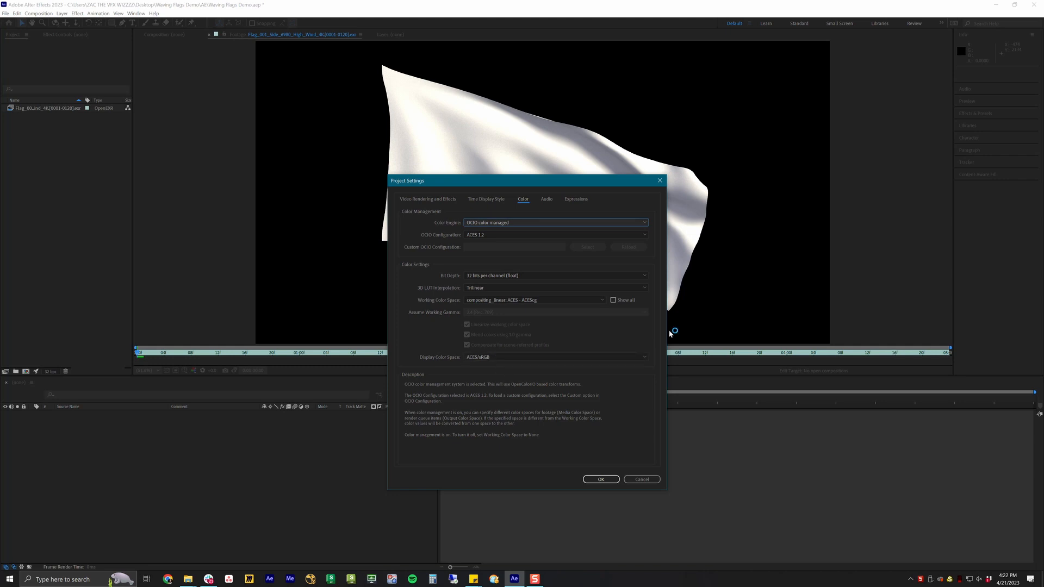
pyautogui.click(599, 479)
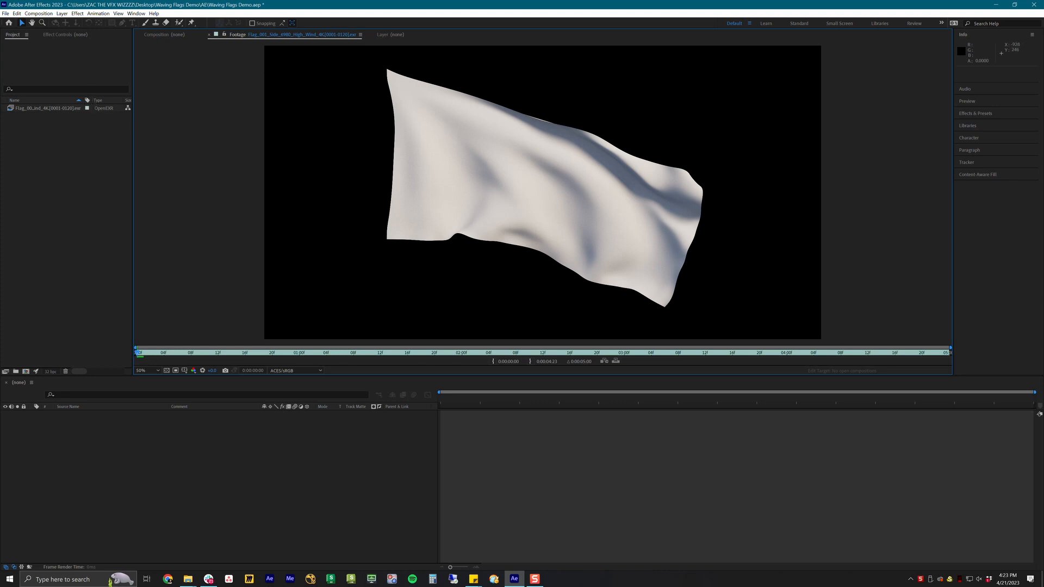
# Step: Import pirate_flag_single.jpg and layer it beneath the flag EXR sequence in a new composition made from that sequence
pyautogui.hotkey('alt', 'Tab')
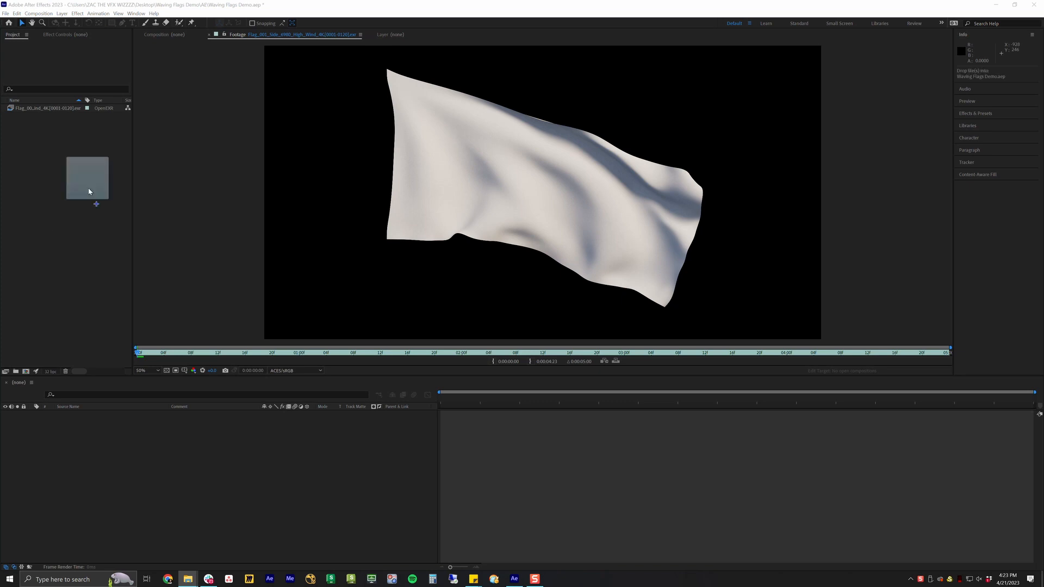
pyautogui.moveTo(47, 227); pyautogui.dragTo(86, 195)
pyautogui.doubleClick(45, 117)
pyautogui.moveTo(53, 109); pyautogui.dragTo(145, 455)
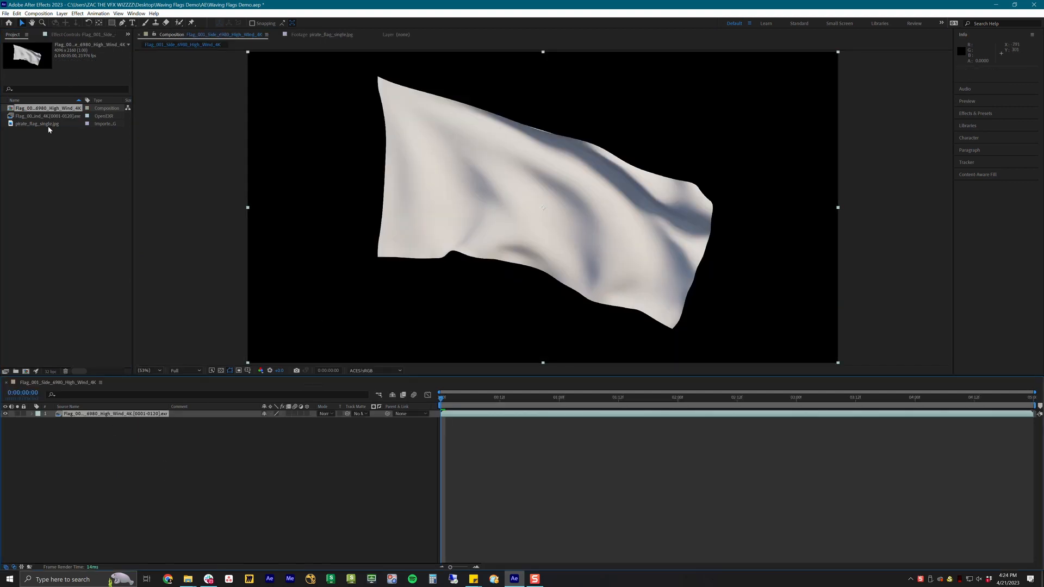
pyautogui.moveTo(48, 125); pyautogui.dragTo(66, 440)
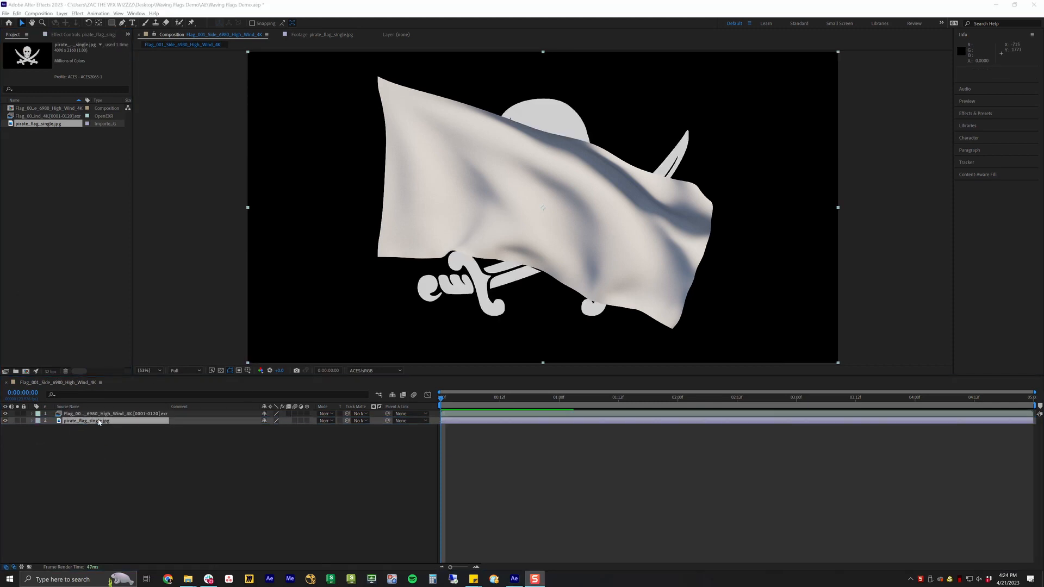
# Step: Duplicate the flag sequence layer and apply the EXtractoR effect to the lower copy
pyautogui.click(103, 414)
pyautogui.hotkey('ctrl', 'd')
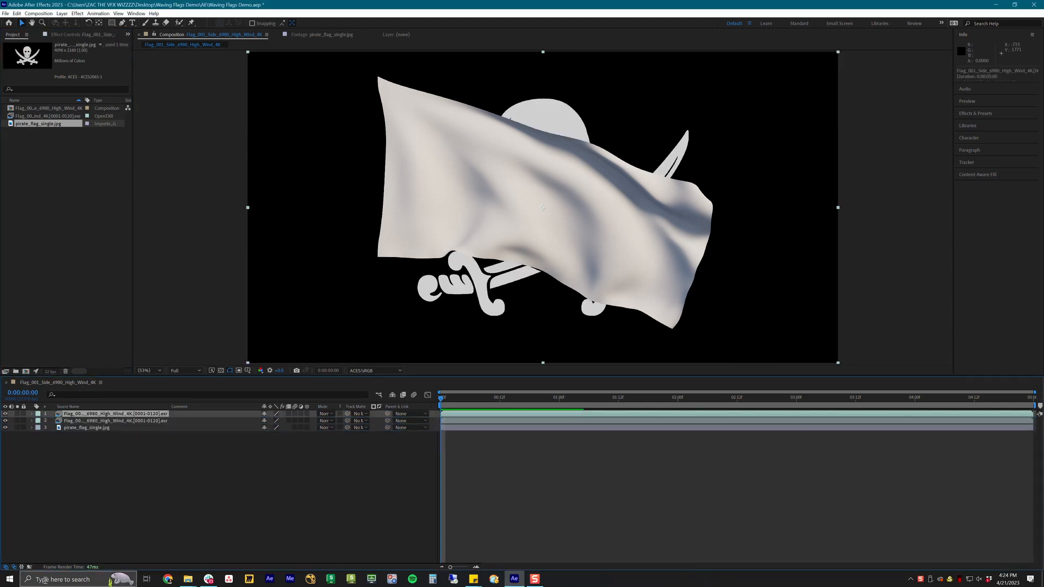
pyautogui.click(108, 421)
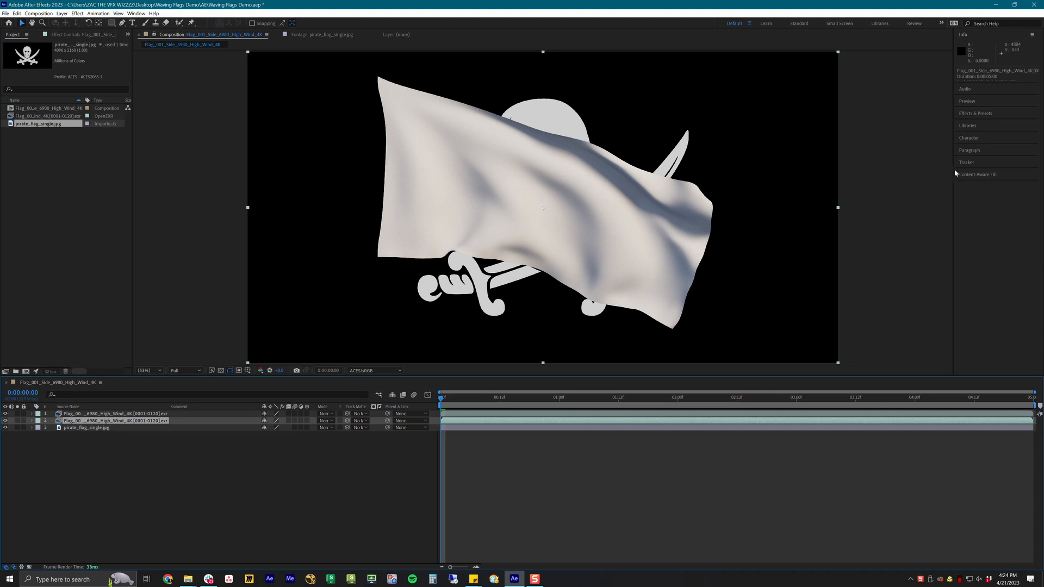
pyautogui.click(976, 116)
pyautogui.click(981, 80)
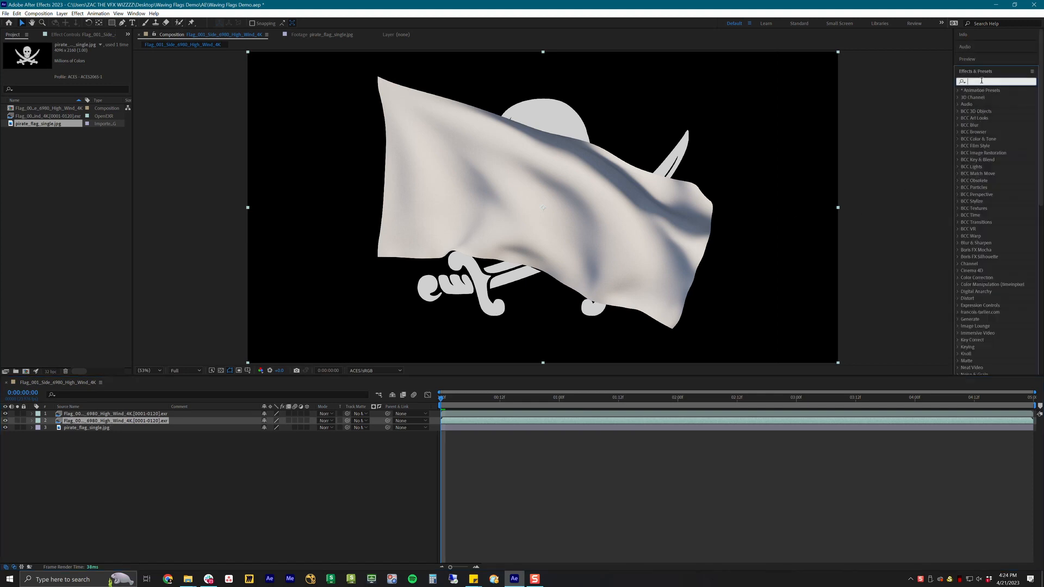
pyautogui.write('extra')
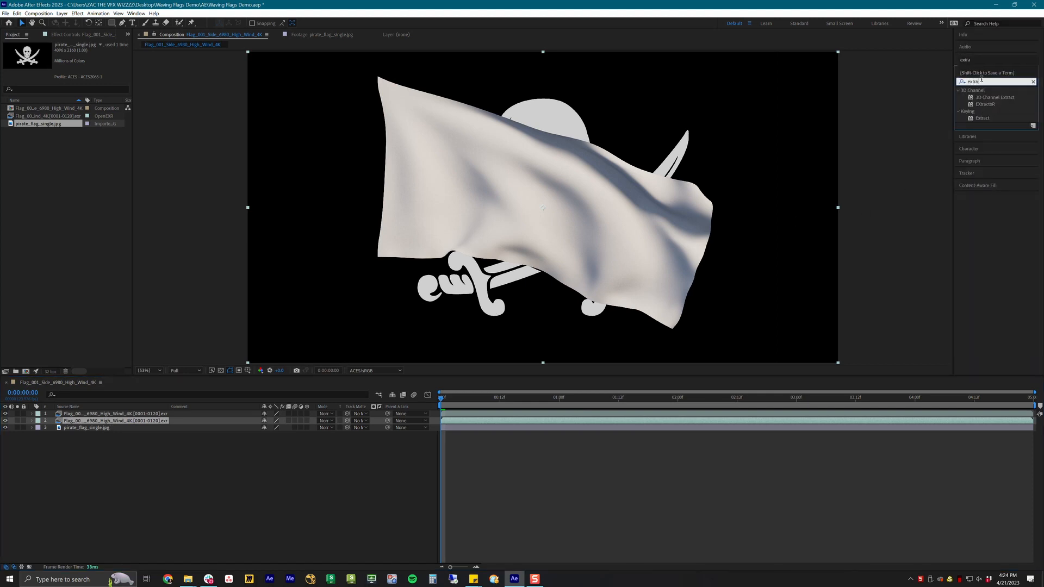
pyautogui.moveTo(985, 103); pyautogui.dragTo(108, 423)
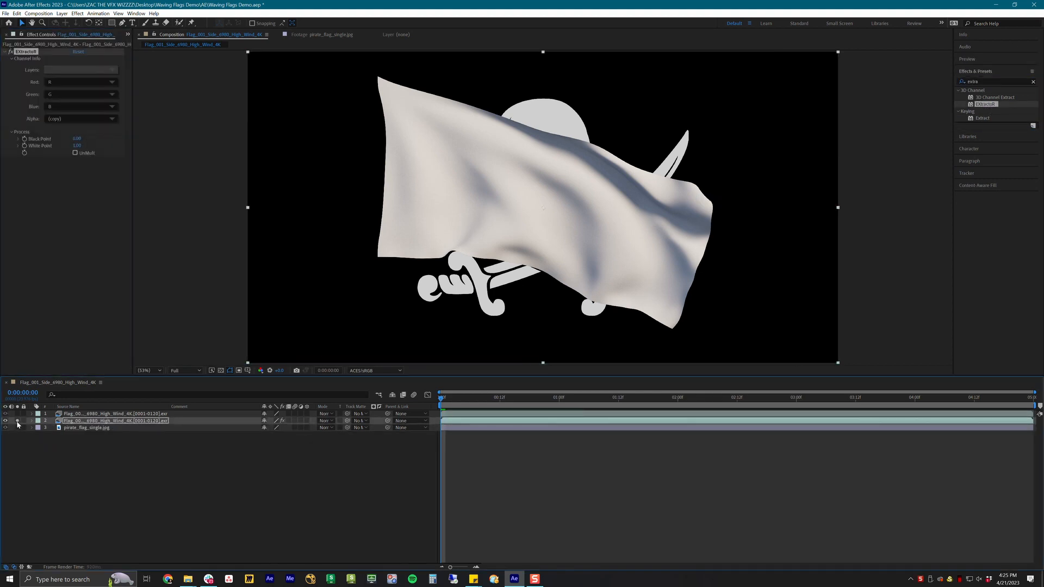
# Step: Set EXtractoR to output the UV pass with UnMult enabled, and hide the lower flag copy
pyautogui.click(82, 70)
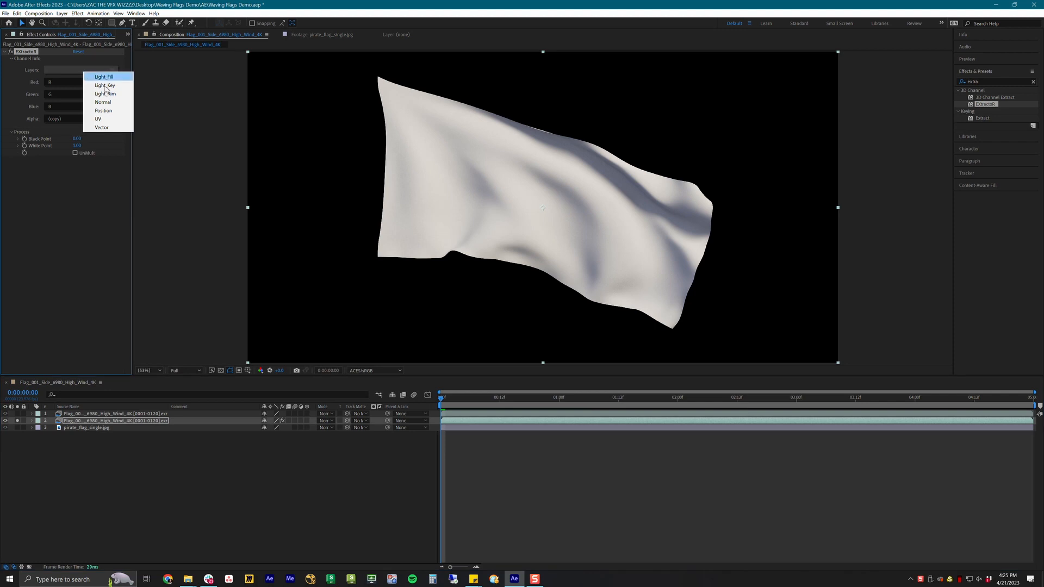
pyautogui.click(103, 120)
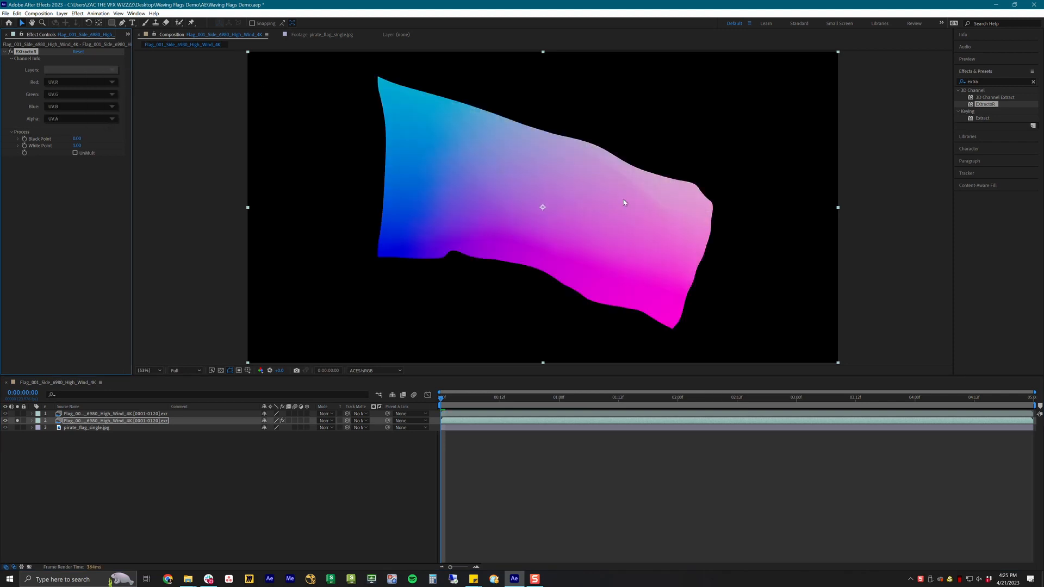
pyautogui.click(75, 152)
pyautogui.click(6, 421)
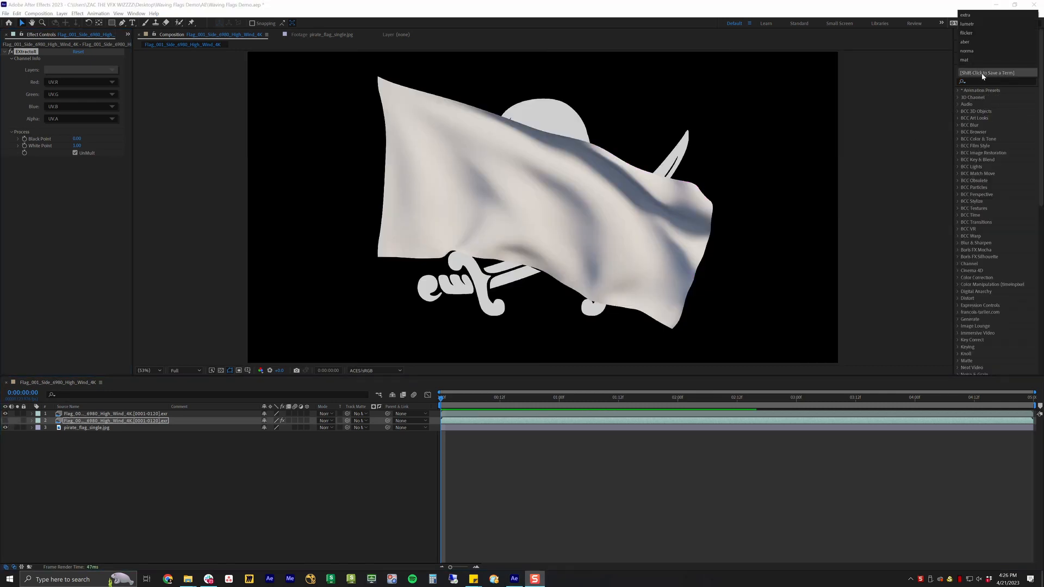
# Step: Make the lower flag copy visible and apply the ft-UVPass effect to it after EXtractoR
pyautogui.click(983, 79)
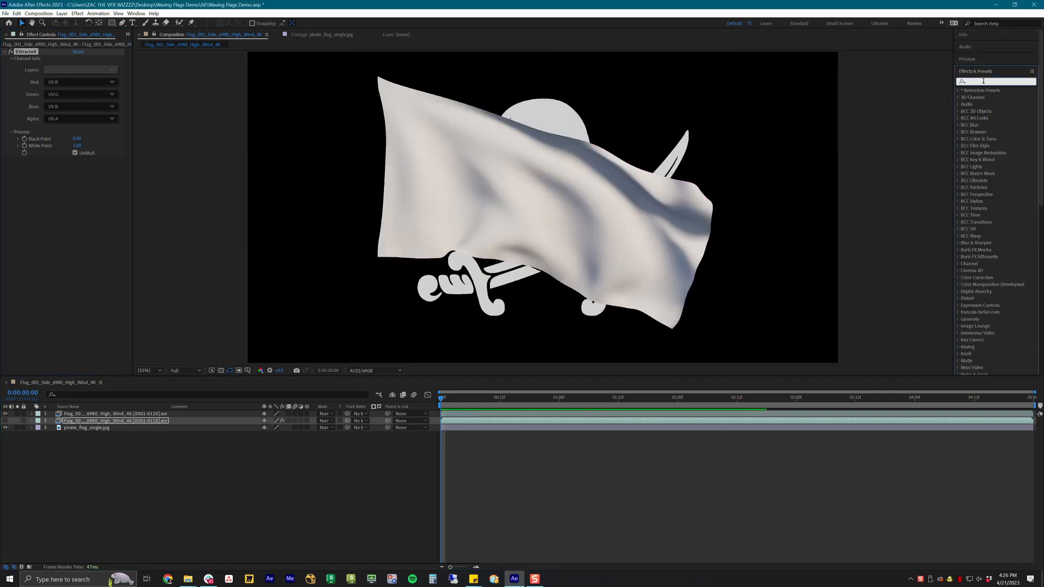
pyautogui.write('ft')
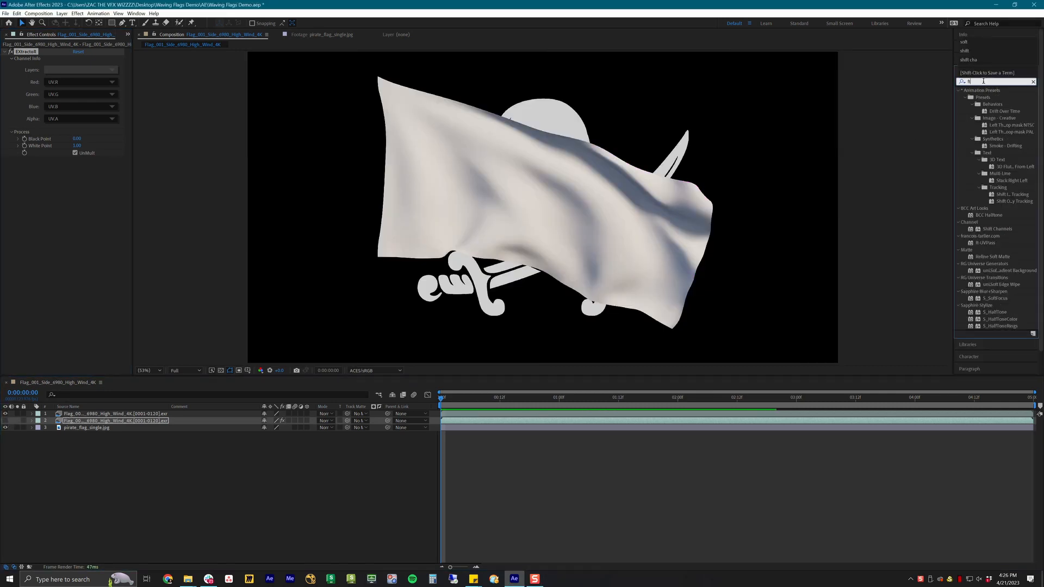
pyautogui.press('BackSpace')
pyautogui.write('UV')
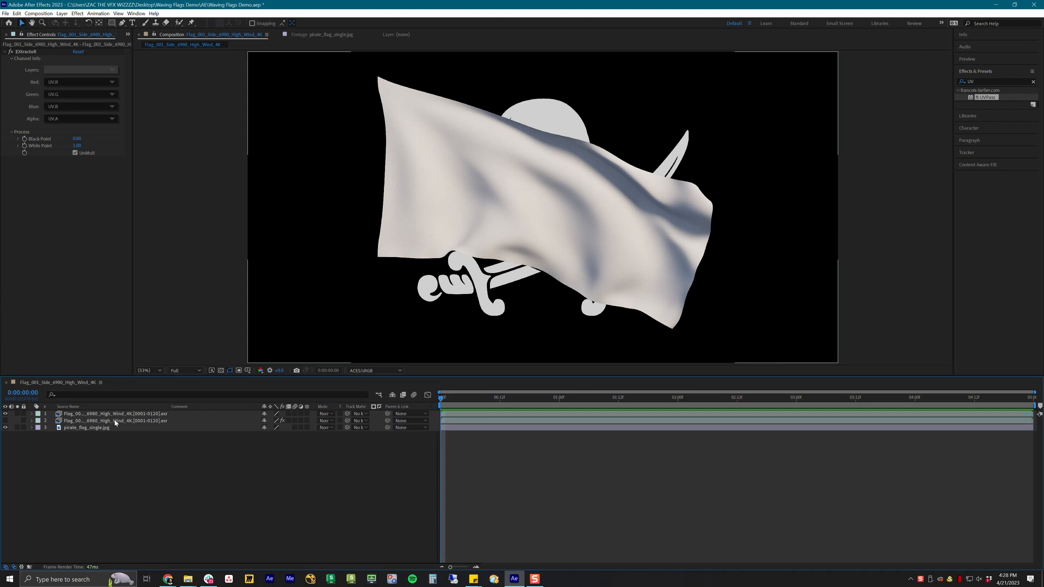
pyautogui.click(39, 421)
pyautogui.click(6, 421)
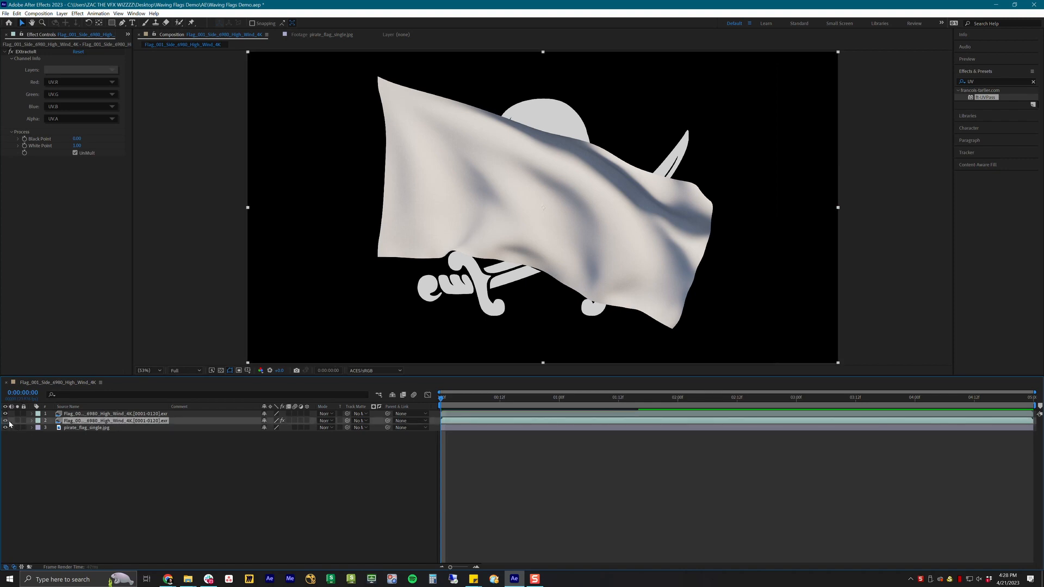
pyautogui.click(17, 421)
pyautogui.click(18, 420)
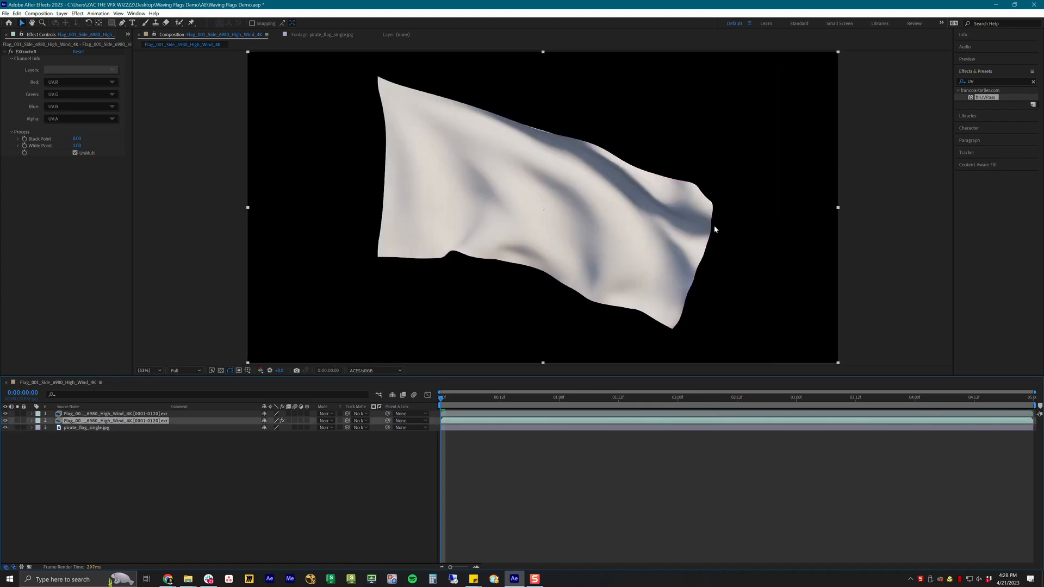
pyautogui.moveTo(982, 97); pyautogui.dragTo(70, 424)
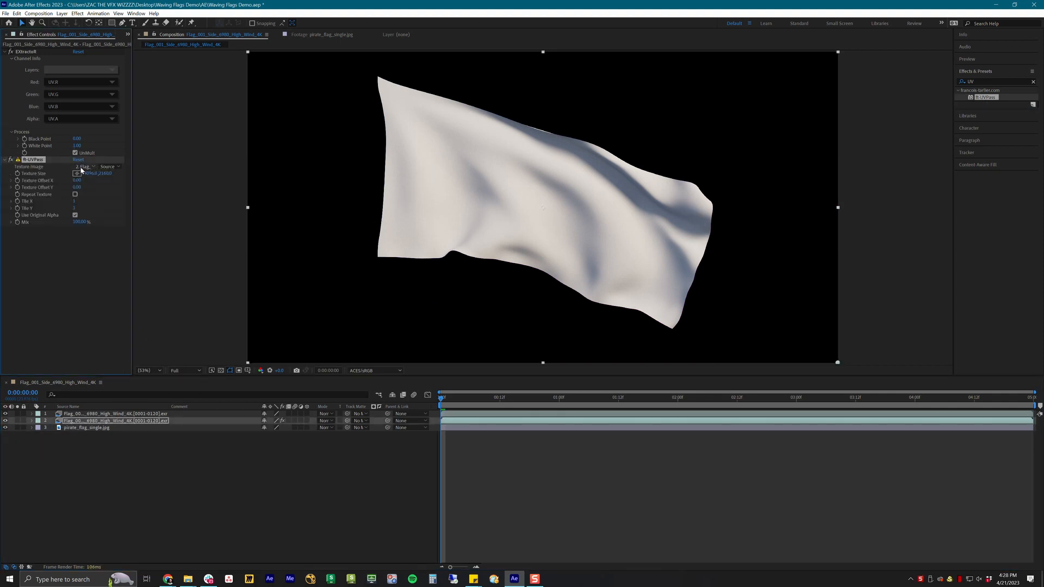
# Step: Use the pirate flag layer as the ft-UVPass texture image and set Texture Offset Y to about -0.20
pyautogui.click(82, 168)
pyautogui.click(96, 202)
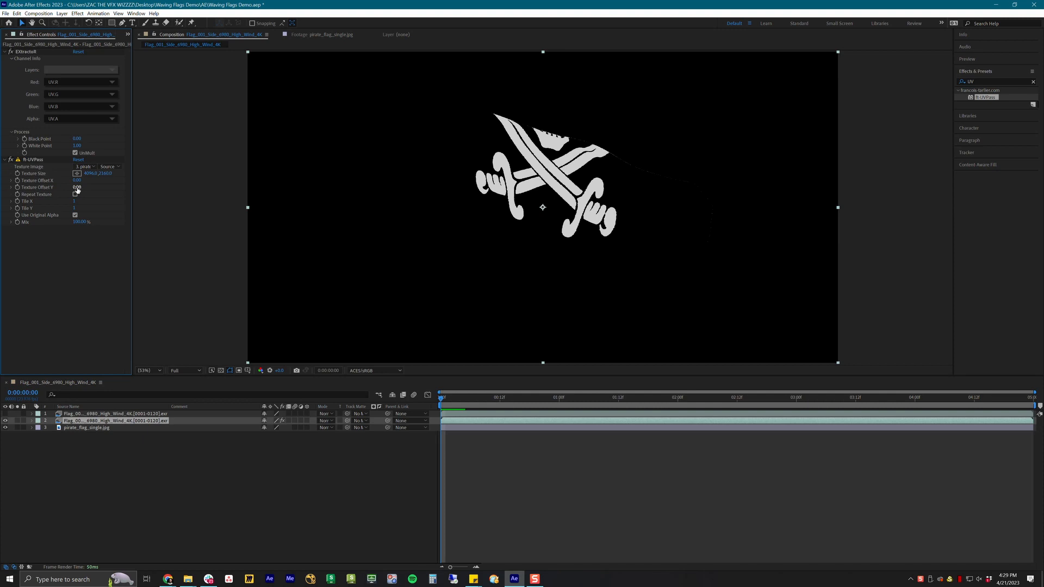
pyautogui.moveTo(78, 189); pyautogui.dragTo(58, 192)
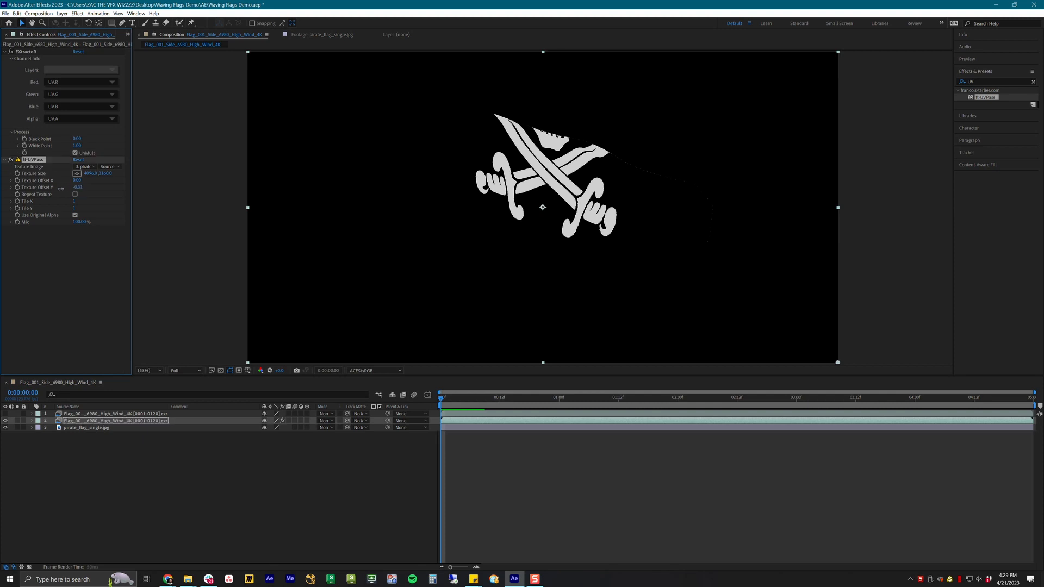
pyautogui.moveTo(75, 188); pyautogui.dragTo(85, 195)
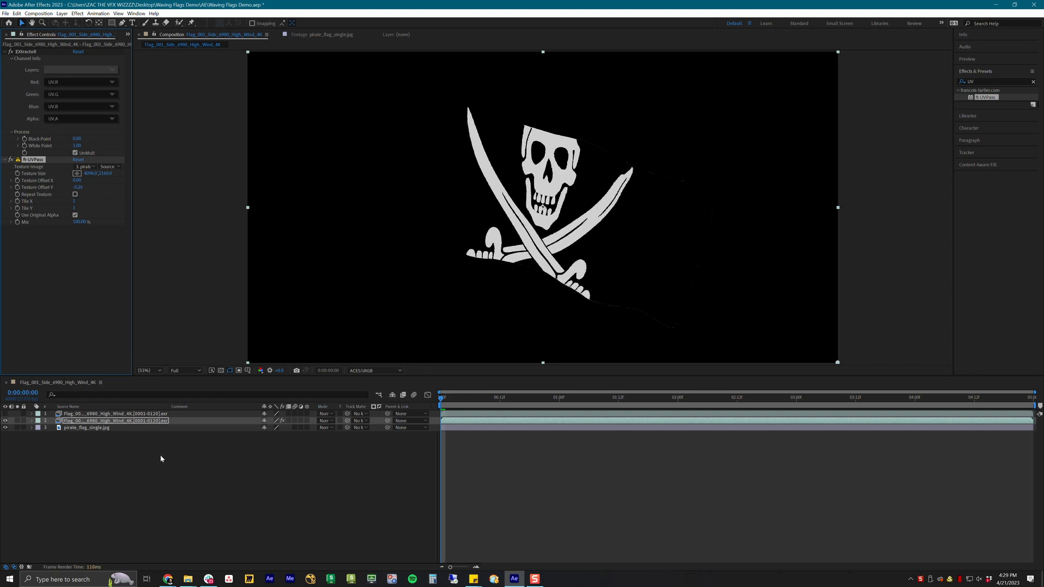
# Step: Solo the pirate flag image layer and pre-compose it, leaving all attributes in the current composition
pyautogui.click(93, 429)
pyautogui.click(17, 428)
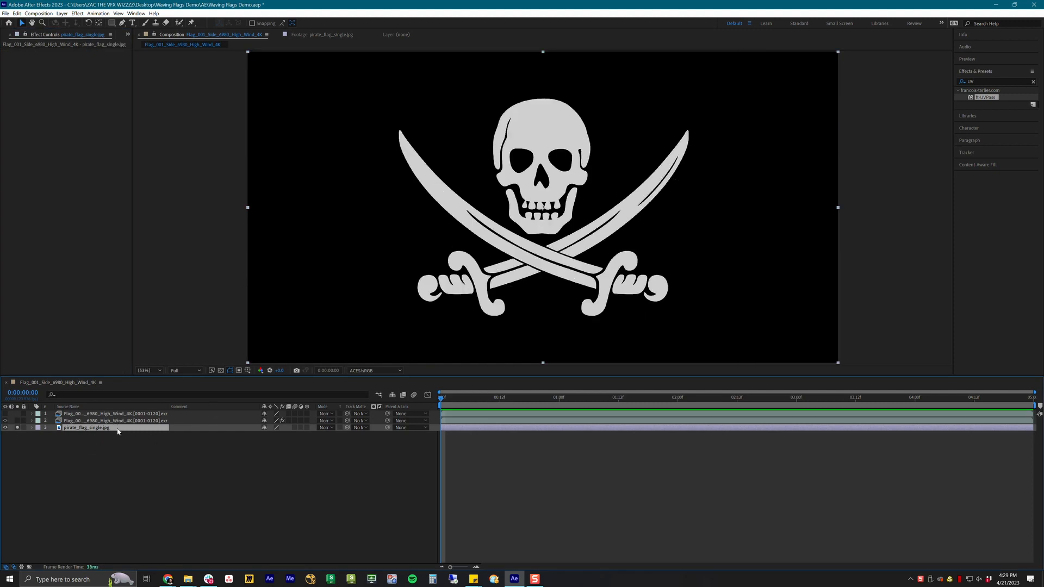
pyautogui.rightClick(104, 431)
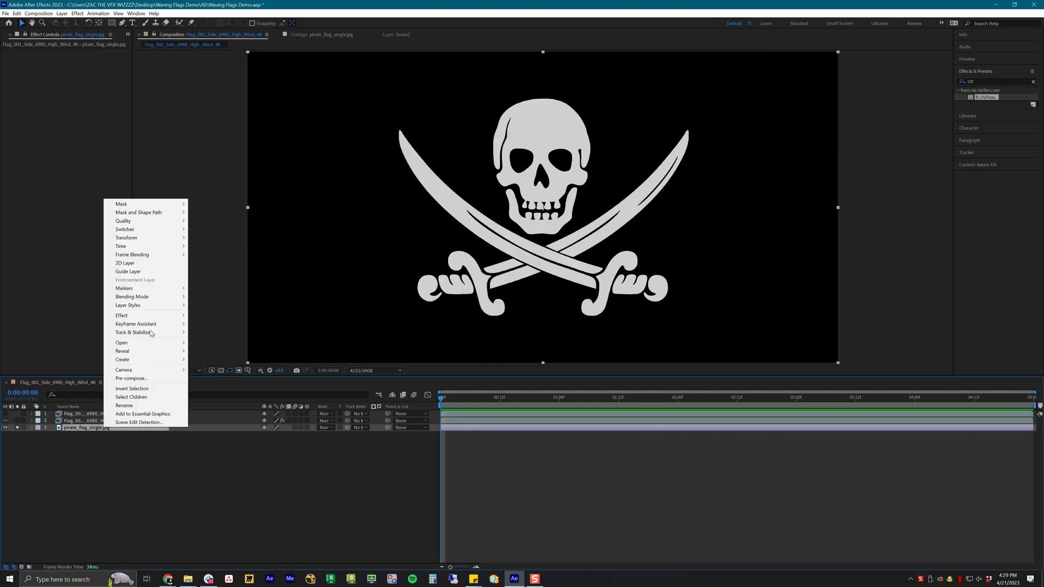
pyautogui.click(145, 379)
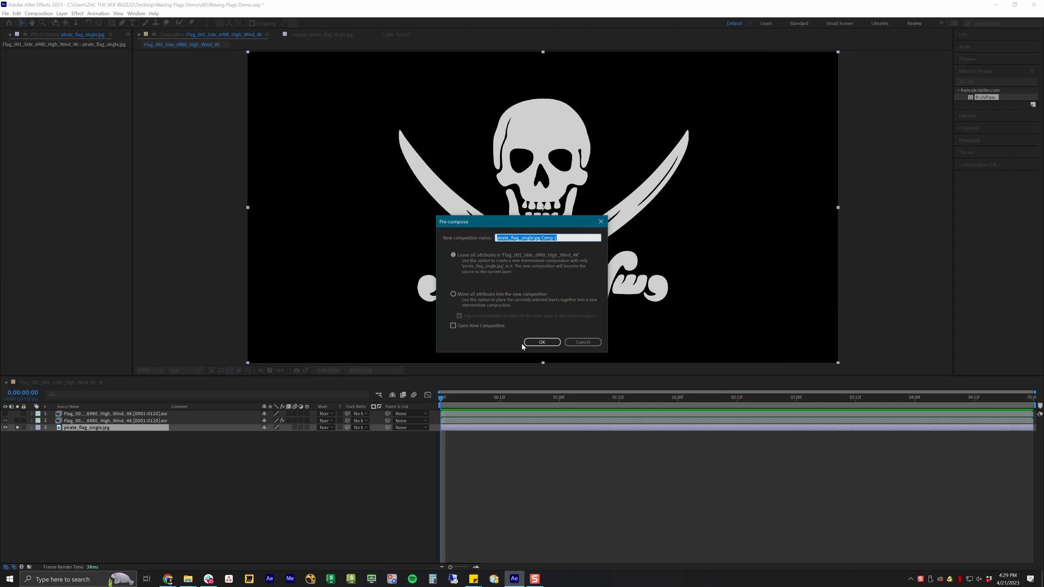
pyautogui.click(540, 343)
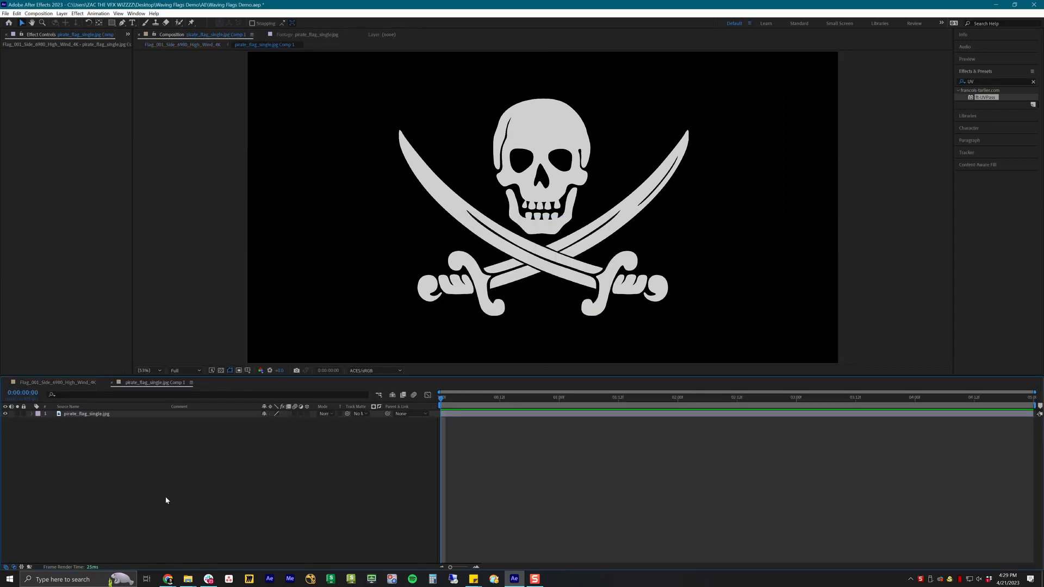
# Step: Set the height of the pirate flag pre-composition to 4096 px in its composition settings
pyautogui.rightClick(172, 439)
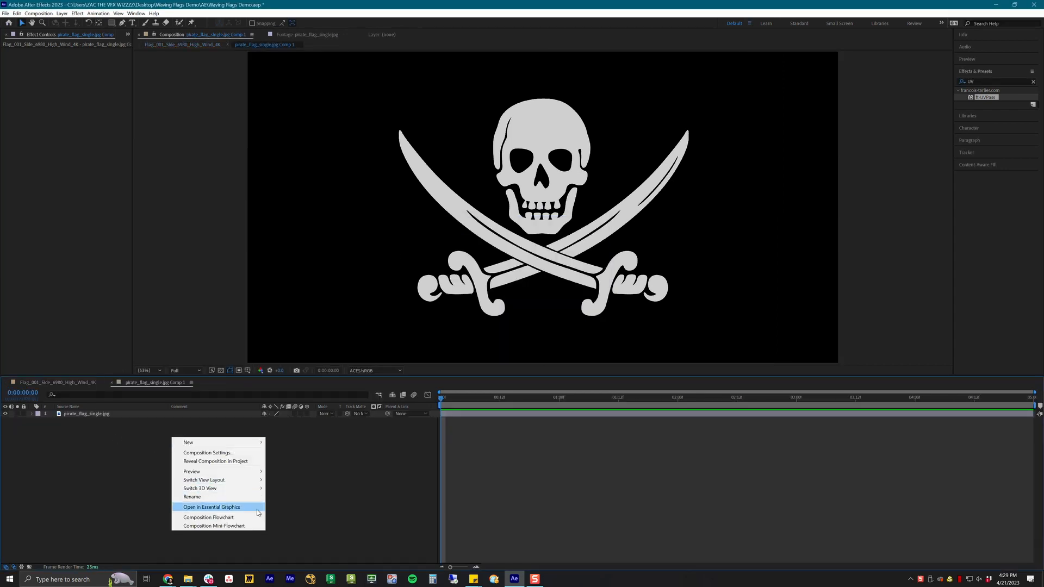
pyautogui.click(208, 453)
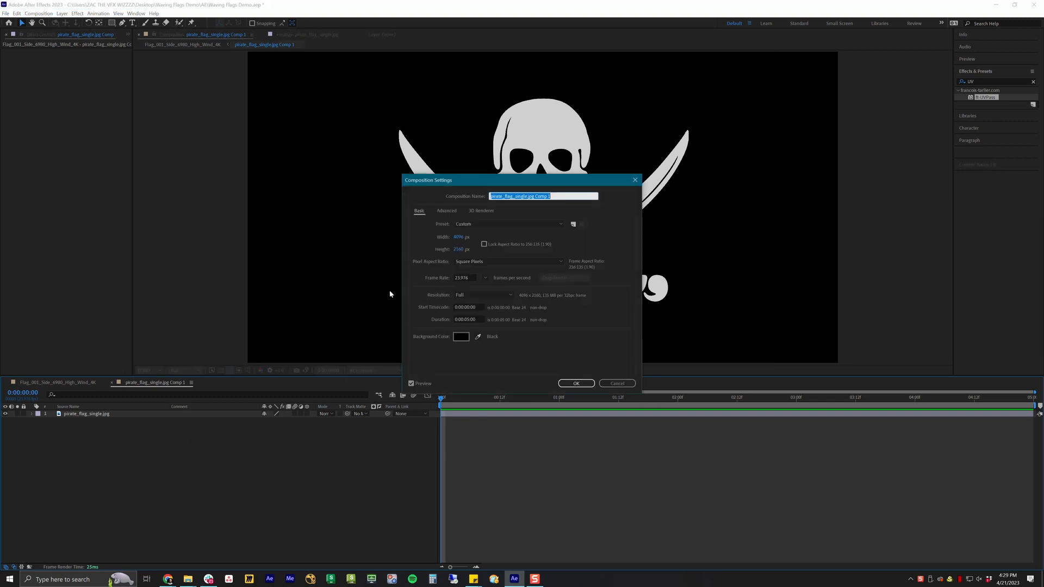
pyautogui.click(460, 253)
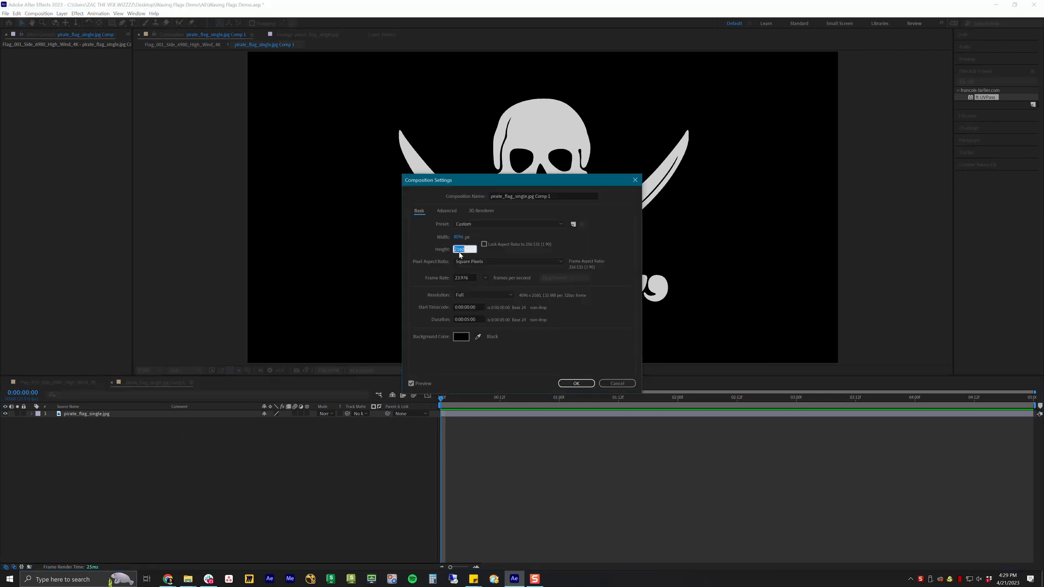
pyautogui.write('4096')
pyautogui.click(601, 242)
pyautogui.click(583, 383)
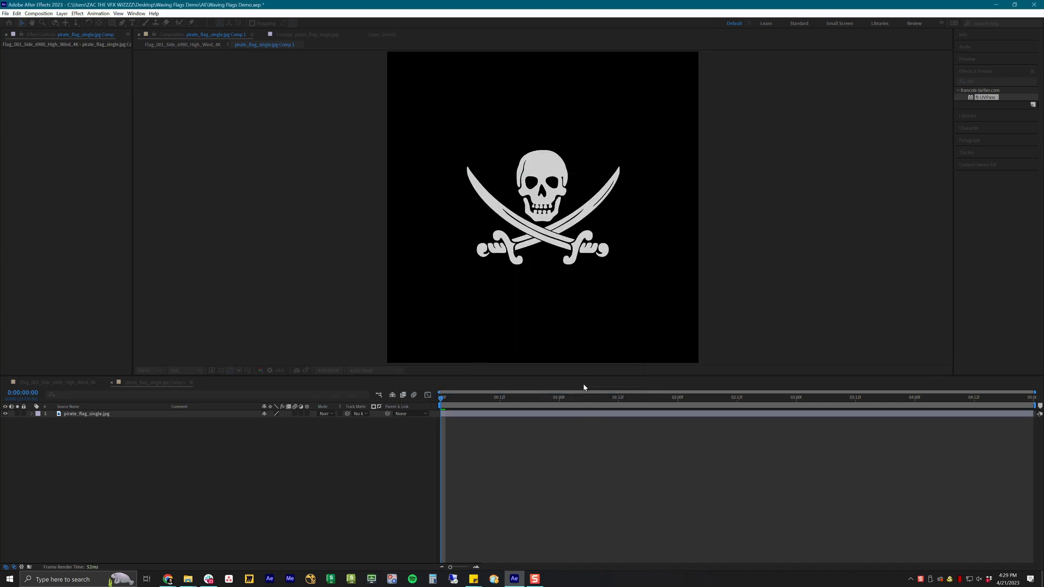
# Step: Add a black 4096 x 4096 px solid to the pre-composition and place it beneath the pirate flag image
pyautogui.rightClick(318, 474)
pyautogui.moveTo(369, 481)
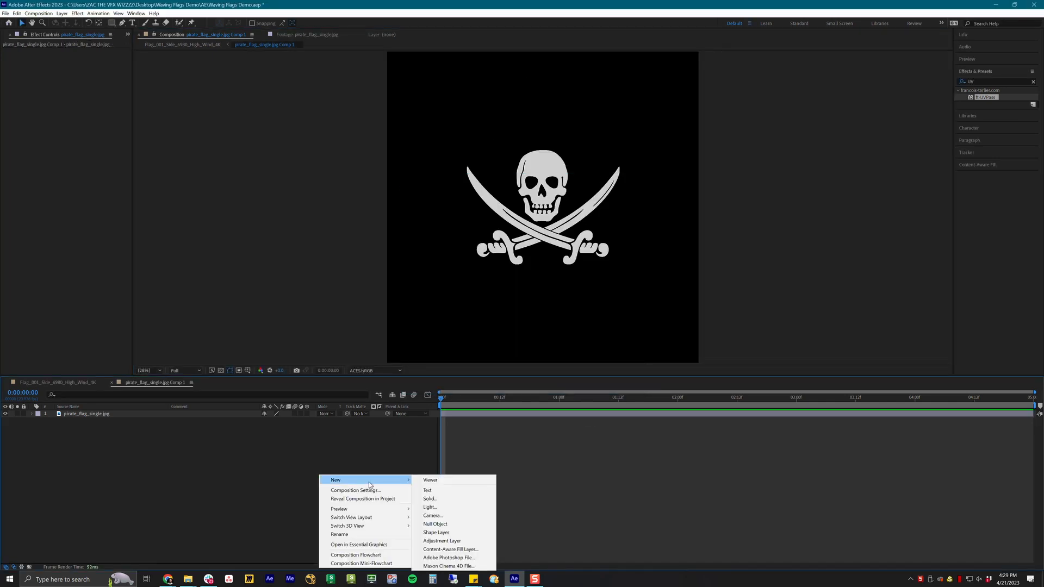
pyautogui.click(446, 499)
pyautogui.click(518, 339)
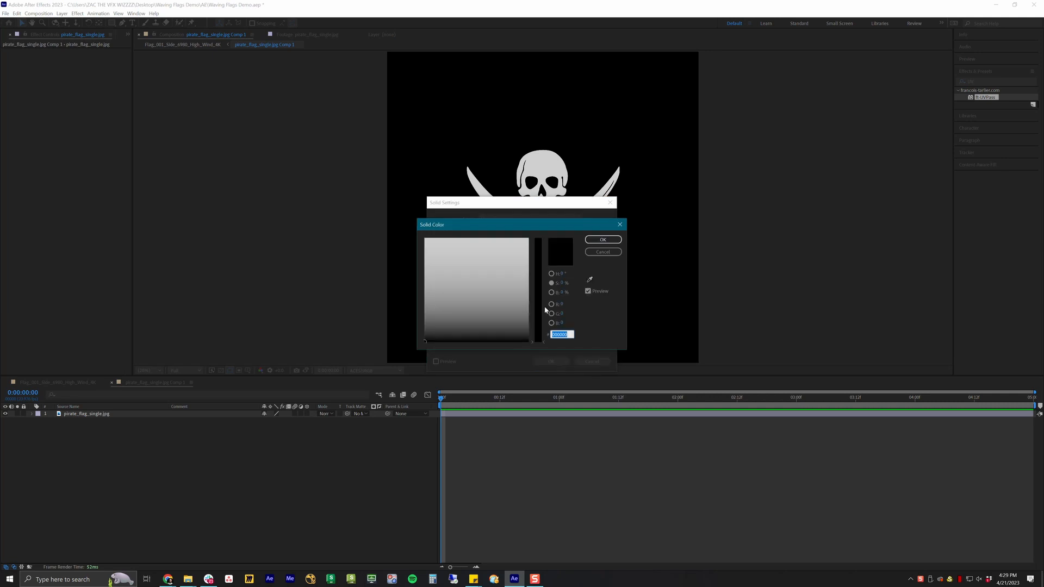
pyautogui.click(603, 240)
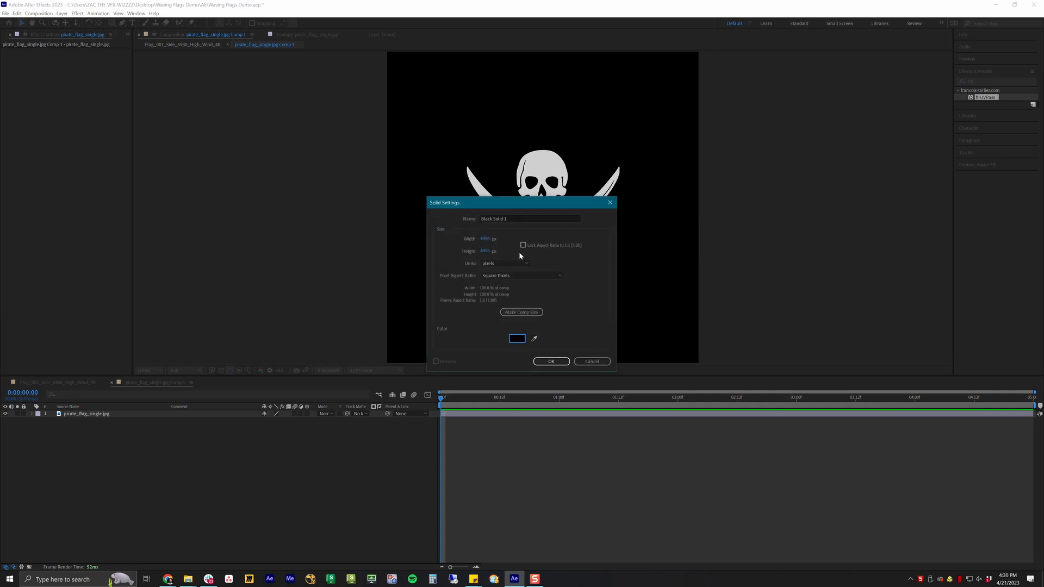
pyautogui.click(551, 362)
pyautogui.moveTo(90, 415); pyautogui.dragTo(92, 433)
# Step: Inspect the alpha channel of the pirate flag pre-composition, and return the viewer to RGB
pyautogui.click(261, 371)
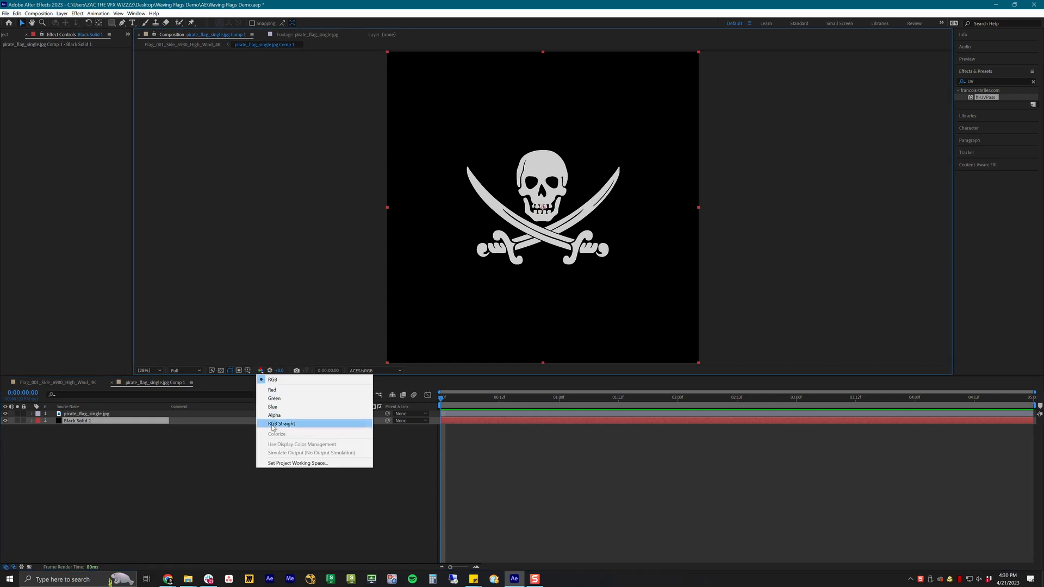
pyautogui.click(275, 417)
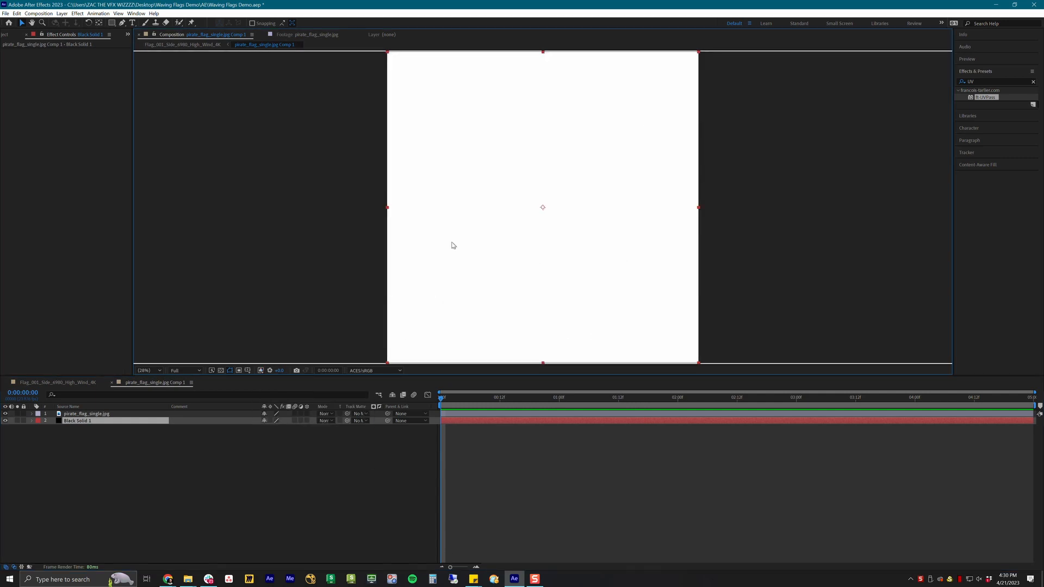
pyautogui.click(261, 371)
pyautogui.click(296, 380)
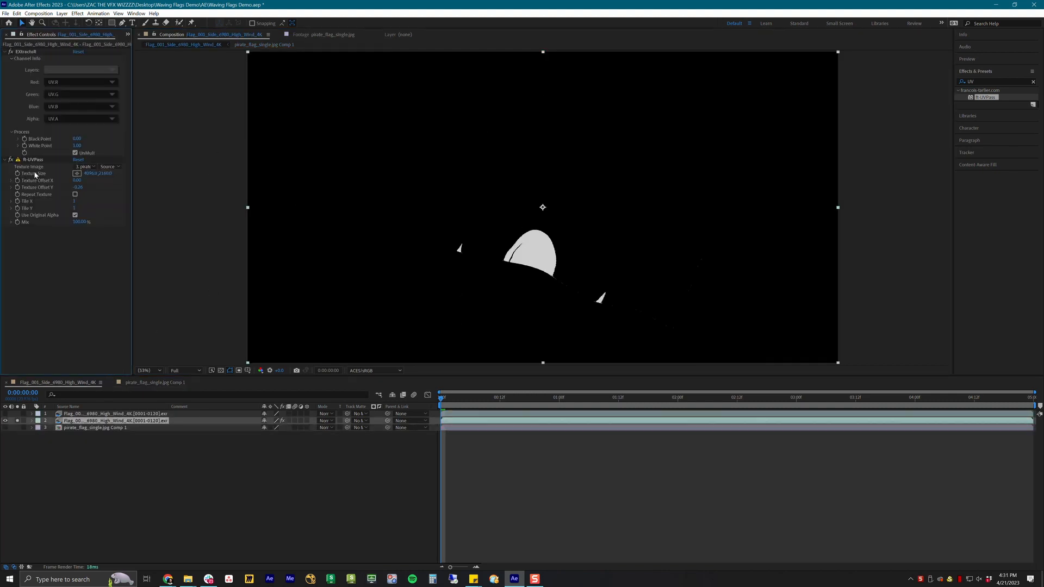
# Step: Set the second ft-UVPass Texture Size value to 4096 on the lower flag sequence layer
pyautogui.click(106, 173)
pyautogui.write('4096')
pyautogui.press('Return')
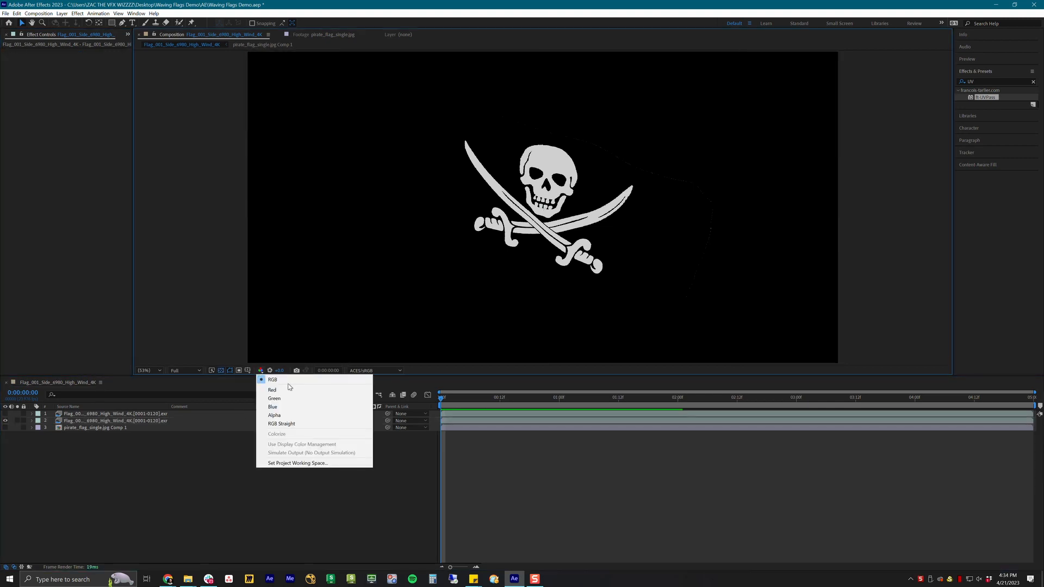
# Step: Inspect the alpha channel of the main waving flag composition, and switch the viewer back to RGB
pyautogui.click(285, 415)
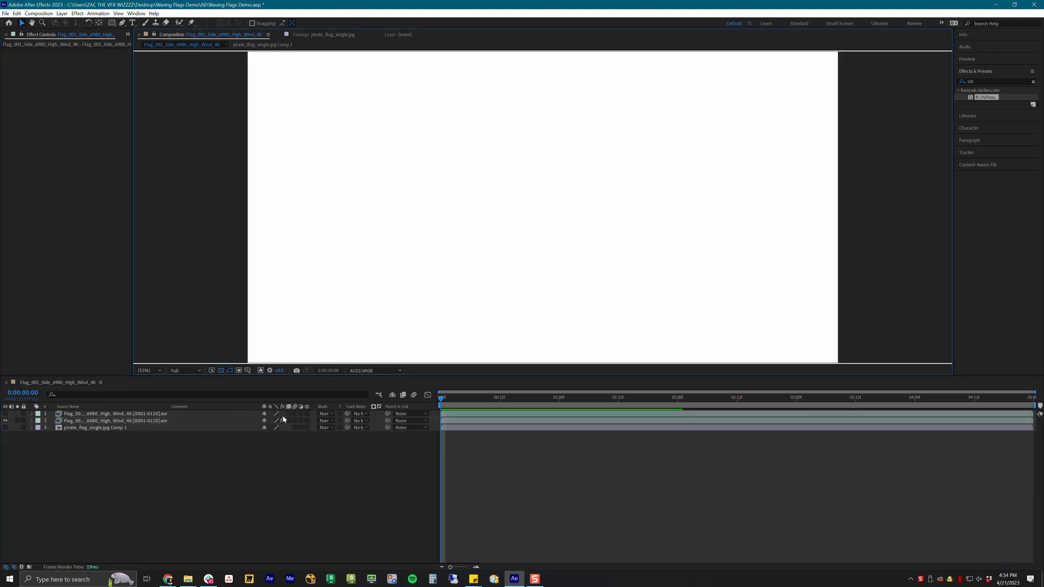
pyautogui.click(260, 370)
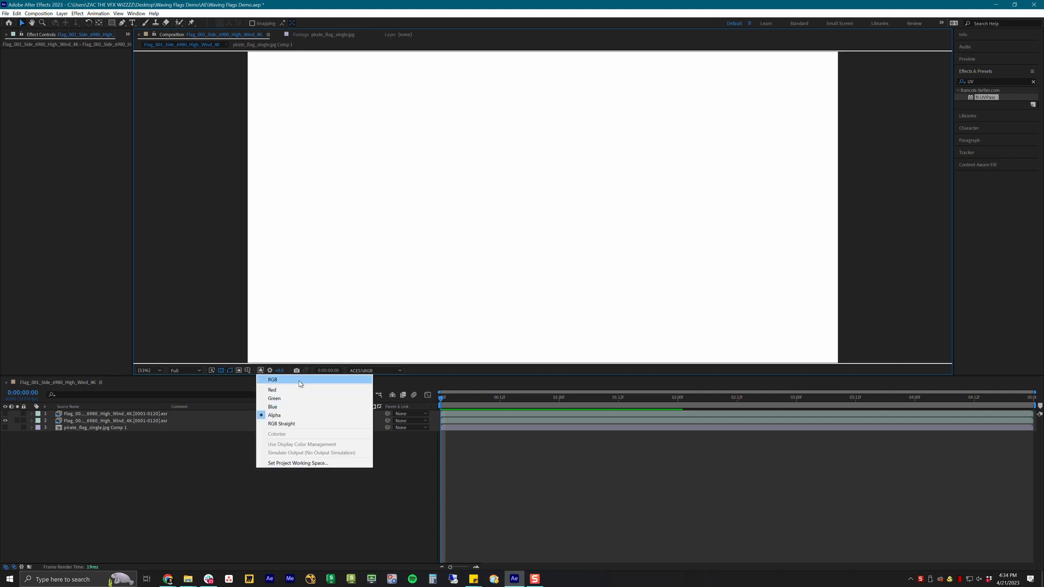
pyautogui.click(294, 380)
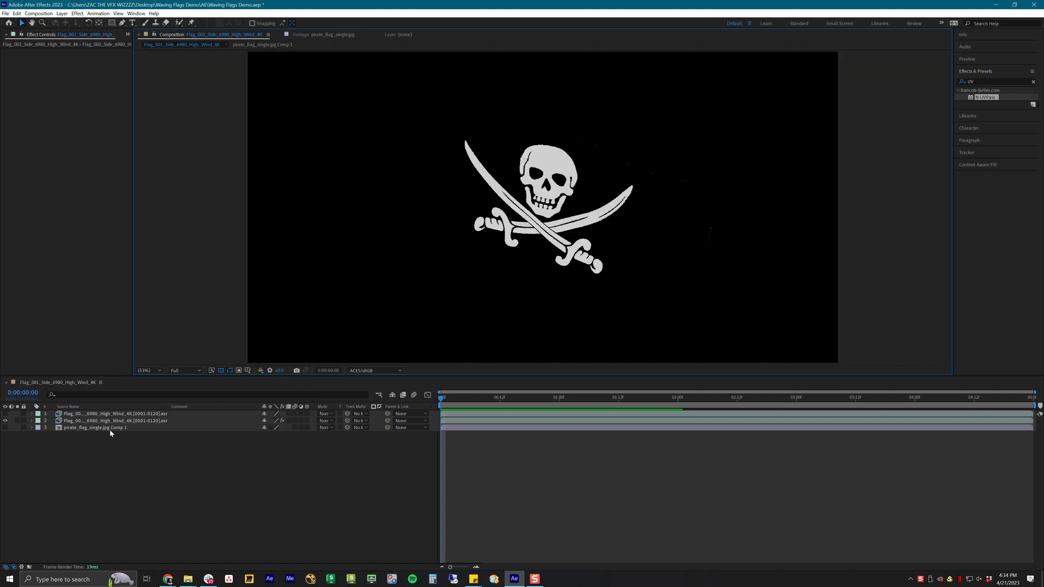
# Step: Make the uppermost flag sequence layer visible and set its blending mode to Multiply
pyautogui.click(119, 415)
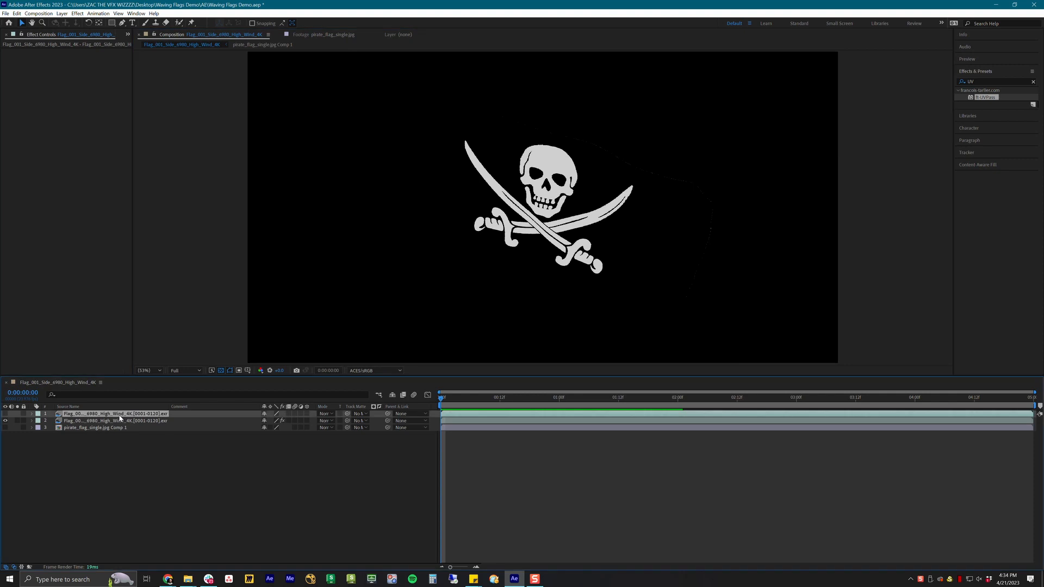
pyautogui.click(6, 414)
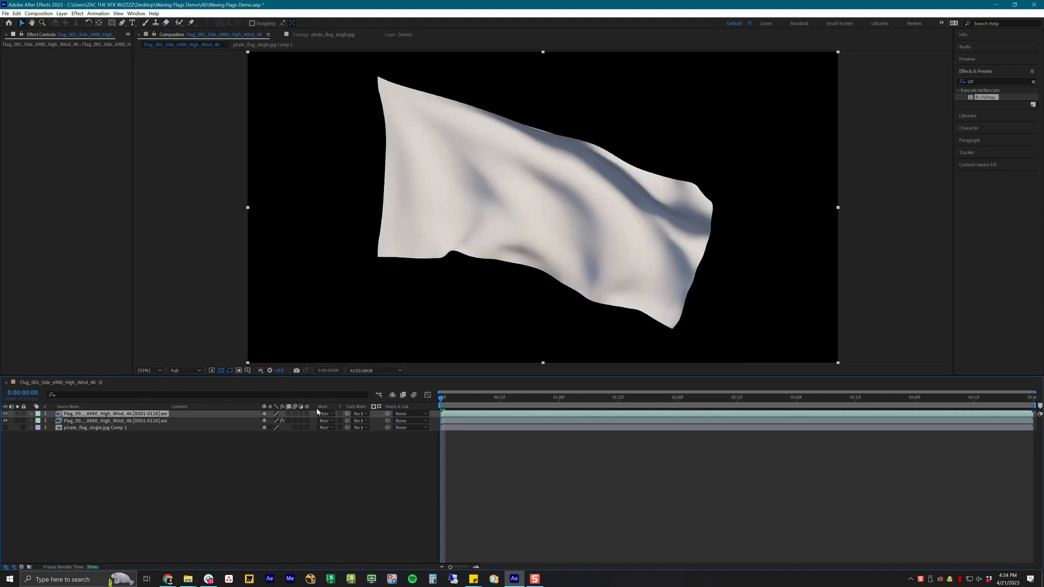
pyautogui.moveTo(259, 407); pyautogui.dragTo(209, 407)
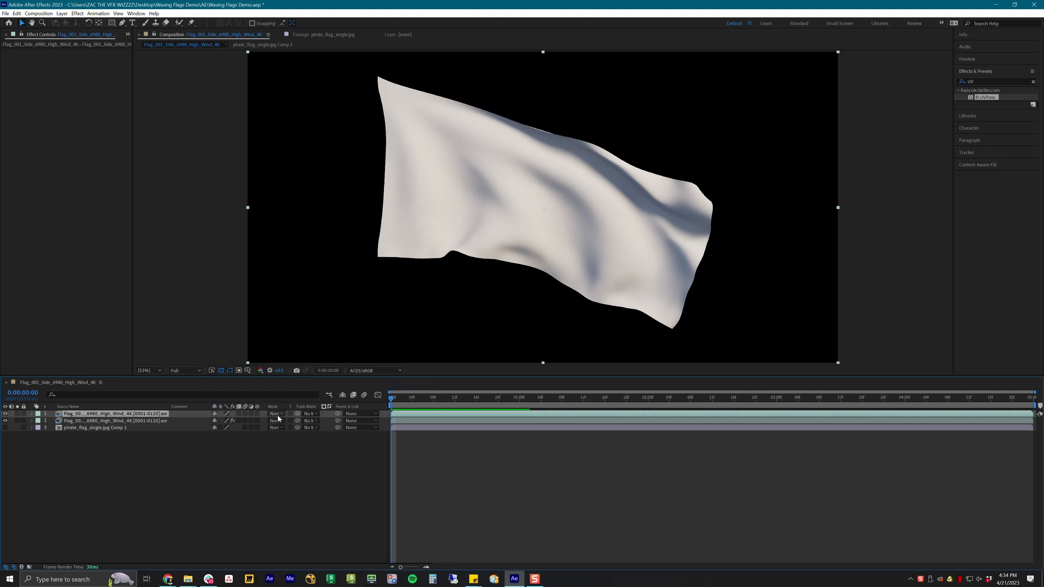
pyautogui.click(277, 416)
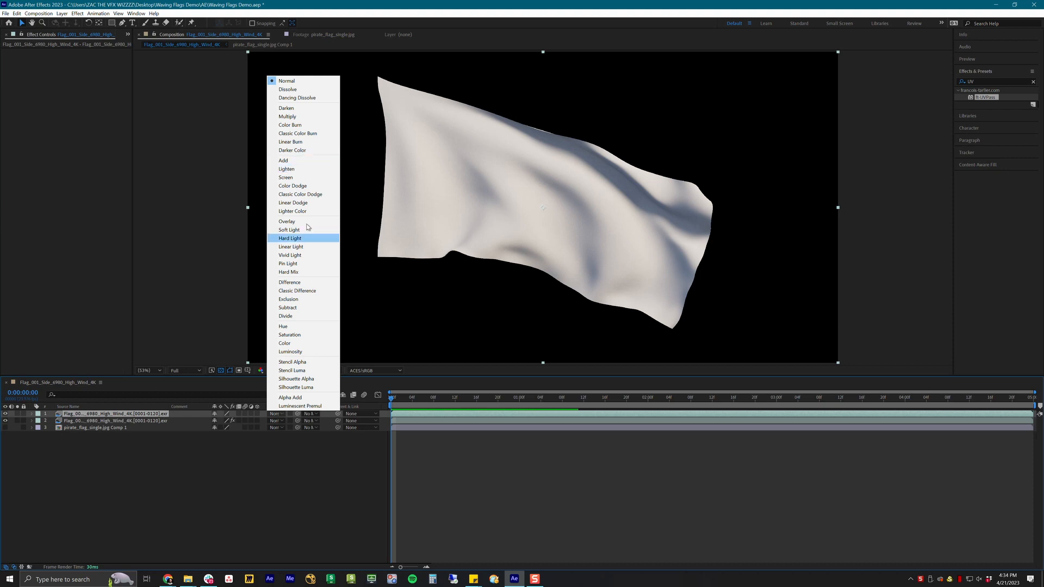
pyautogui.click(287, 117)
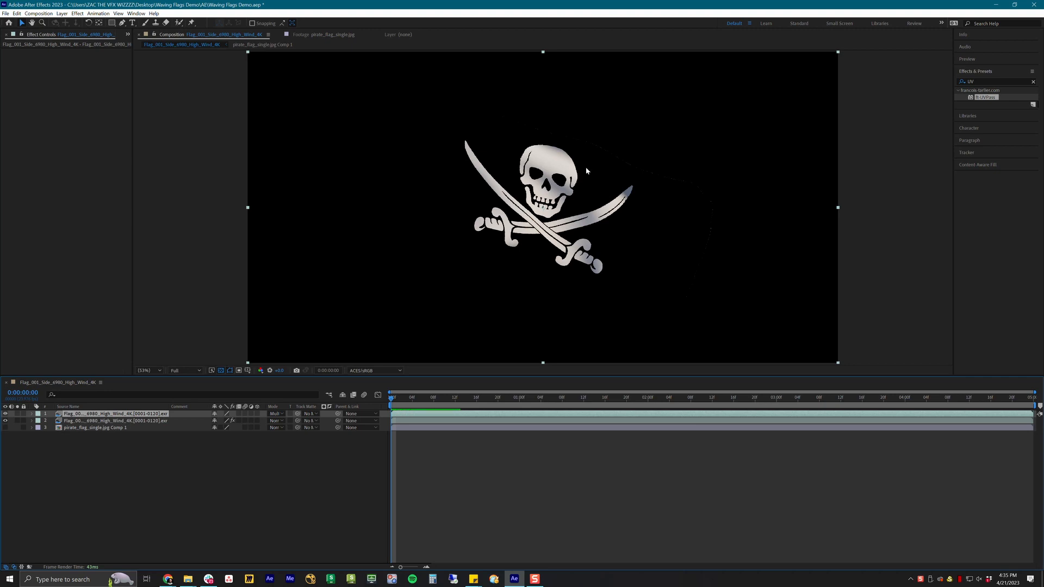
# Step: Set the ft-UVPass texture image on the lower flag layer to use Effects & Masks
pyautogui.click(104, 421)
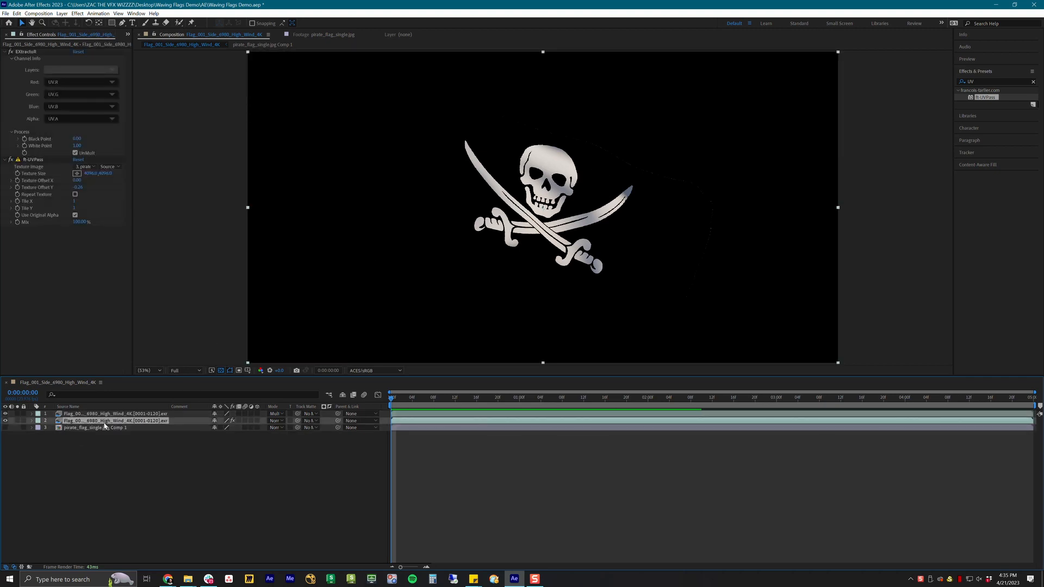
pyautogui.click(108, 167)
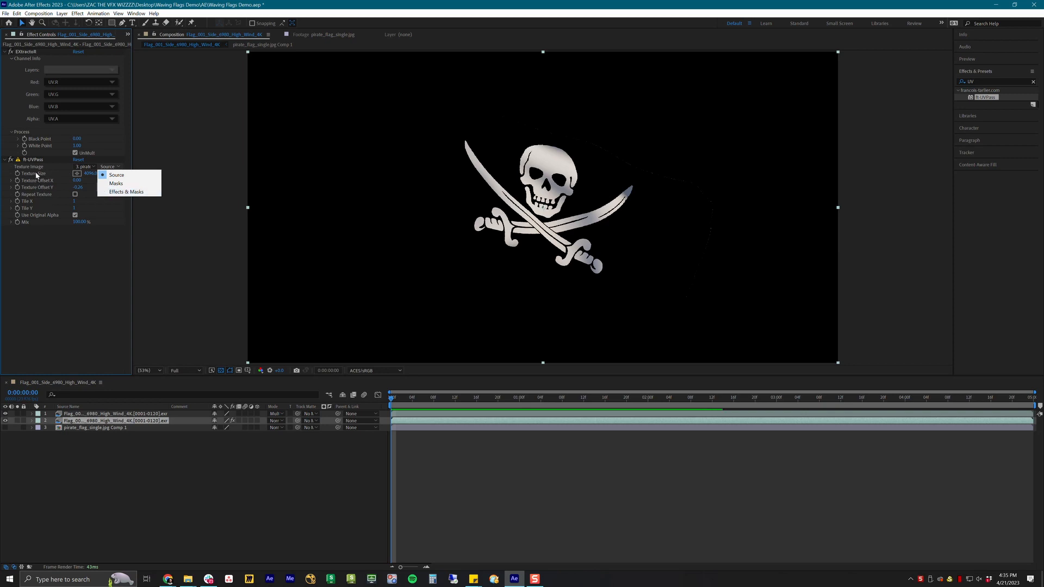
pyautogui.click(119, 192)
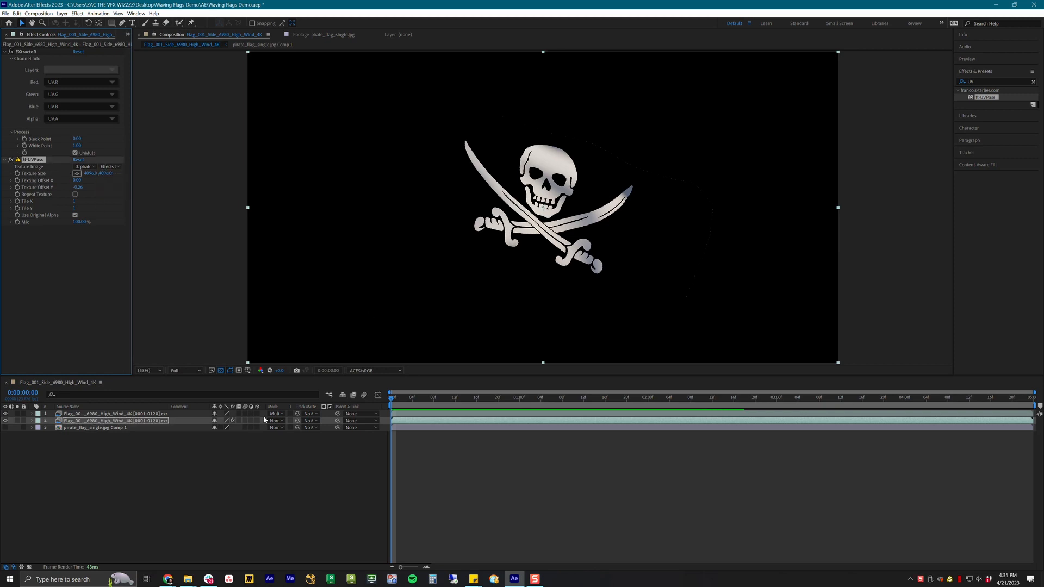
# Step: Apply the Levels effect to the pirate flag pre-comp layer and set Output Black to 0.03
pyautogui.click(113, 427)
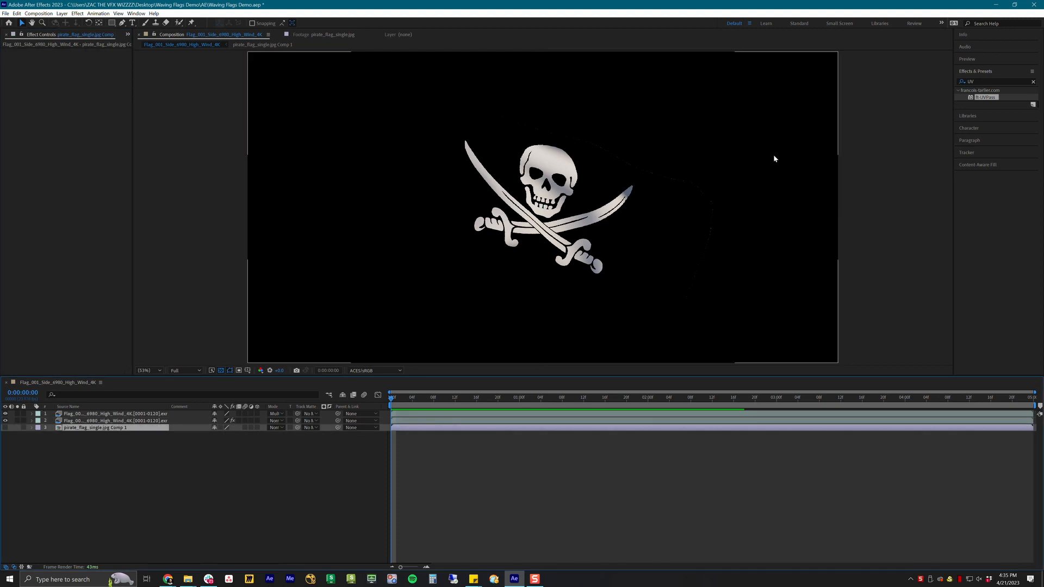
pyautogui.doubleClick(979, 82)
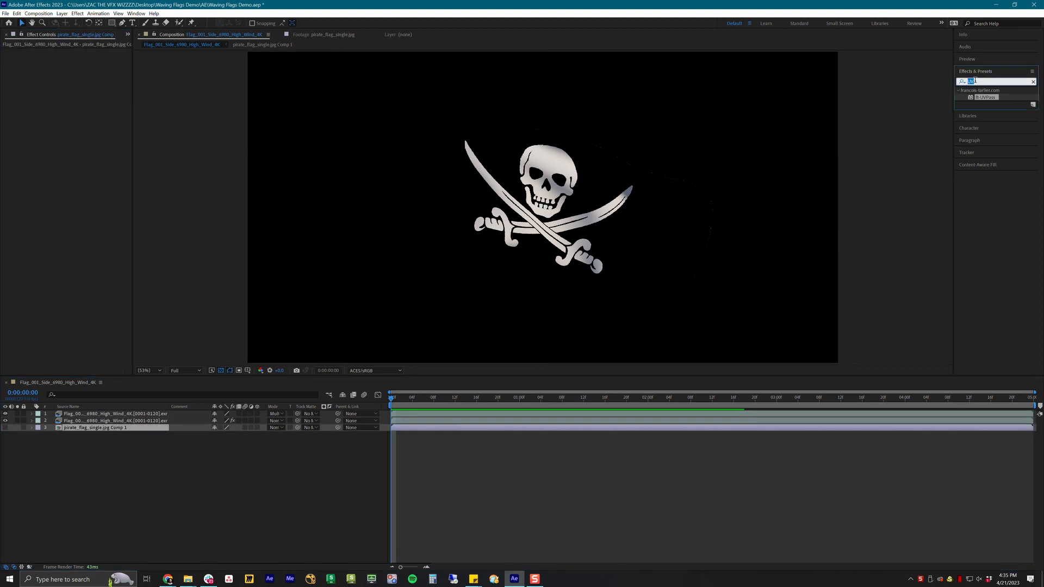
pyautogui.write('level')
pyautogui.moveTo(989, 153); pyautogui.dragTo(120, 433)
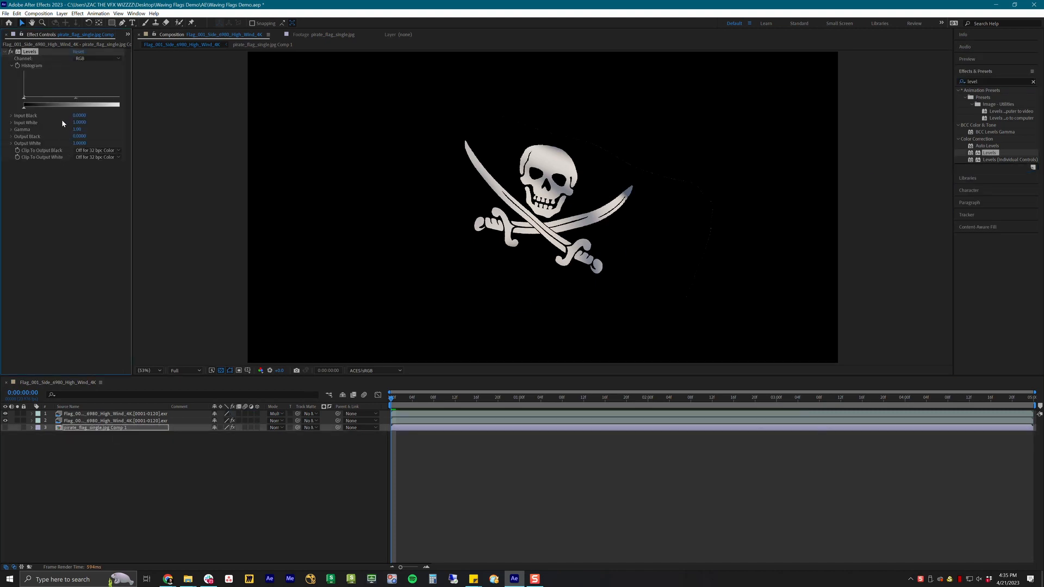
pyautogui.click(80, 137)
pyautogui.write('0.03')
pyautogui.press('Return')
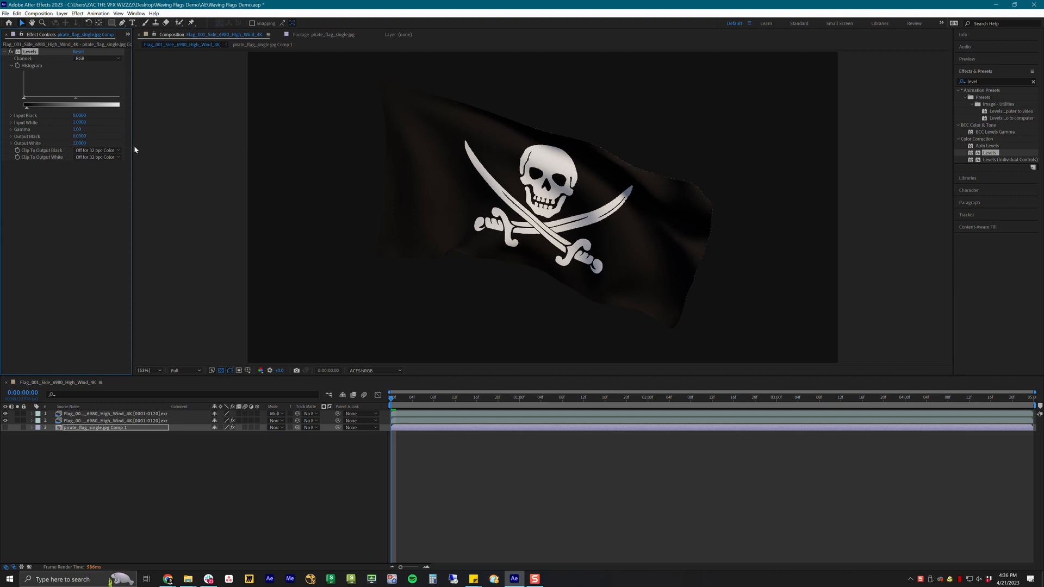
# Step: Duplicate the uppermost flag sequence layer and set the duplicate's blending mode to Stencil Alpha
pyautogui.click(82, 420)
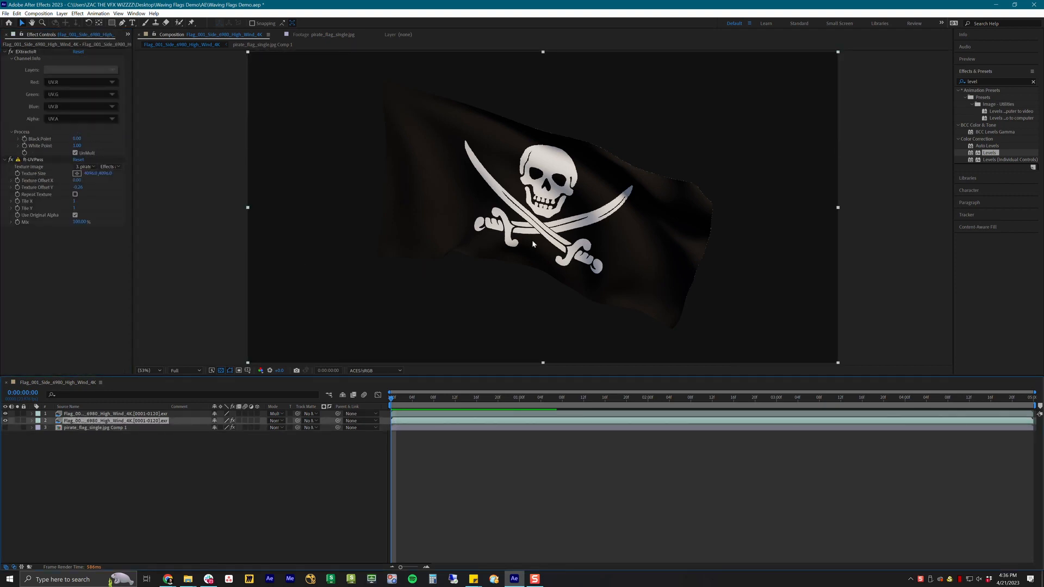
pyautogui.click(94, 414)
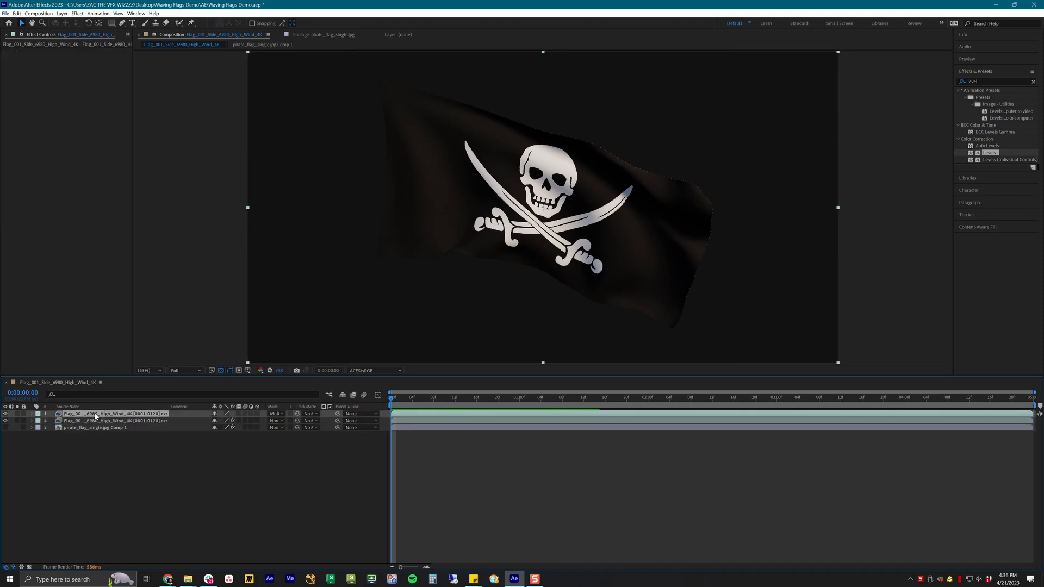
pyautogui.hotkey('ctrl', 'd')
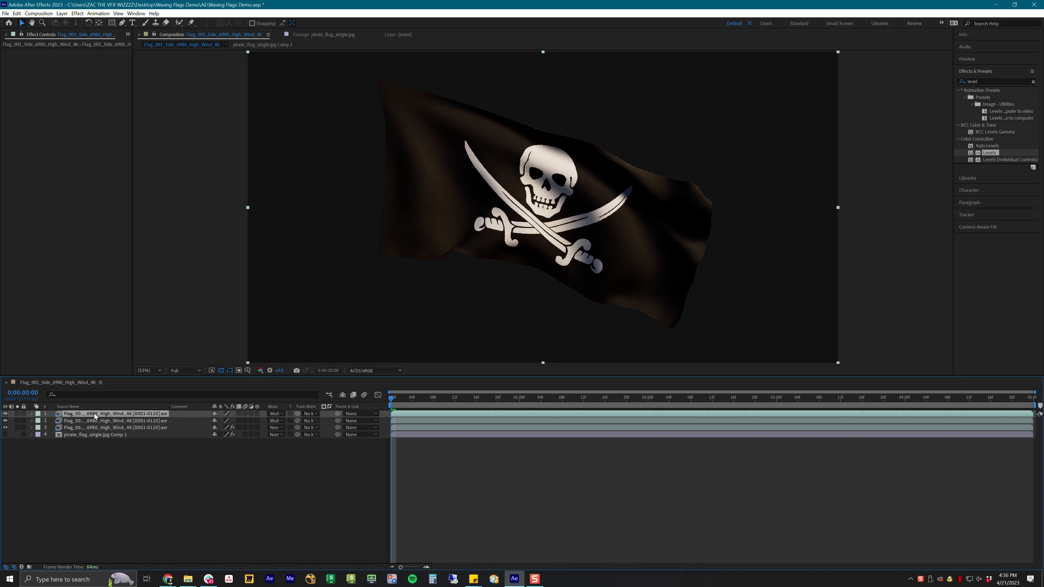
pyautogui.click(274, 416)
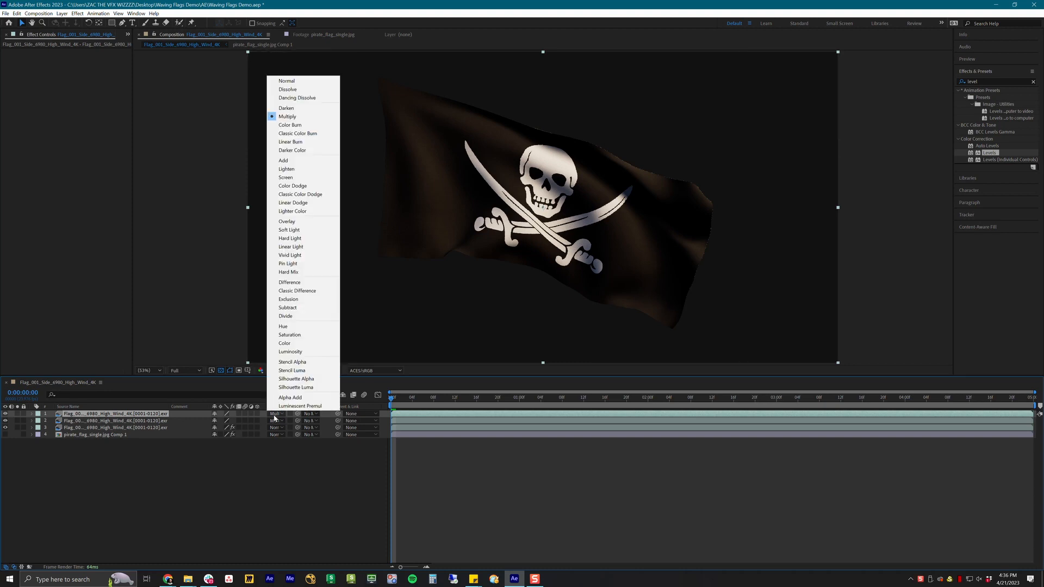
pyautogui.click(291, 362)
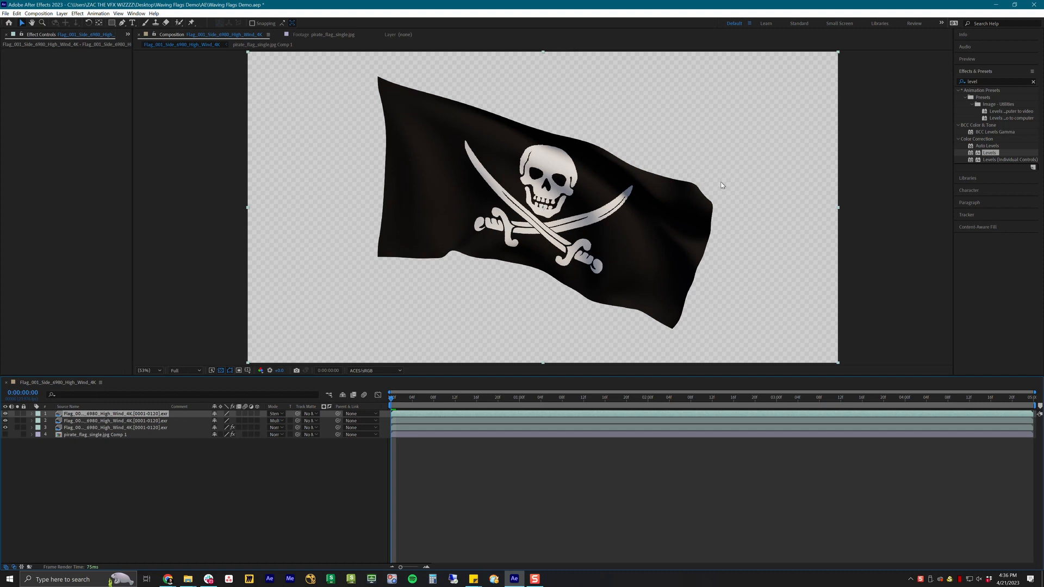
# Step: Toggle the transparency grid to inspect the flag's cut-out edges, leaving the grid off
pyautogui.click(221, 370)
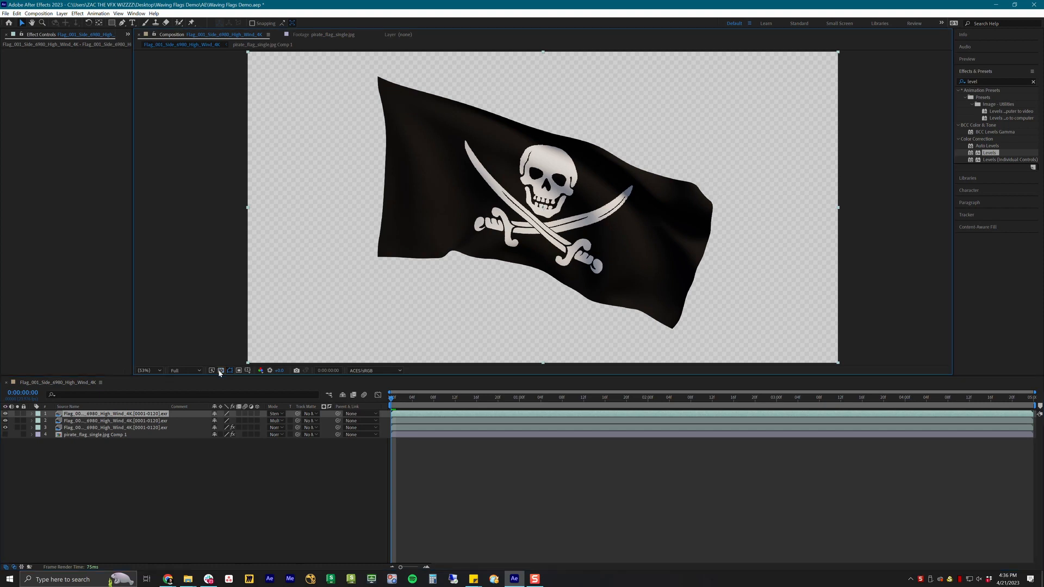
pyautogui.click(221, 370)
pyautogui.click(220, 370)
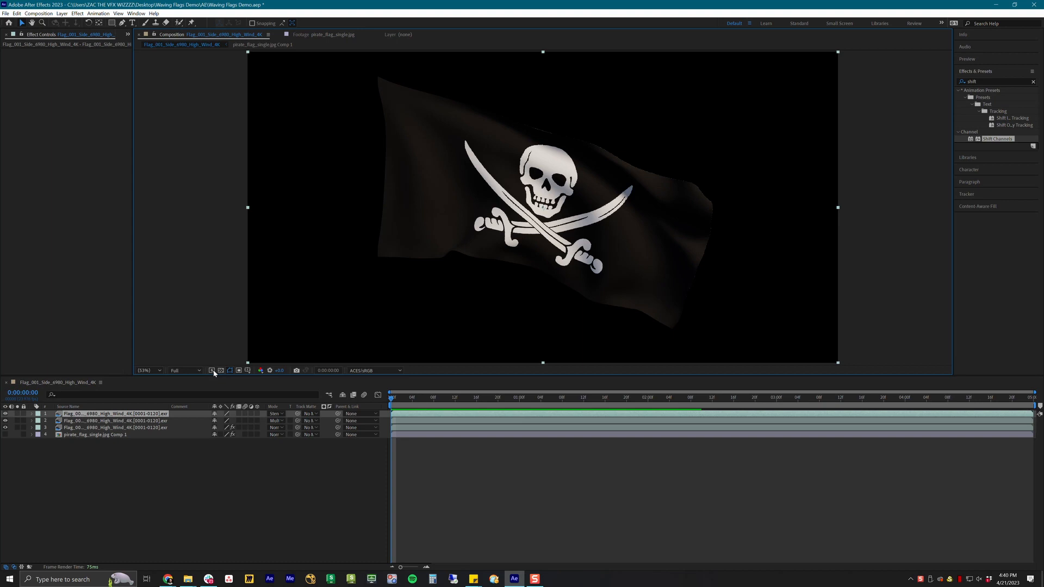
# Step: On the lower flag sequence layer, set EXtractoR's alpha channel to A and disable Use Original Alpha in ft-UVPass
pyautogui.click(105, 428)
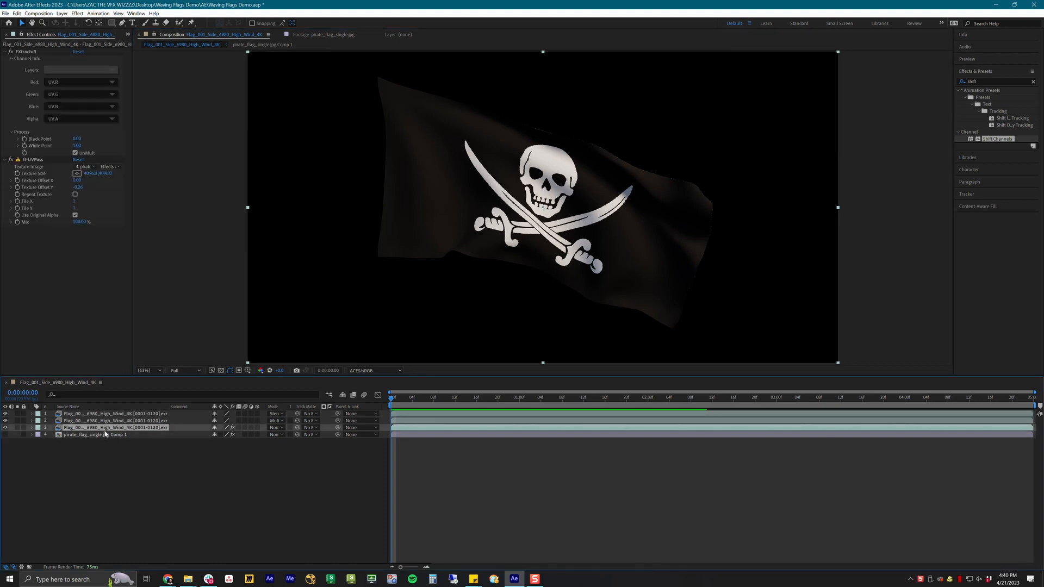
pyautogui.click(71, 121)
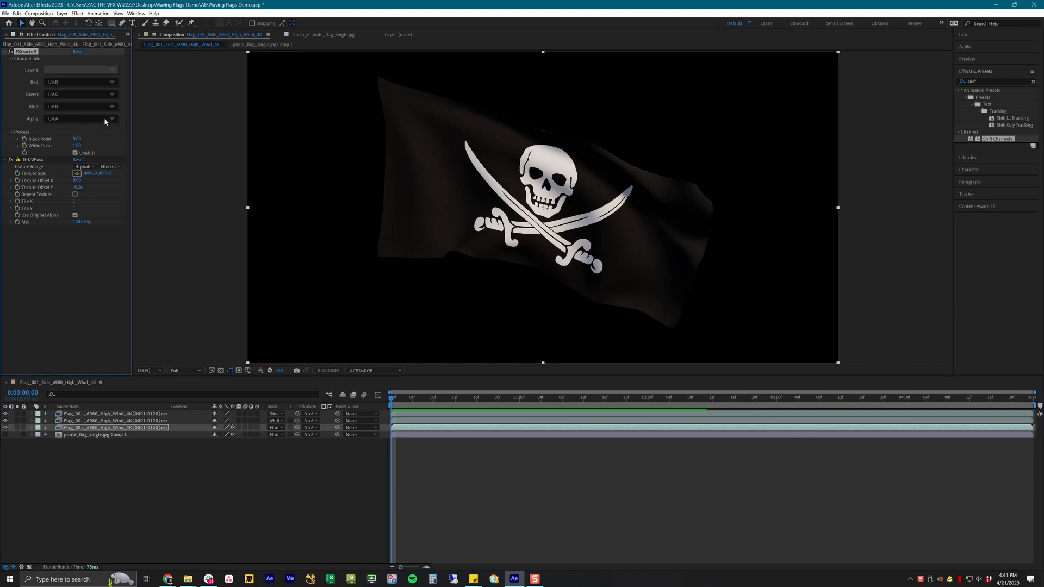
pyautogui.click(106, 119)
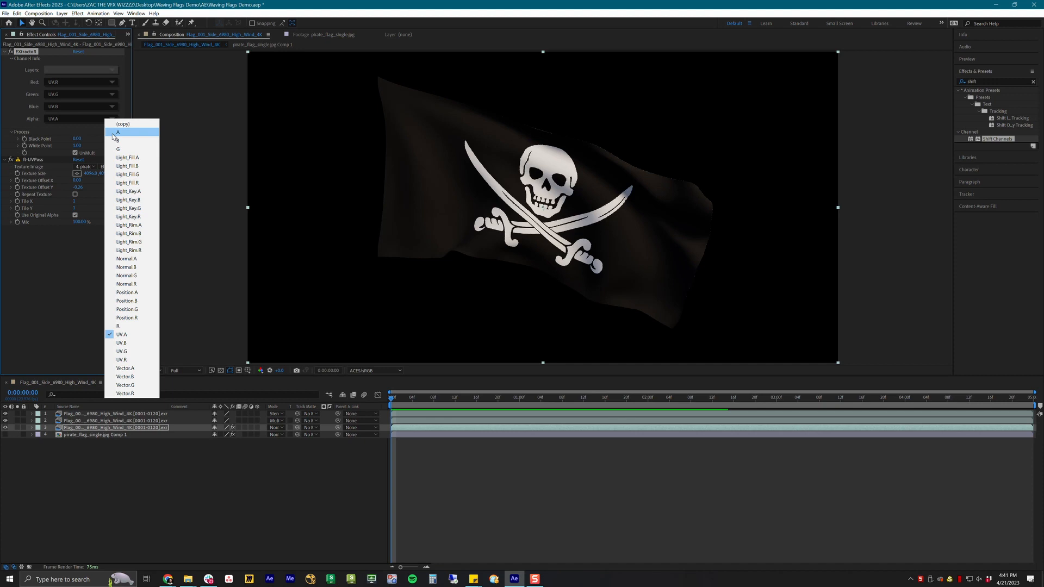
pyautogui.click(117, 133)
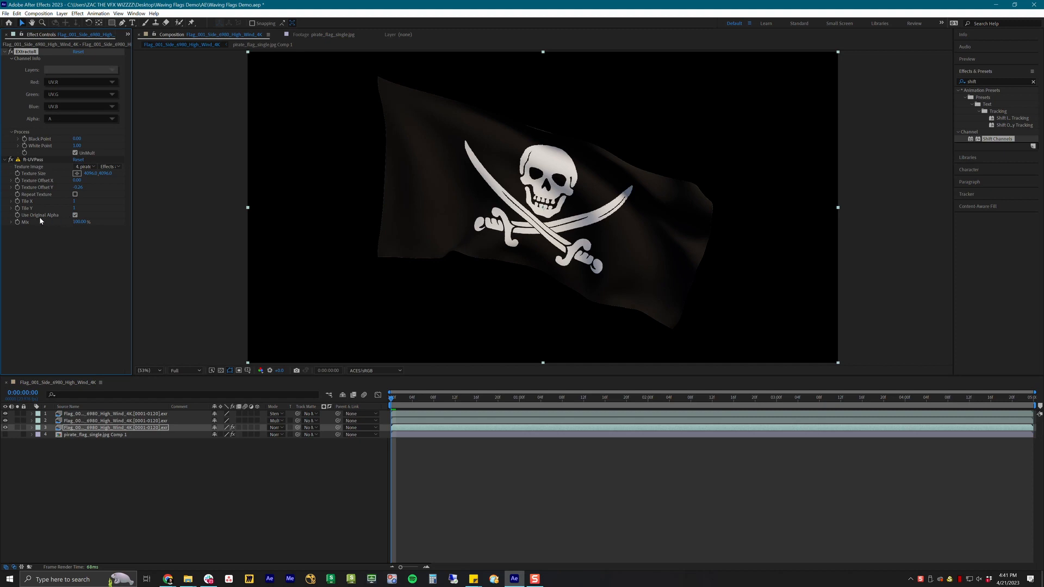
pyautogui.click(75, 216)
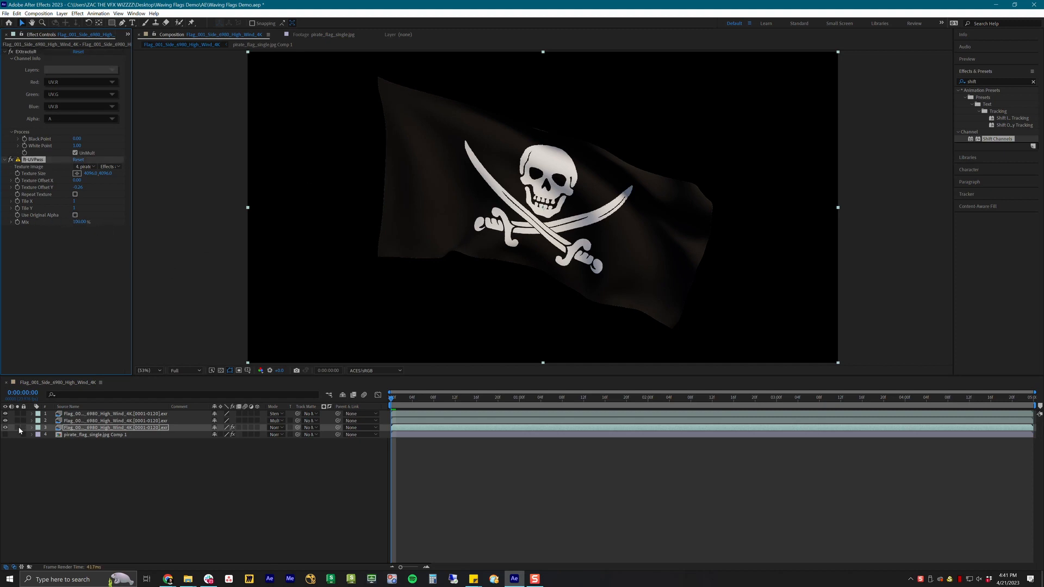
# Step: Toggle the transparency grid to check the flag's cut-out edges, leaving the grid on
pyautogui.click(221, 370)
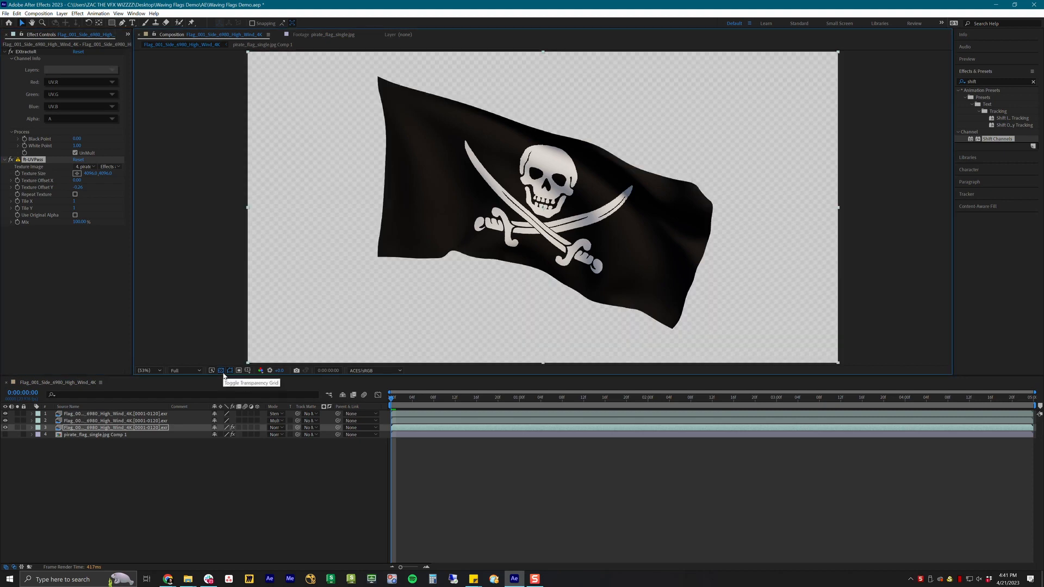
pyautogui.click(221, 371)
pyautogui.click(221, 370)
# Step: Pre-compose all layers of the flag composition into a new composition named Flag
pyautogui.hotkey('ctrl', 'a')
pyautogui.rightClick(113, 419)
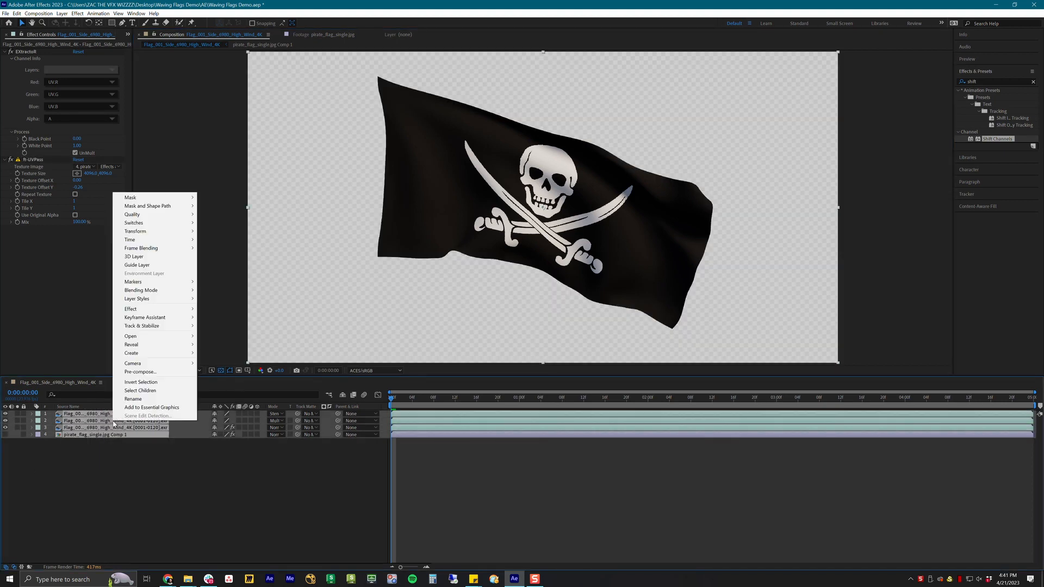
pyautogui.click(155, 372)
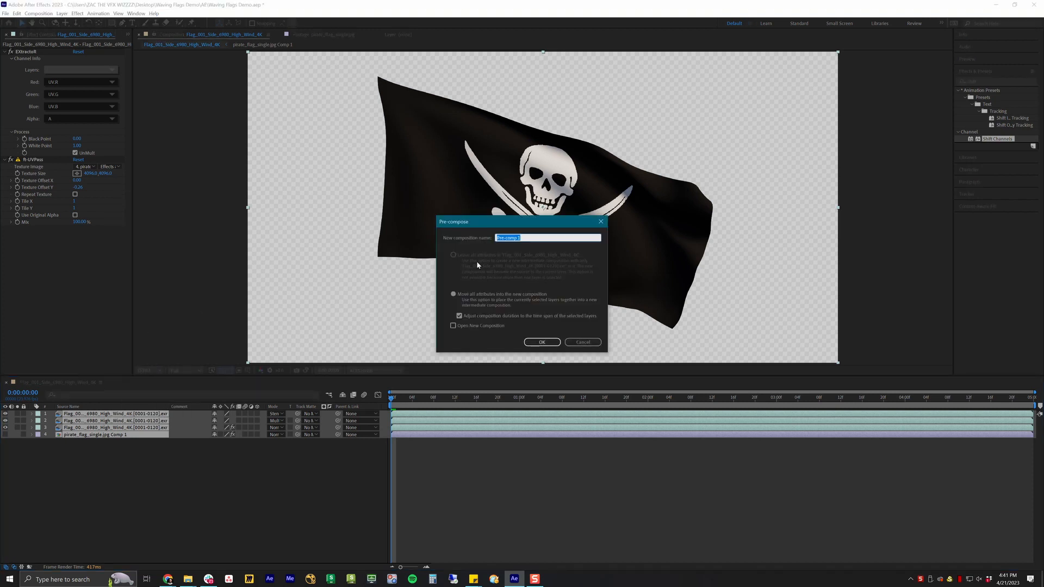
pyautogui.write('Flag')
pyautogui.click(542, 343)
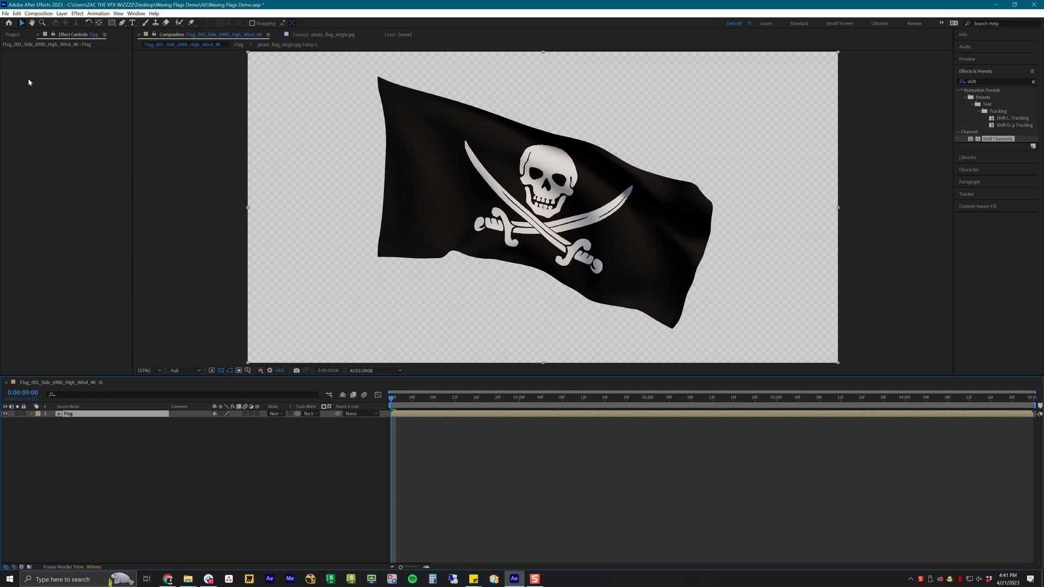
# Step: Import Sky.jpg, place it beneath the Flag layer as the background, and preview the composition
pyautogui.hotkey('ctrl', '0')
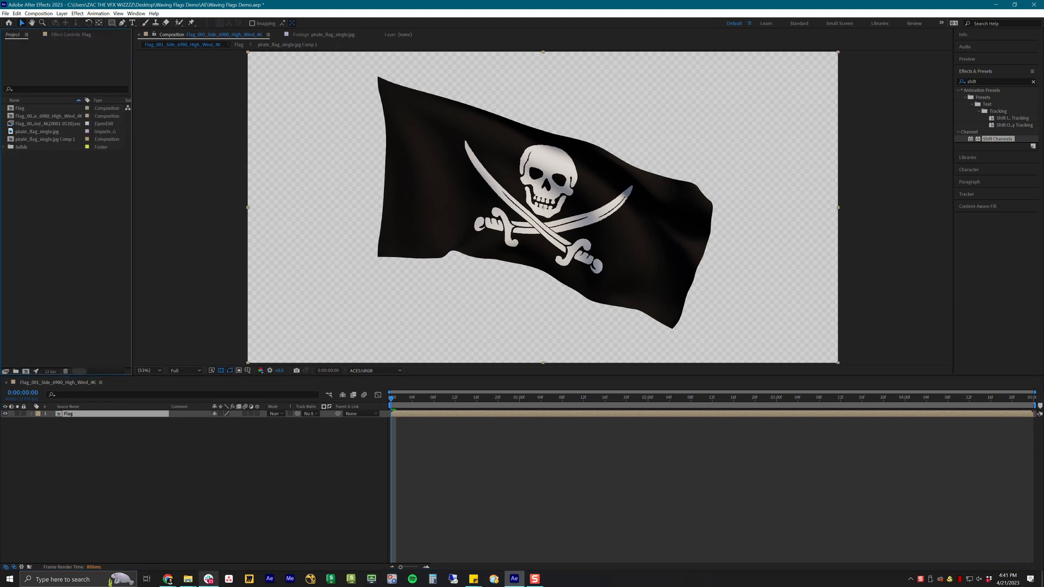
pyautogui.click(188, 579)
pyautogui.click(231, 545)
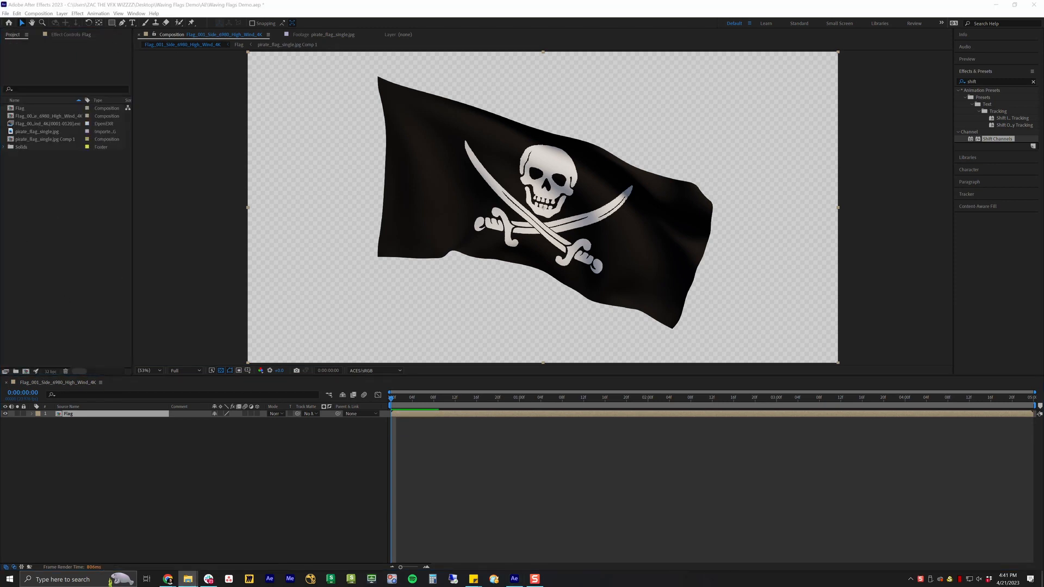
pyautogui.moveTo(1, 244); pyautogui.dragTo(87, 215)
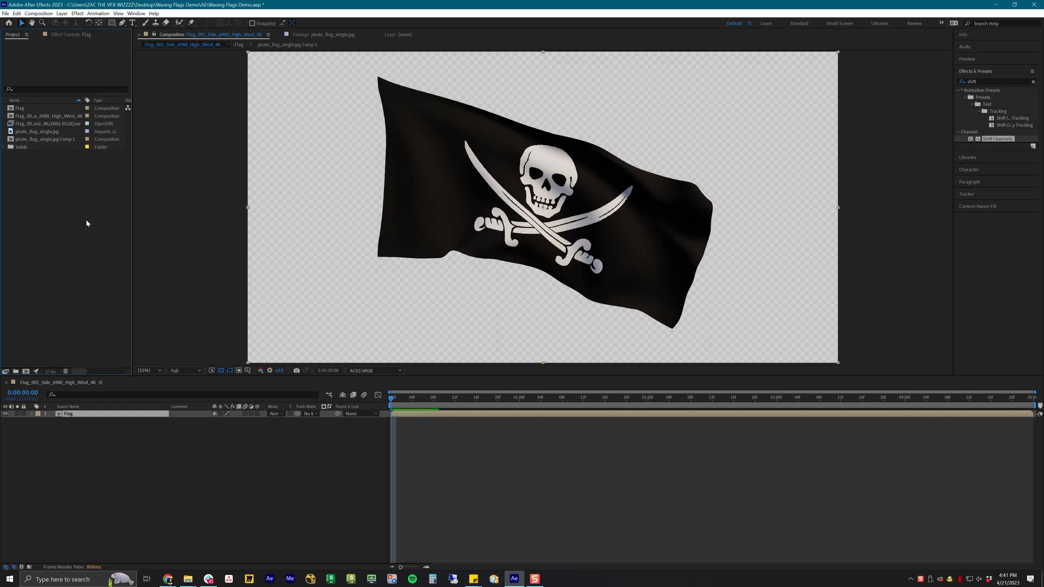
pyautogui.moveTo(24, 148); pyautogui.dragTo(88, 432)
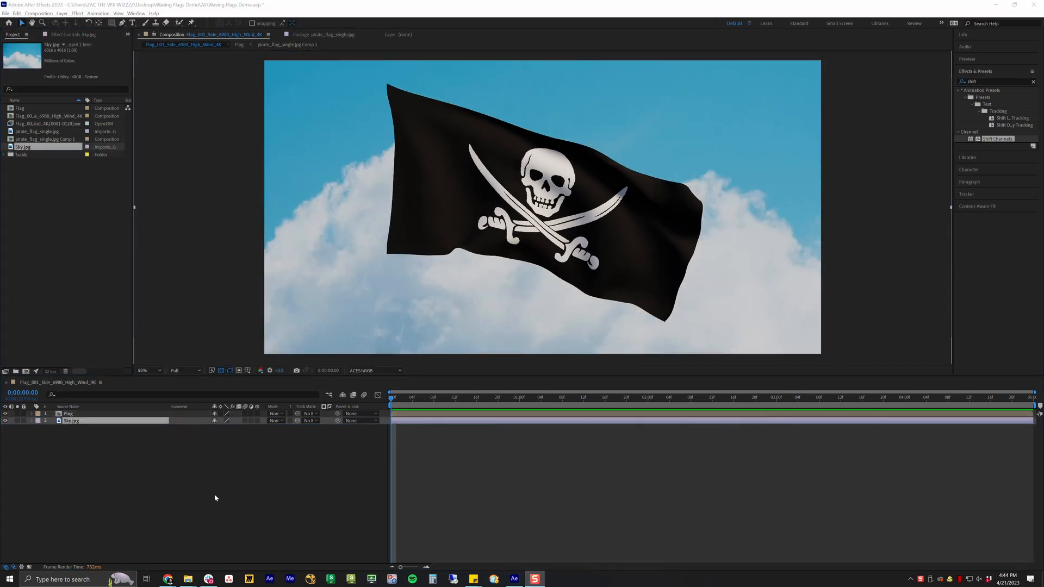
pyautogui.click(215, 494)
pyautogui.press('space')
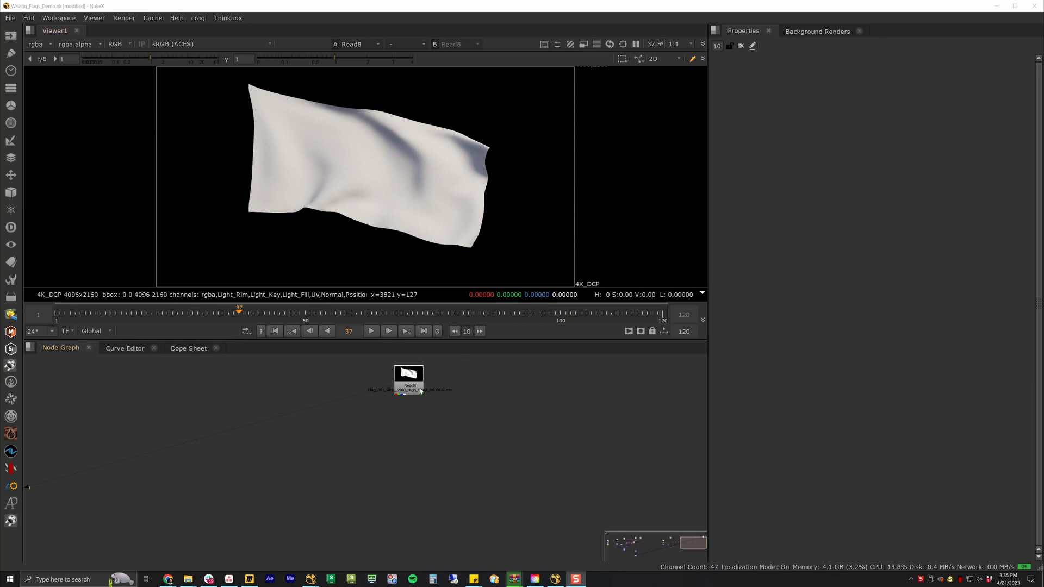
# Step: In Nuke, add a Shuffle node branching off the flag sequence's Read node
pyautogui.moveTo(411, 381); pyautogui.dragTo(409, 384)
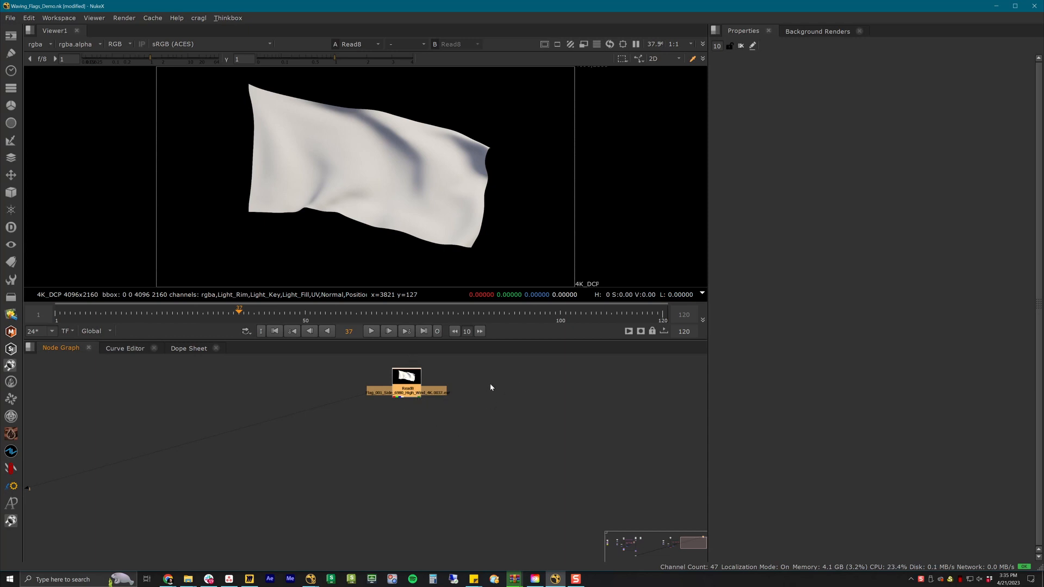
pyautogui.press('Tab')
pyautogui.write('shuffle')
pyautogui.press('Return')
pyautogui.moveTo(479, 401); pyautogui.dragTo(482, 410)
# Step: Duplicate the Shuffle node twice and arrange the three Shuffles as side-by-side branches from the flag Read node
pyautogui.hotkey('ctrl', 'c')
pyautogui.click(521, 415)
pyautogui.hotkey('ctrl', 'v')
pyautogui.click(551, 414)
pyautogui.hotkey('ctrl', 'v')
pyautogui.moveTo(519, 411); pyautogui.dragTo(568, 410)
pyautogui.moveTo(503, 375); pyautogui.dragTo(536, 420)
pyautogui.moveTo(528, 410); pyautogui.dragTo(533, 410)
pyautogui.click(531, 437)
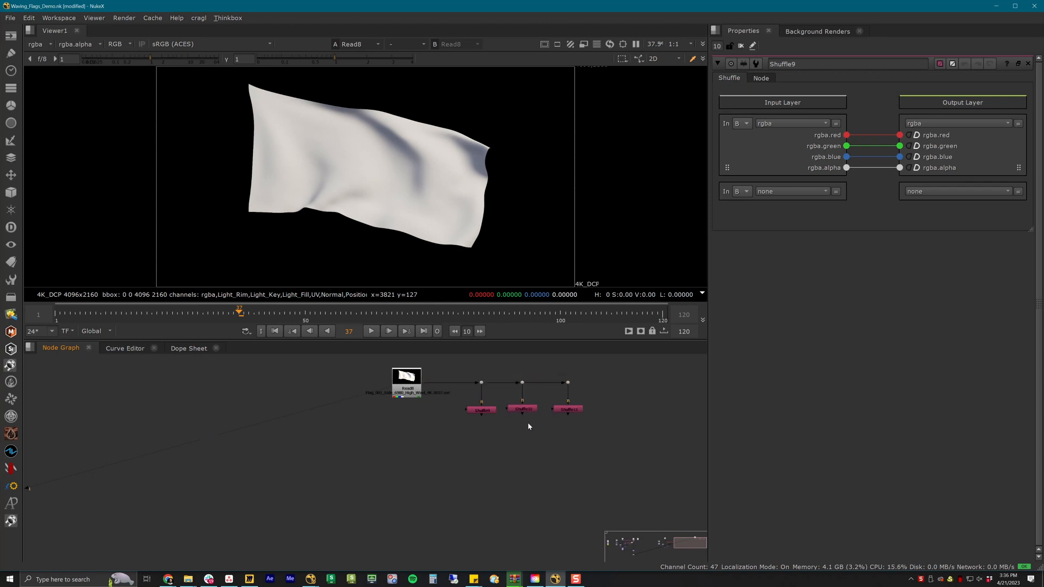
# Step: Set the first Shuffle node's input layer to Light_Key and label the node Key
pyautogui.click(489, 408)
pyautogui.click(763, 124)
pyautogui.click(883, 185)
pyautogui.click(765, 124)
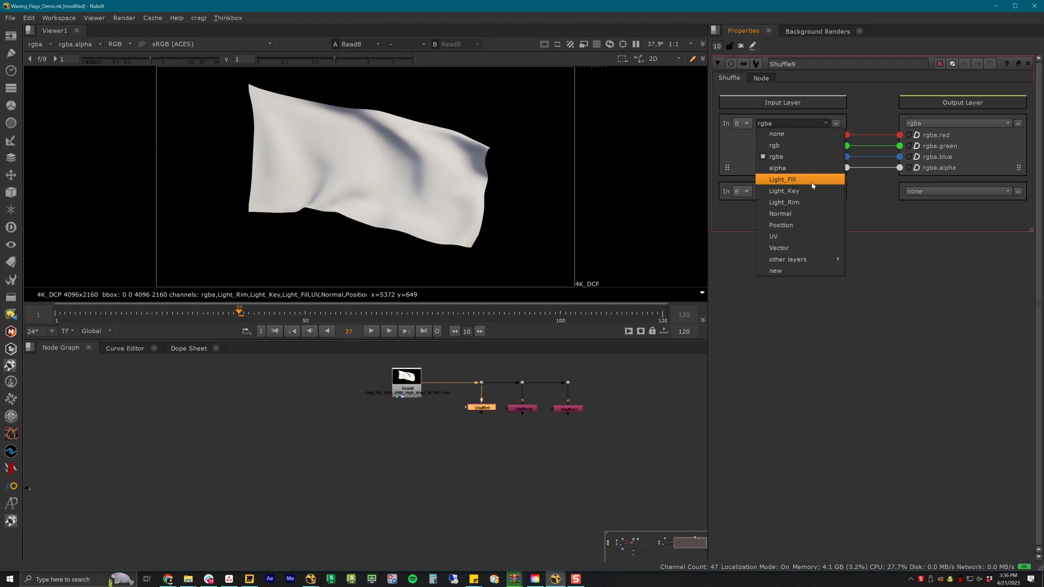
pyautogui.click(783, 191)
pyautogui.doubleClick(529, 409)
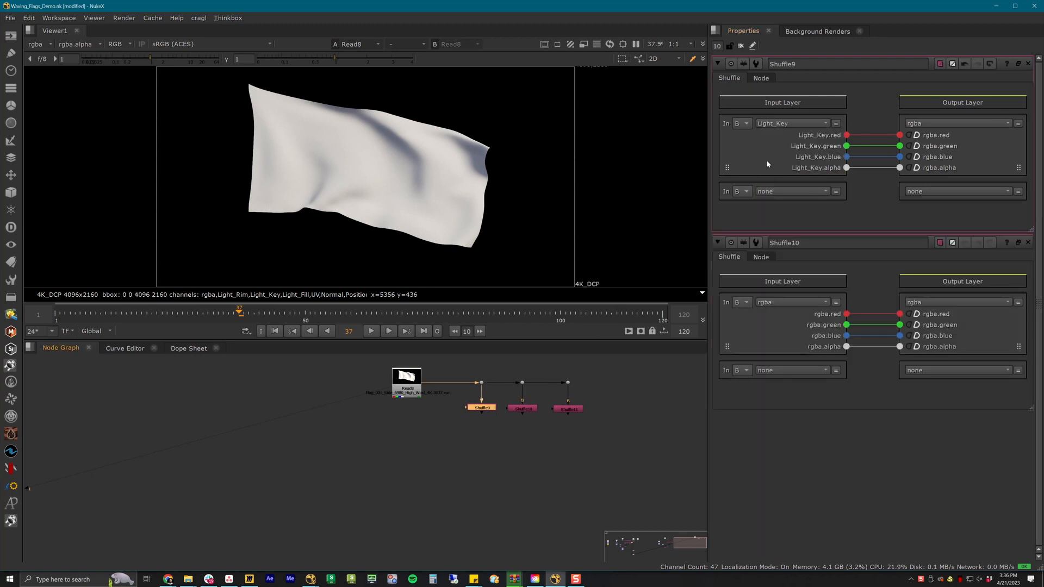
pyautogui.click(760, 78)
pyautogui.write('Key')
# Step: Set the middle Shuffle node's input layer to Light_Fill and label the node Fill
pyautogui.doubleClick(522, 409)
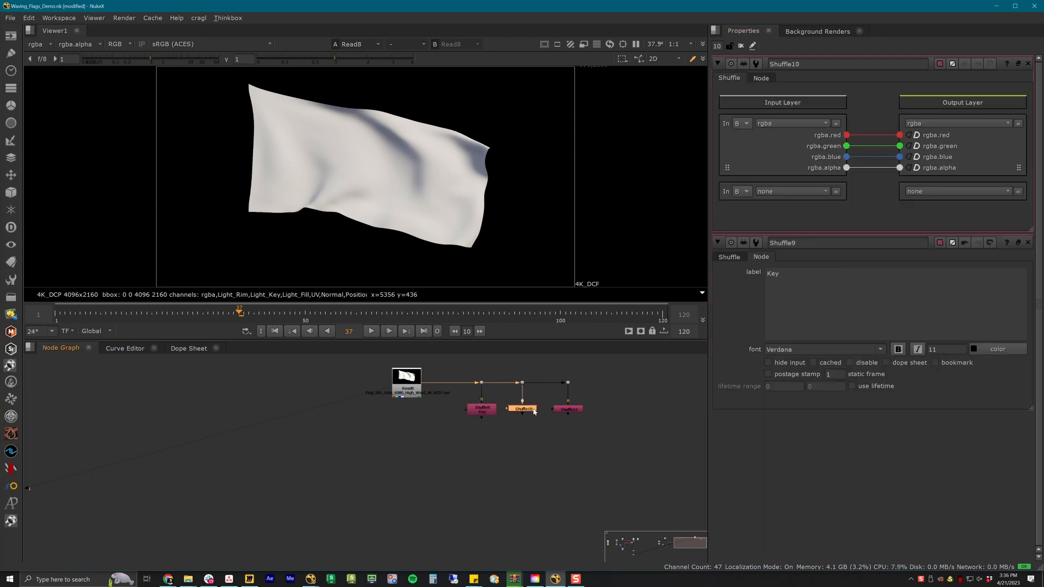
pyautogui.click(792, 123)
pyautogui.click(783, 180)
pyautogui.click(760, 78)
pyautogui.write('Fill')
# Step: Set the third Shuffle node's input layer to Light_Rim and label the node Rim
pyautogui.doubleClick(568, 409)
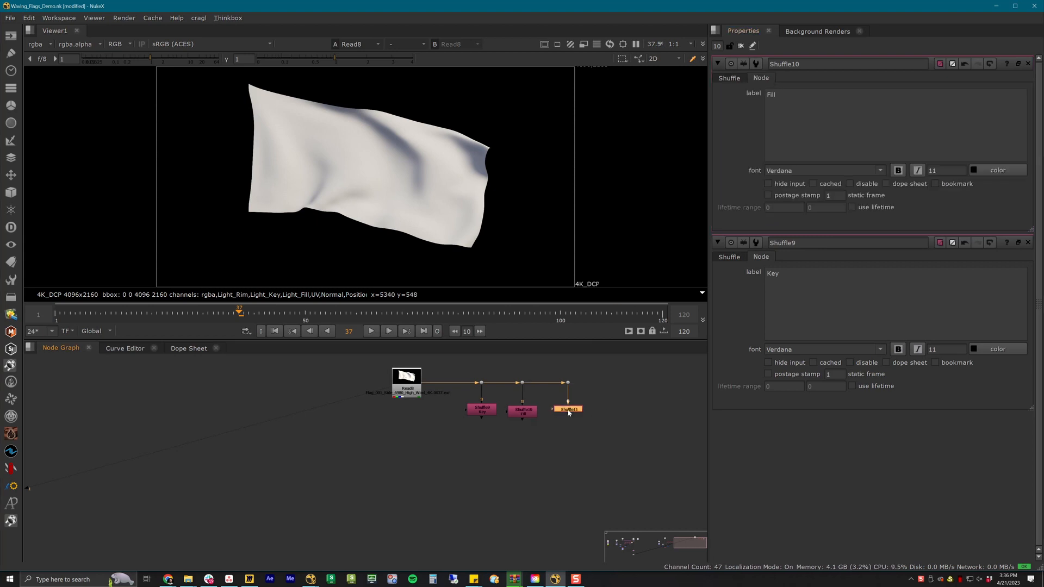
pyautogui.click(792, 123)
pyautogui.click(771, 193)
pyautogui.click(761, 78)
pyautogui.write('Rim')
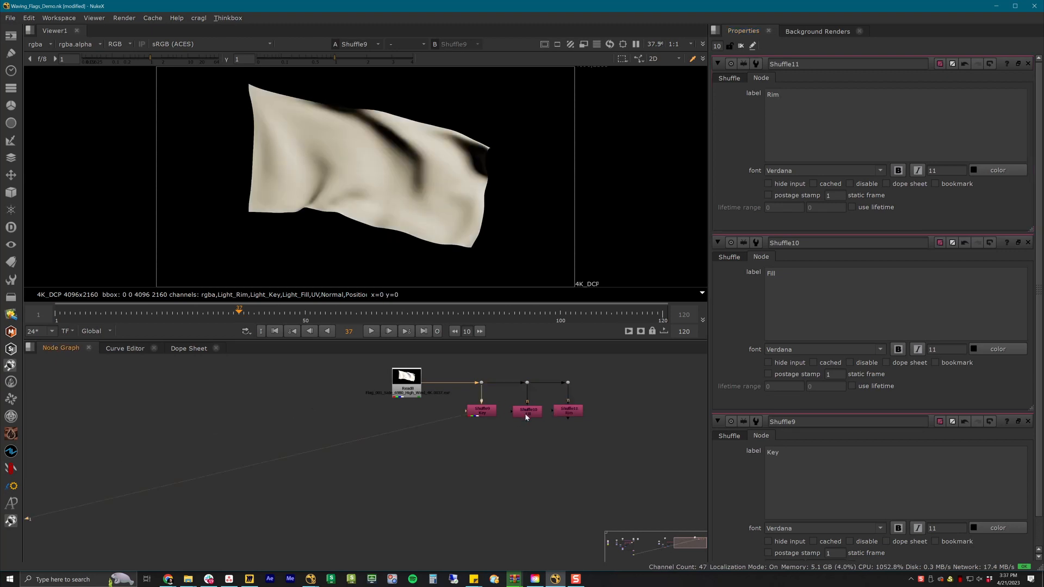
# Step: View the outputs of the Fill and Rim Shuffle nodes one after the other
pyautogui.click(526, 415)
pyautogui.press('1')
pyautogui.click(568, 415)
pyautogui.press('1')
# Step: Add a Merge node combining the Key, Fill and Rim Shuffles and set its operation to plus
pyautogui.click(549, 435)
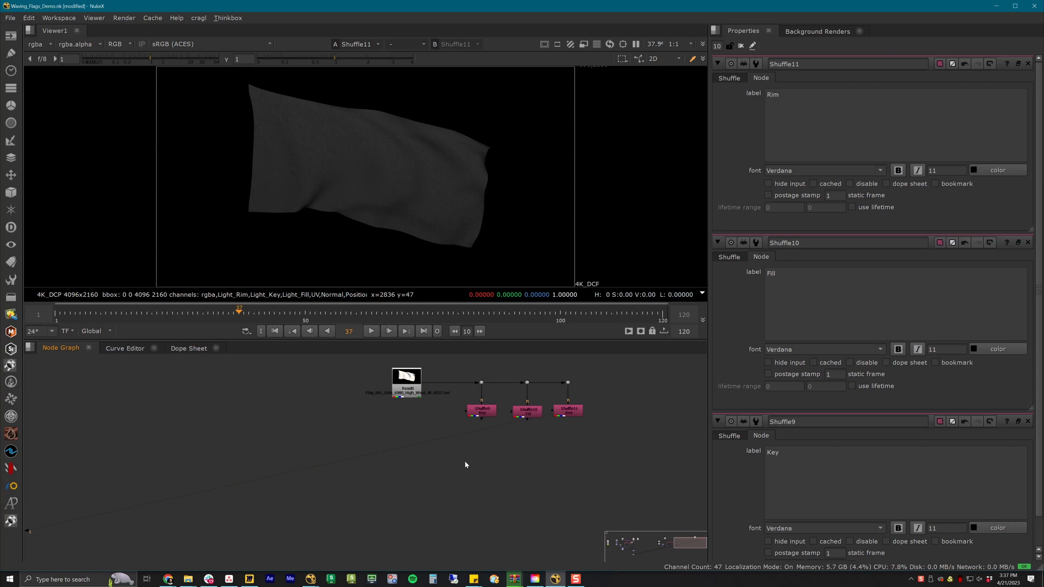
pyautogui.press('m')
pyautogui.moveTo(471, 458); pyautogui.dragTo(481, 411)
pyautogui.moveTo(482, 456); pyautogui.dragTo(567, 411)
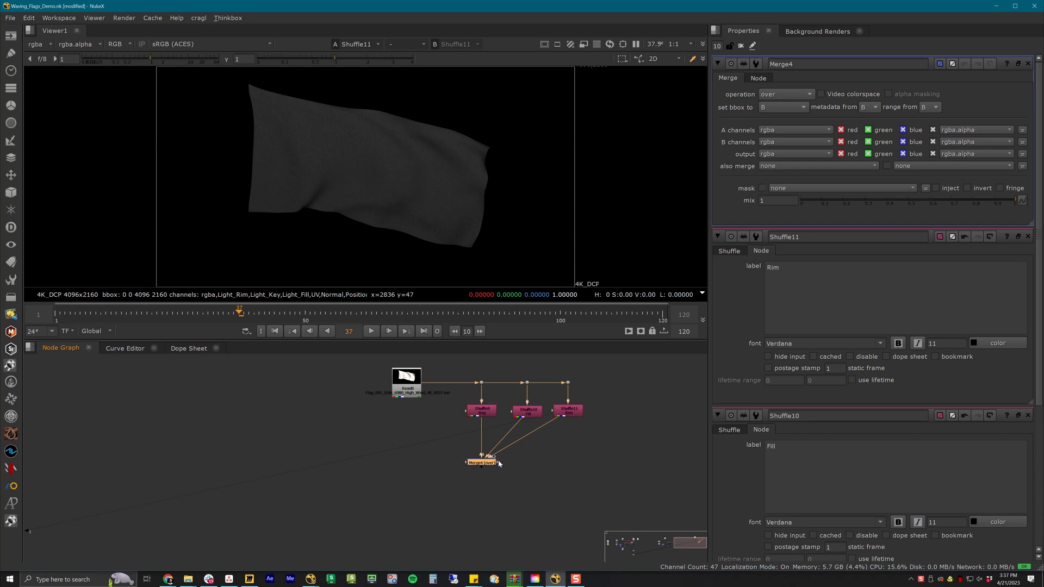
pyautogui.click(799, 96)
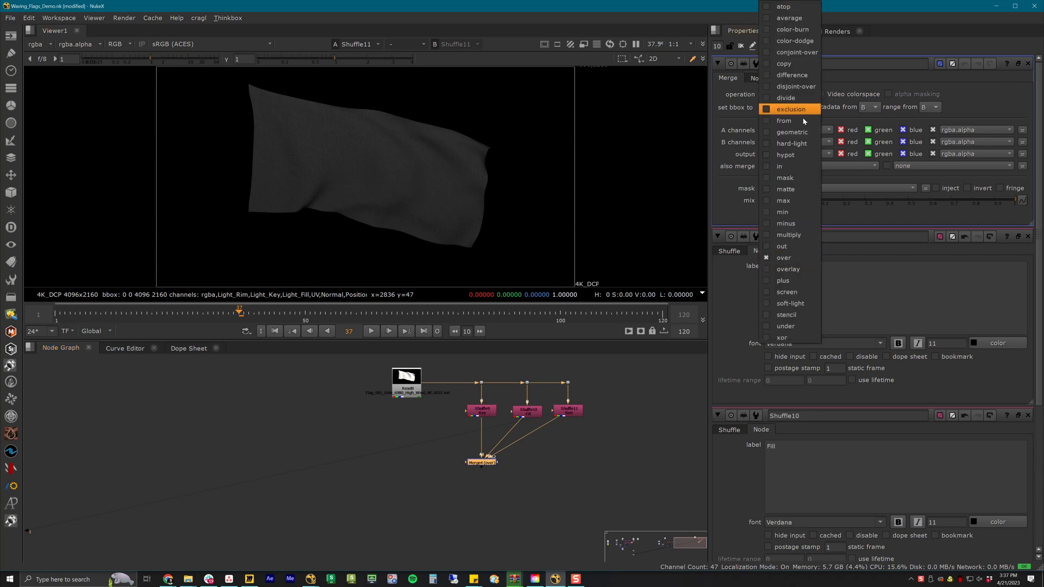
pyautogui.click(779, 284)
# Step: Compare the merged light passes with the original flag Read node in the viewer
pyautogui.press('1')
pyautogui.click(495, 479)
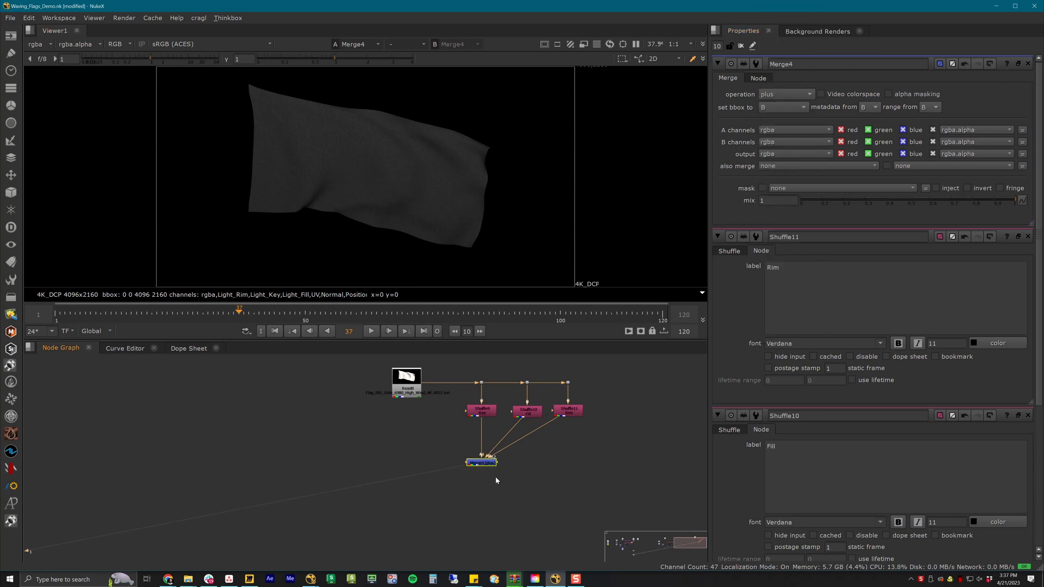
pyautogui.click(418, 391)
pyautogui.press('1')
pyautogui.click(493, 470)
pyautogui.click(484, 463)
pyautogui.press('1')
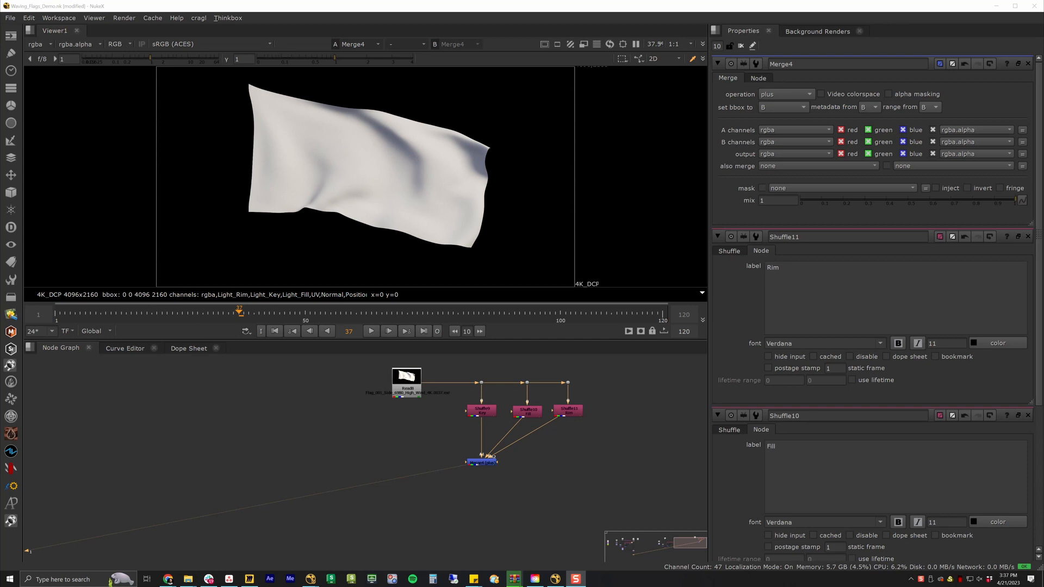
# Step: Bring pirate_flag_single.jpg into the node graph and attach a Reformat node to it
pyautogui.moveTo(799, 169); pyautogui.dragTo(304, 389)
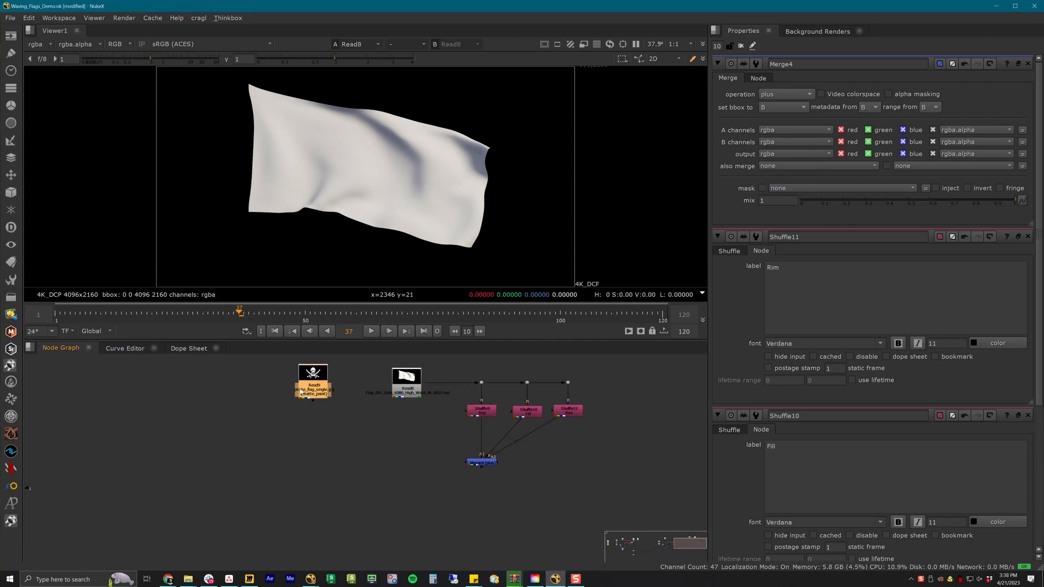
pyautogui.press('Tab')
pyautogui.write('reform')
pyautogui.press('Return')
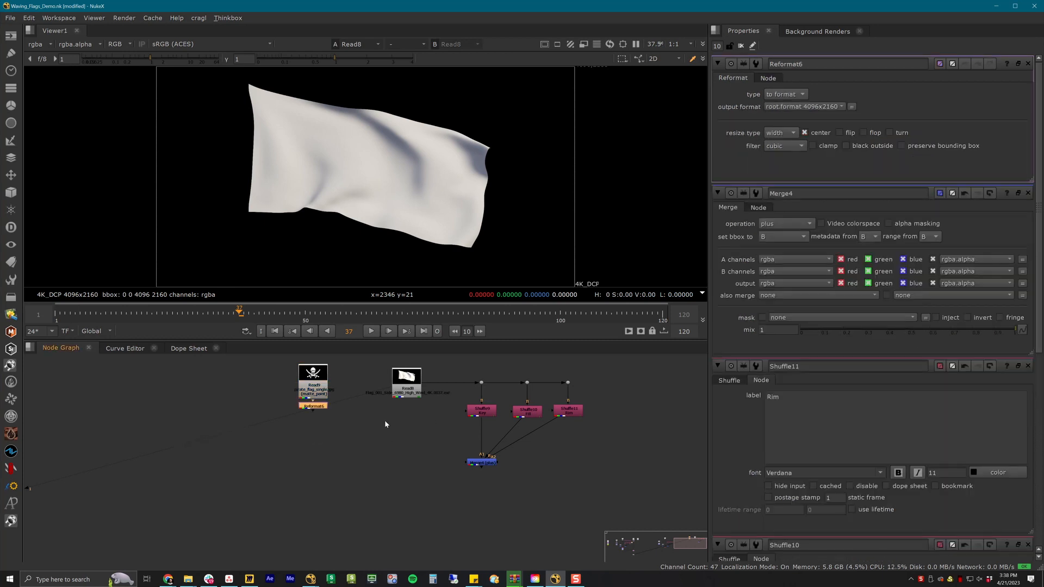
# Step: Create a 4096 x 4096 format named 4K square as the pirate image's Reformat output format
pyautogui.click(802, 106)
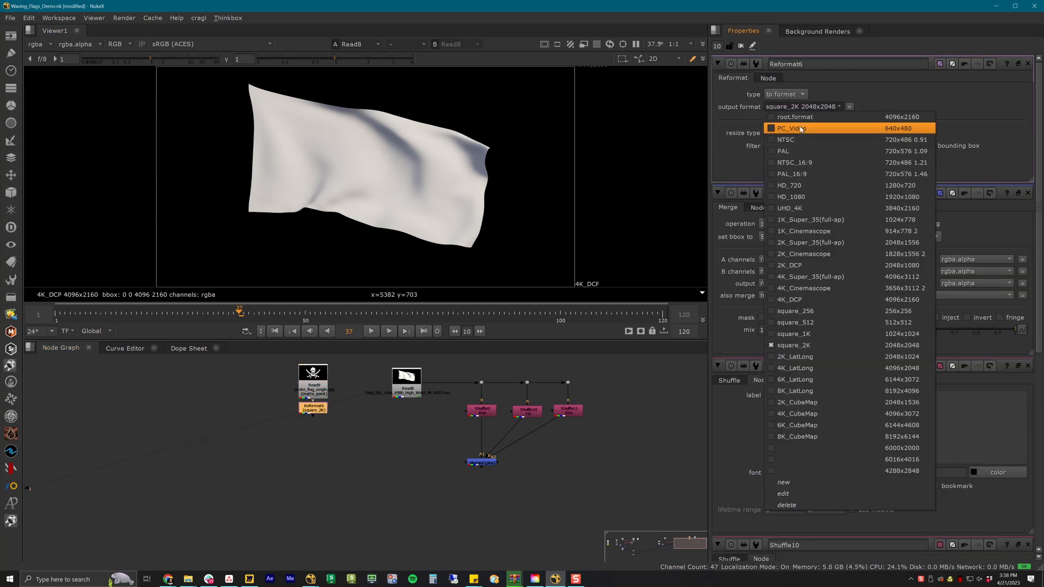
pyautogui.click(789, 483)
pyautogui.press('Tab')
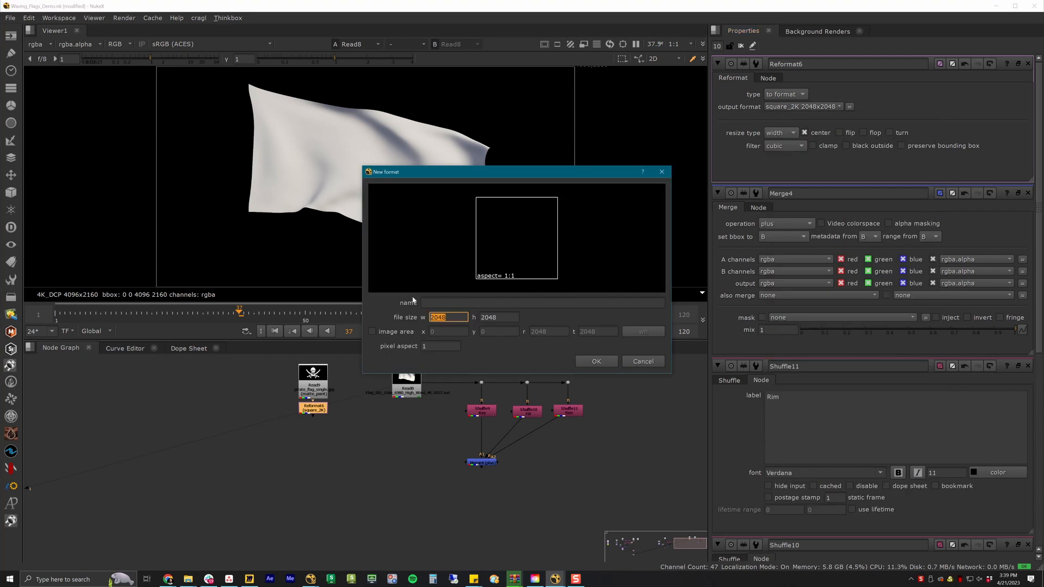
pyautogui.write('4096')
pyautogui.press('Tab')
pyautogui.write('4096')
pyautogui.press('Tab')
pyautogui.write('4K ')
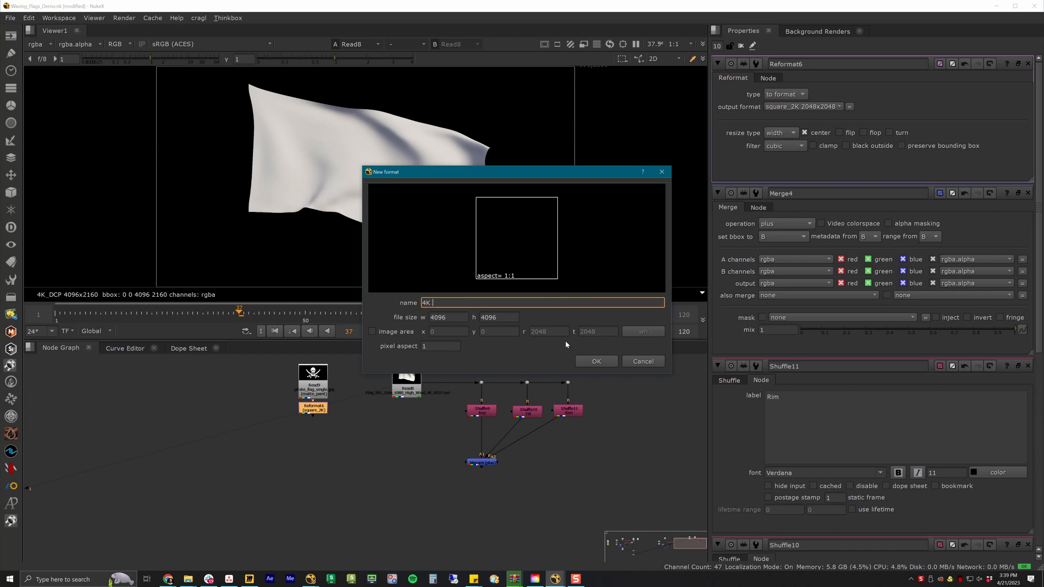
pyautogui.write('square')
pyautogui.click(595, 361)
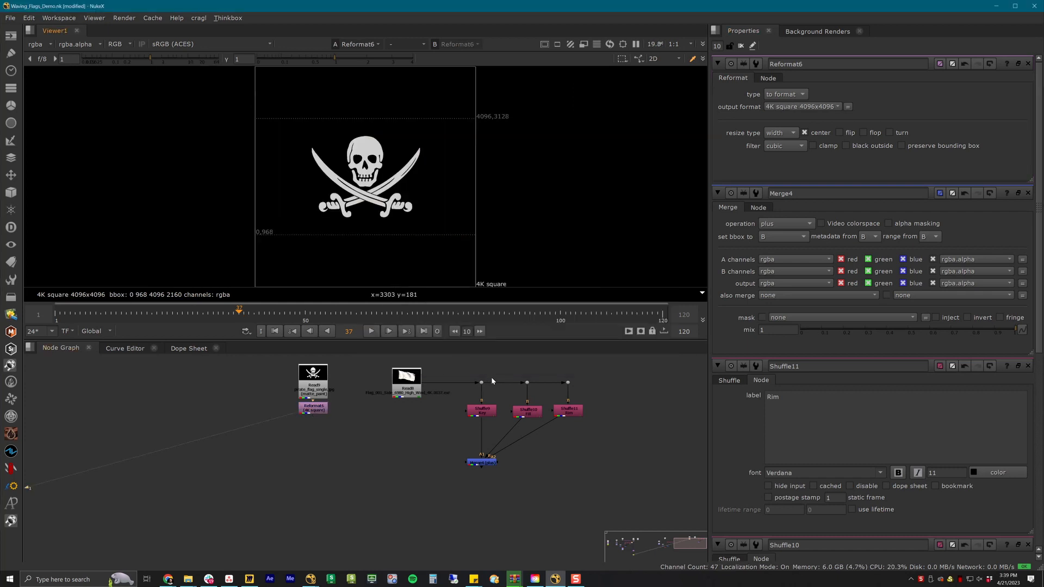
# Step: Add an STMap node taking the reformatted pirate image as source and the flag Read as stmap, and view it
pyautogui.press('Tab')
pyautogui.write('stm')
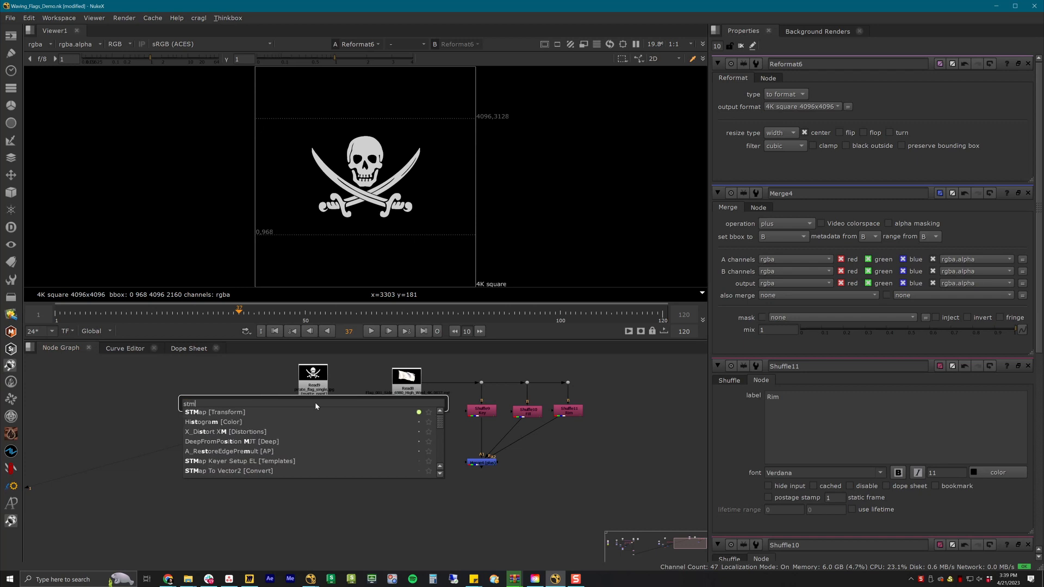
pyautogui.press('Return')
pyautogui.moveTo(357, 431); pyautogui.dragTo(365, 383)
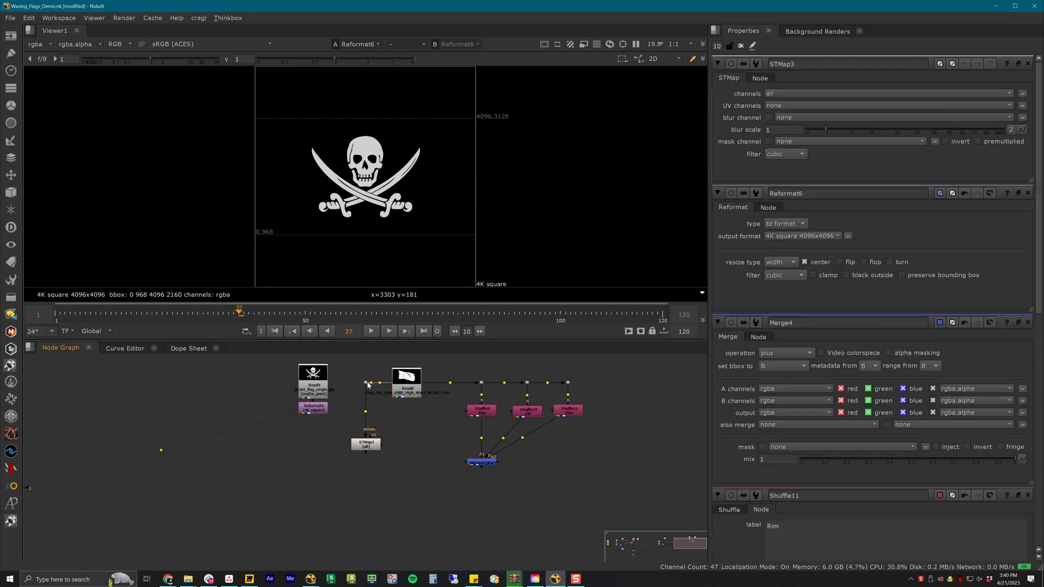
pyautogui.click(373, 450)
pyautogui.press('1')
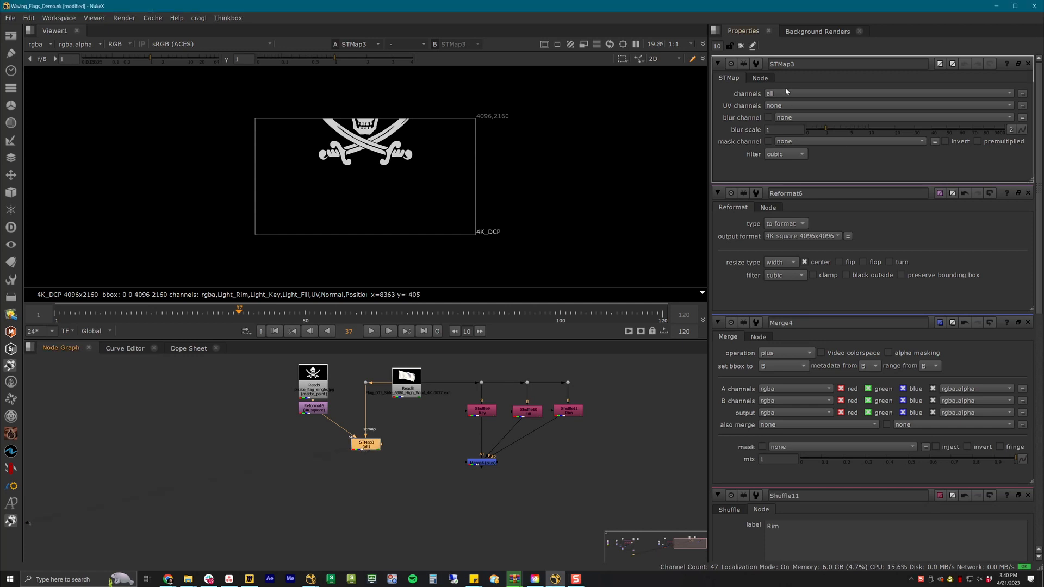
# Step: Configure the STMap to use the UV layer as UV channels and rgba.alpha as mask channel, with premultiplied enabled
pyautogui.click(787, 107)
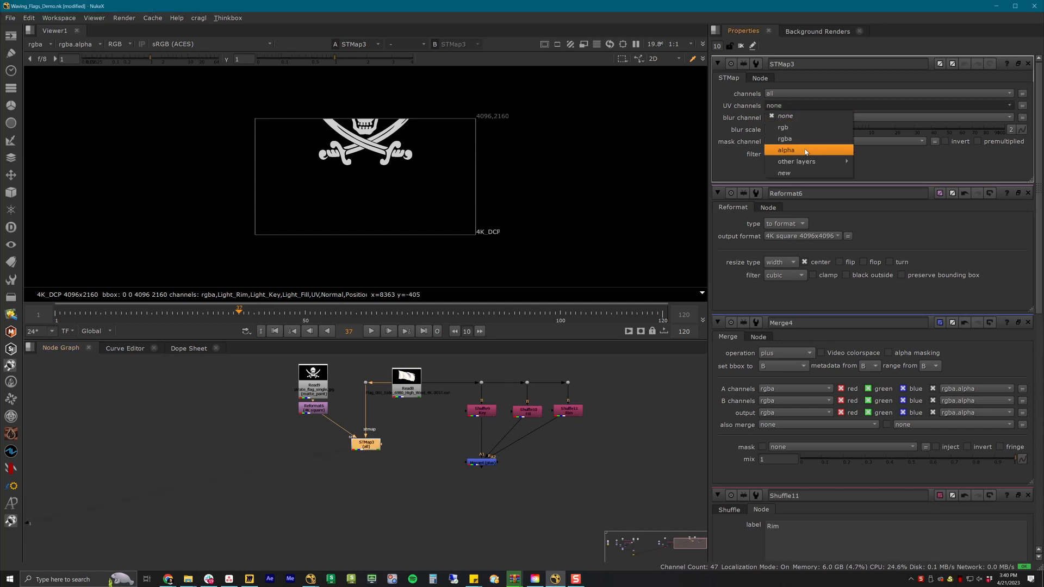
pyautogui.moveTo(840, 162)
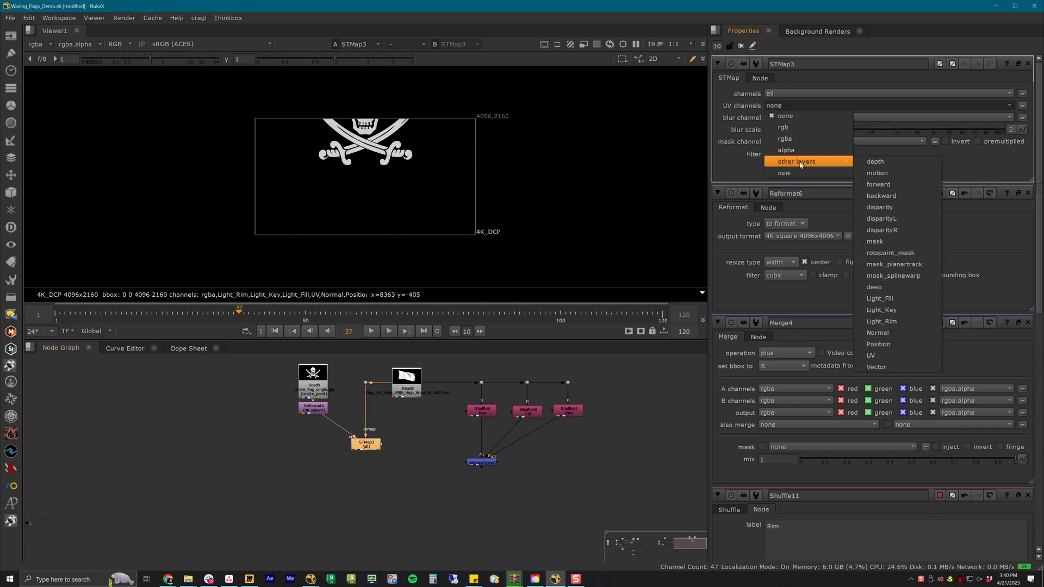
pyautogui.click(873, 356)
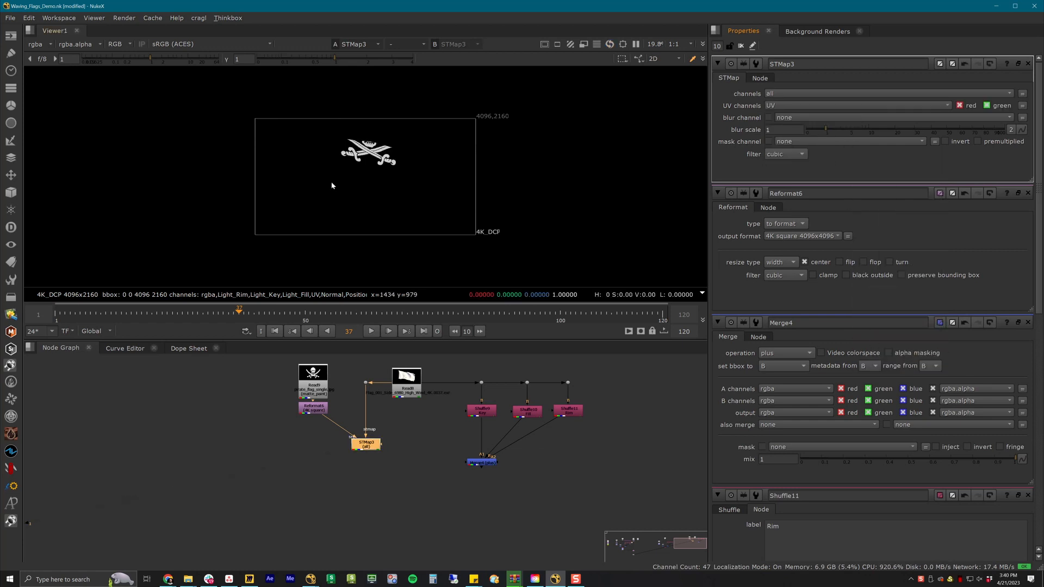
pyautogui.click(785, 143)
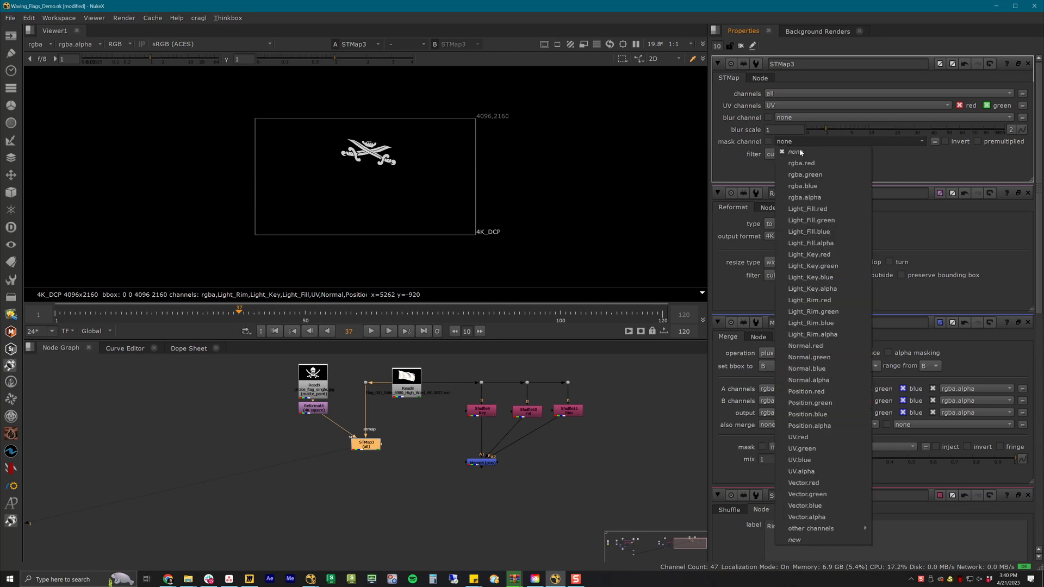
pyautogui.click(815, 198)
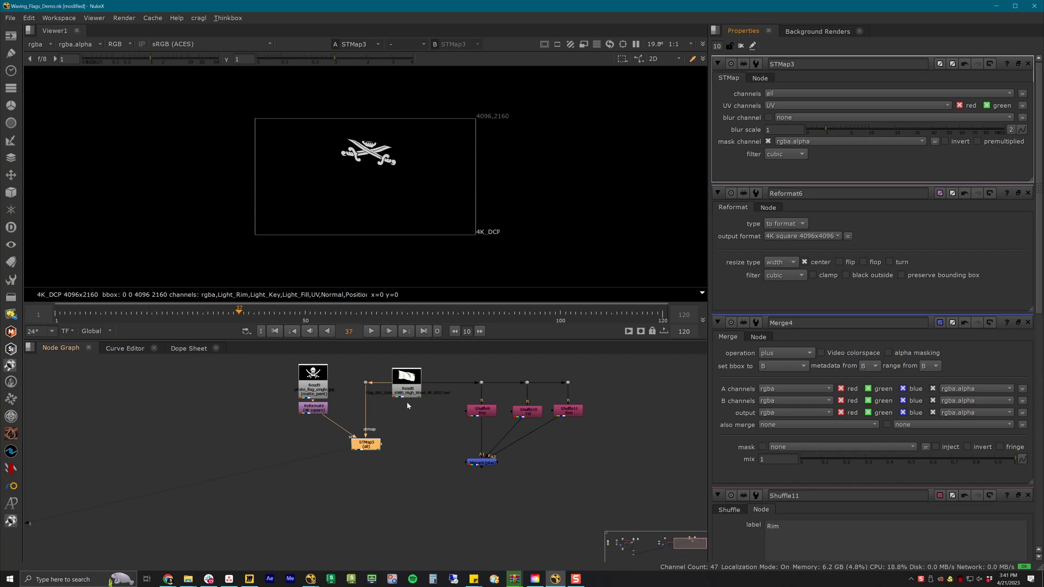
pyautogui.click(977, 142)
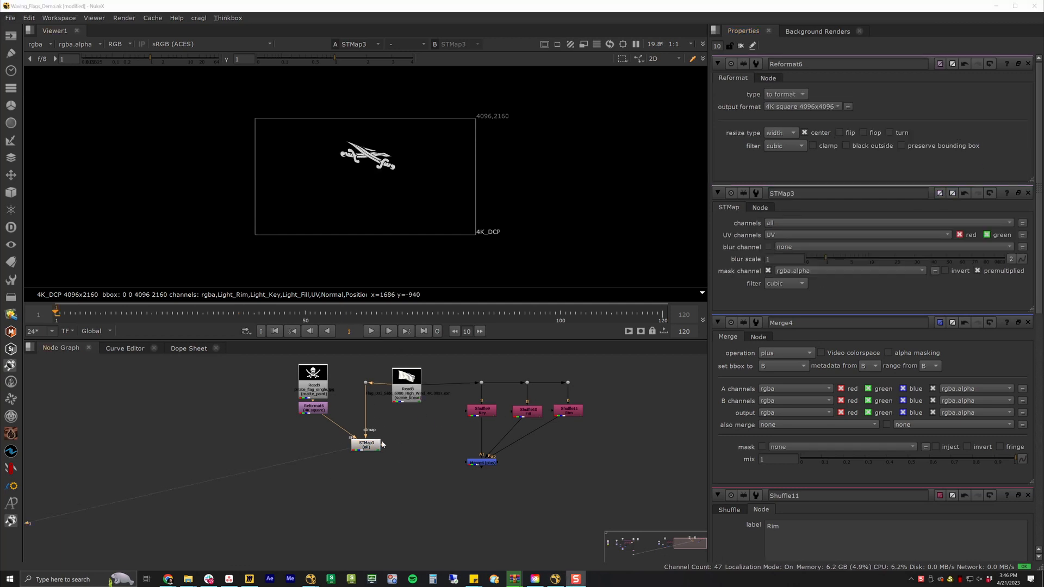
# Step: View the flag Read node and its alpha, followed by the STMap's alpha, to compare the two mattes
pyautogui.click(373, 397)
pyautogui.click(406, 388)
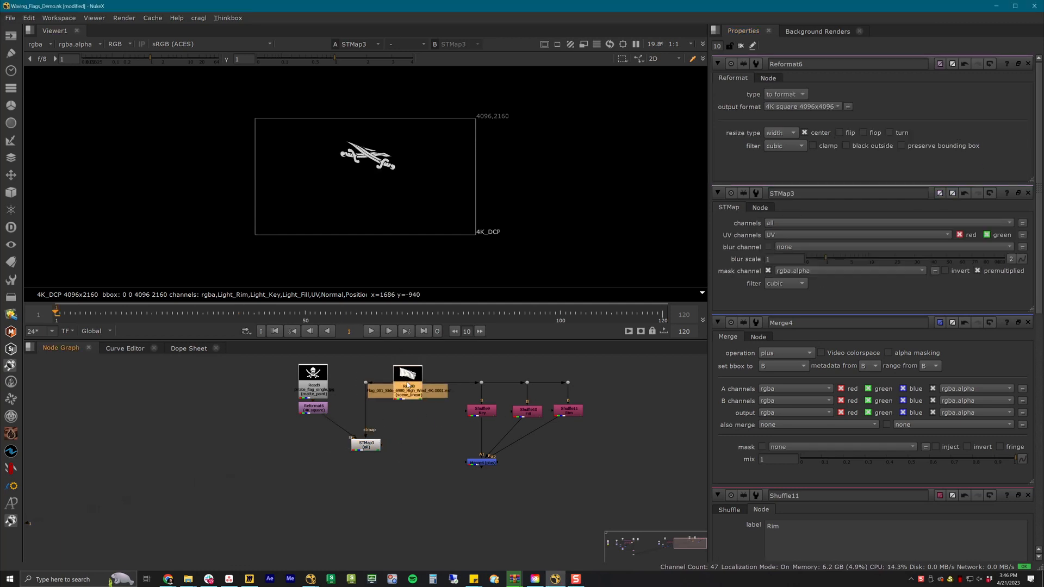
pyautogui.press('1')
pyautogui.press('a')
pyautogui.press('a')
pyautogui.click(367, 445)
pyautogui.press('1')
pyautogui.press('a')
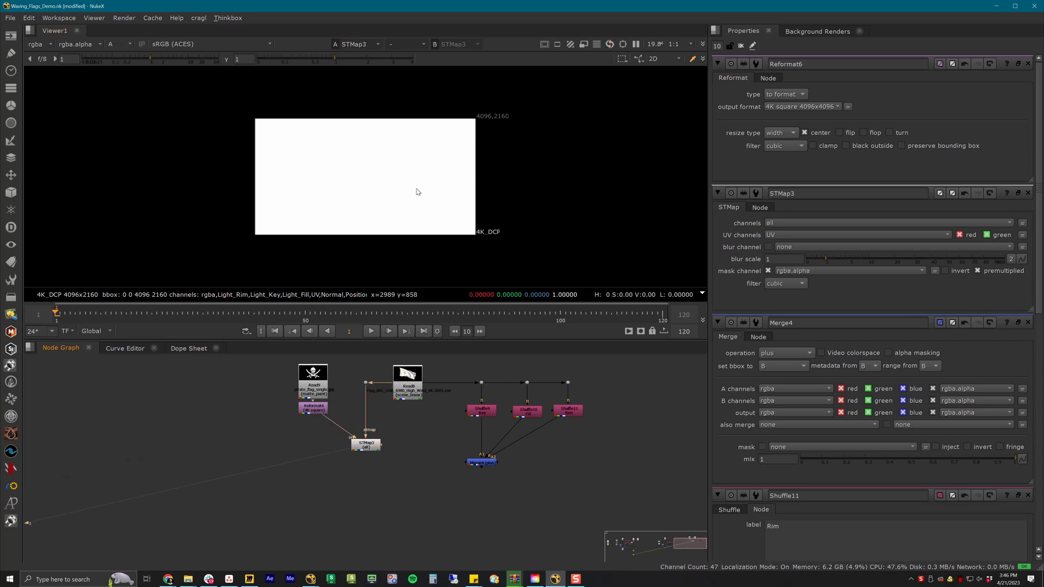
# Step: Set the resize type of the pirate image's Reformat node to fit
pyautogui.click(319, 413)
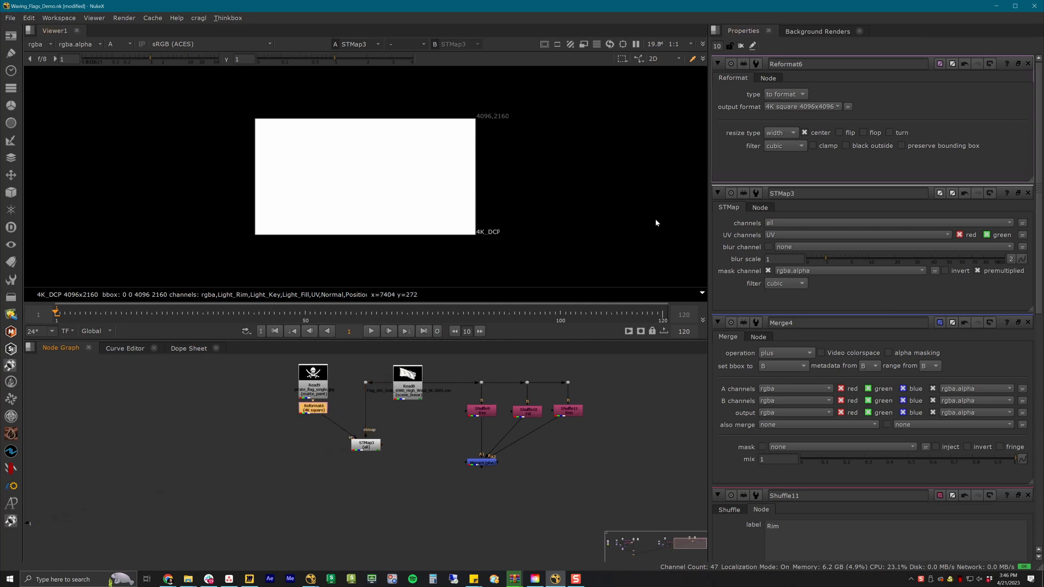
pyautogui.click(779, 133)
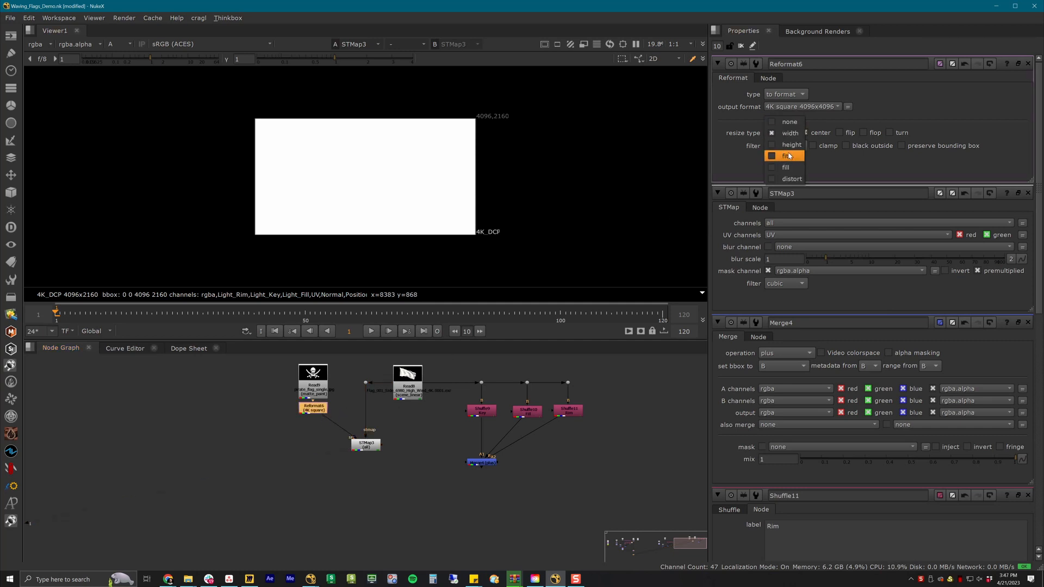
pyautogui.click(782, 157)
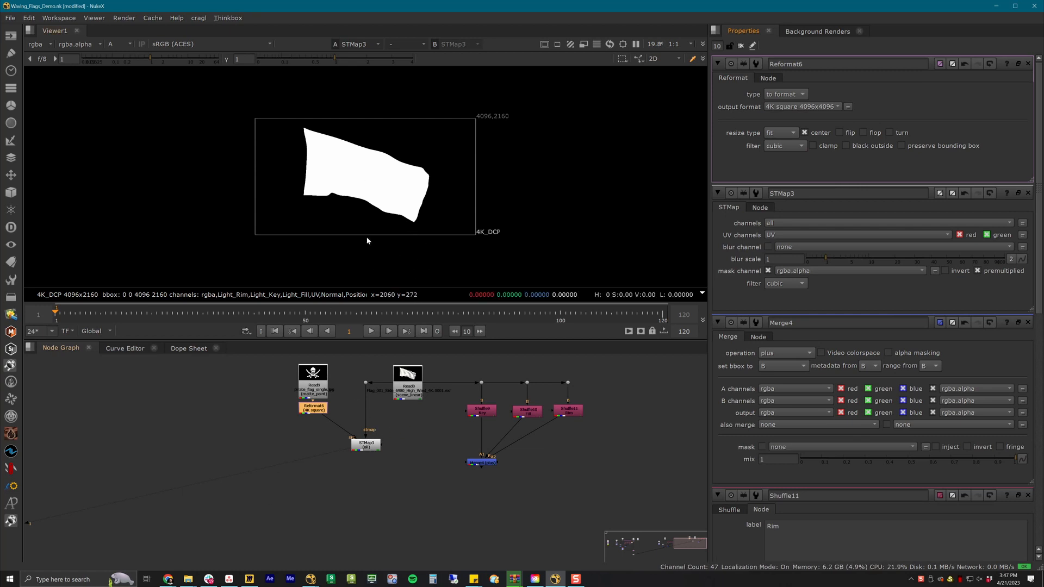
# Step: Check the flag Read node against the STMap result again in the viewer
pyautogui.click(413, 387)
pyautogui.press('2')
pyautogui.click(419, 441)
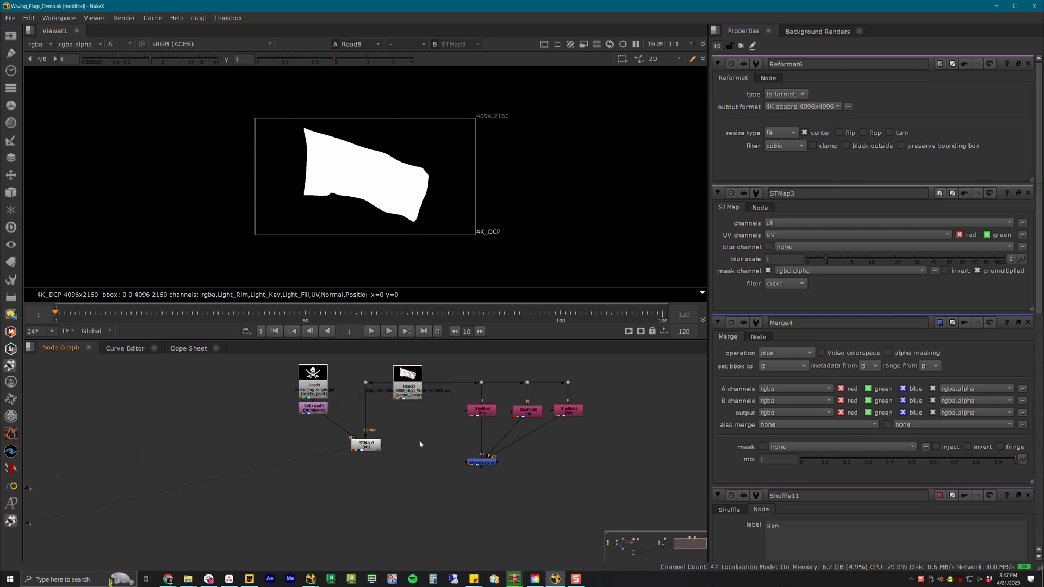
pyautogui.moveTo(376, 447); pyautogui.dragTo(378, 462)
pyautogui.press('1')
# Step: Add an unconnected Merge node with the over operation and place it below the STMap and light-pass branches
pyautogui.moveTo(434, 483)
pyautogui.mouseDown(button='middle')
pyautogui.moveTo(420, 413)
pyautogui.moveTo(419, 470)
pyautogui.mouseUp(button='middle')
pyautogui.click(405, 456)
pyautogui.press('m')
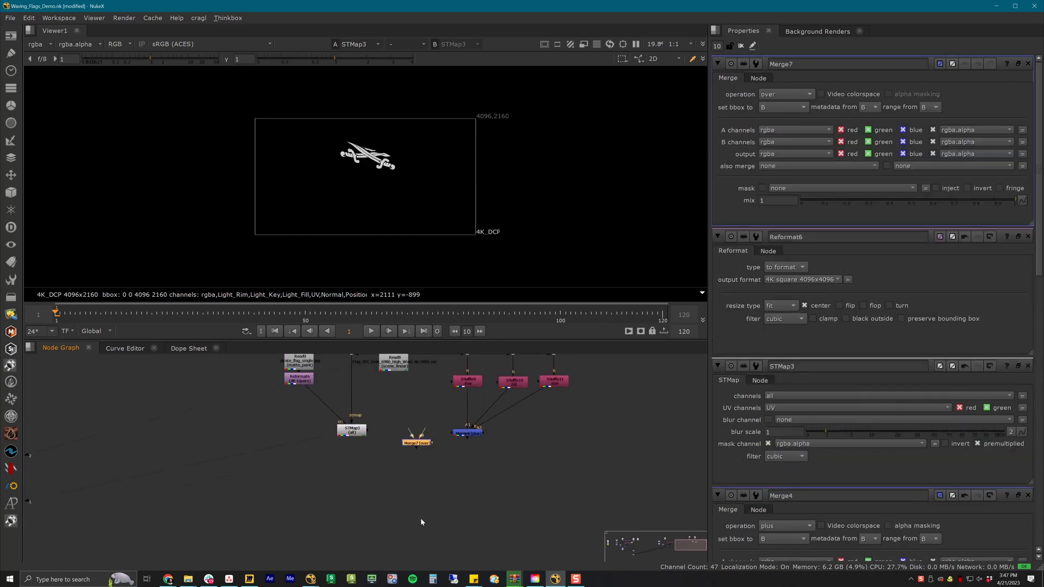
pyautogui.moveTo(419, 444); pyautogui.dragTo(403, 528)
# Step: Add a CheckerBoard as the new Merge's background, composite the STMap output over it, and view the merge
pyautogui.click(441, 505)
pyautogui.press('Tab')
pyautogui.write('check')
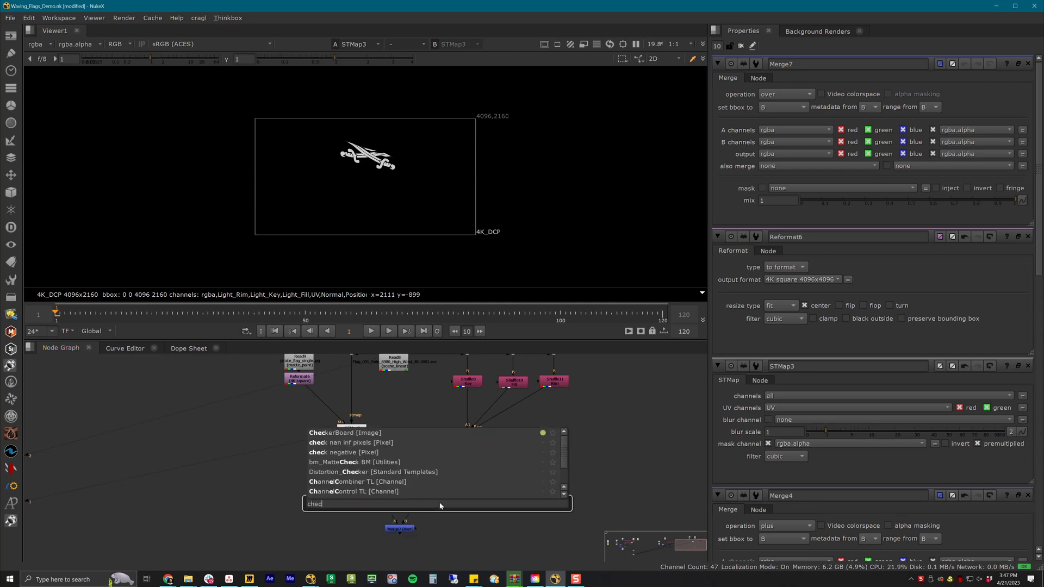
pyautogui.press('Return')
pyautogui.moveTo(412, 516); pyautogui.dragTo(352, 432)
pyautogui.click(402, 528)
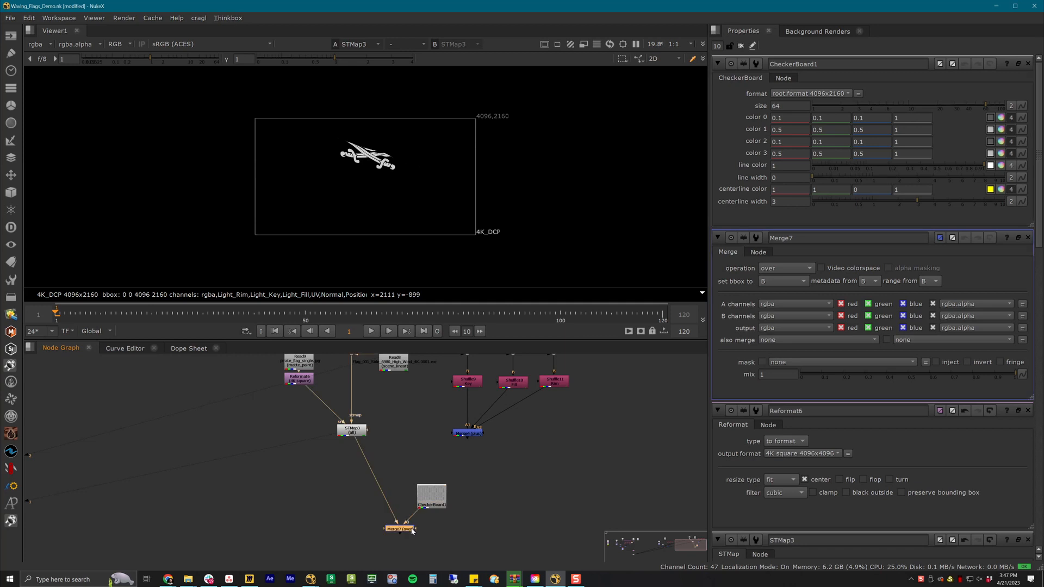
pyautogui.press('1')
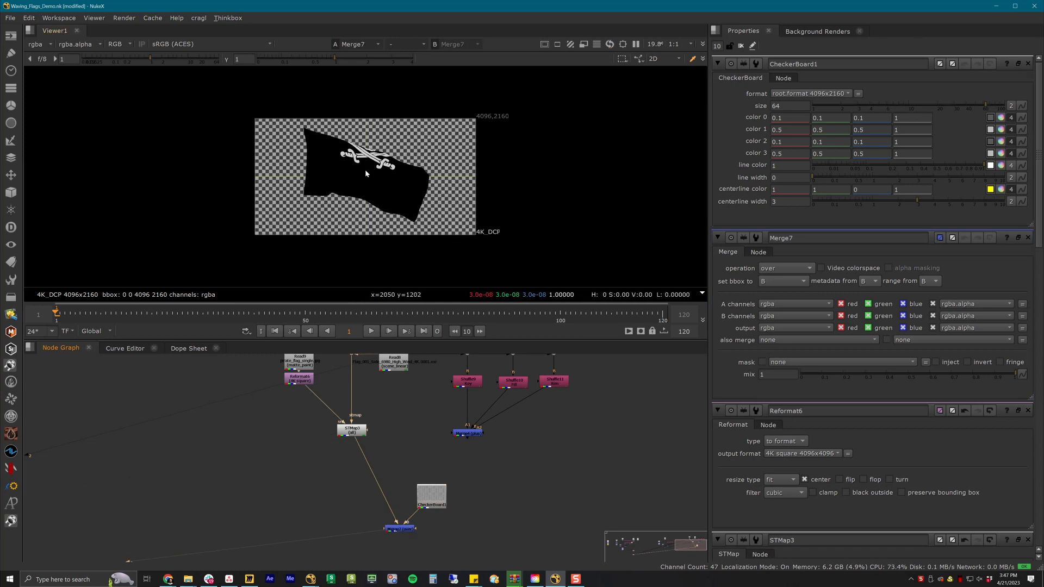
pyautogui.scroll(3, 370, 169)
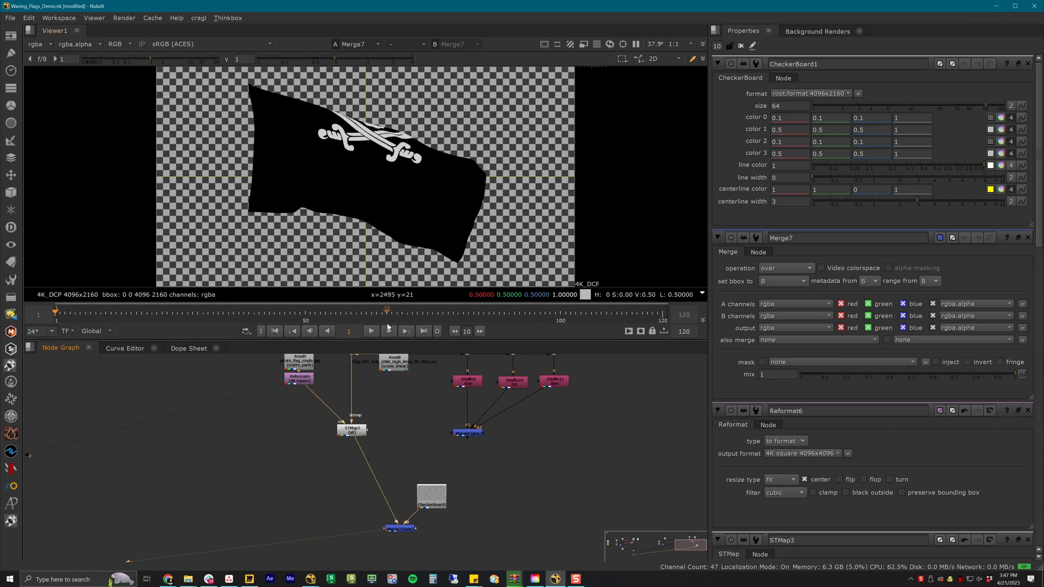
# Step: Insert a Transform node after the pirate image's Reformat and set its translate y to -1060
pyautogui.click(296, 379)
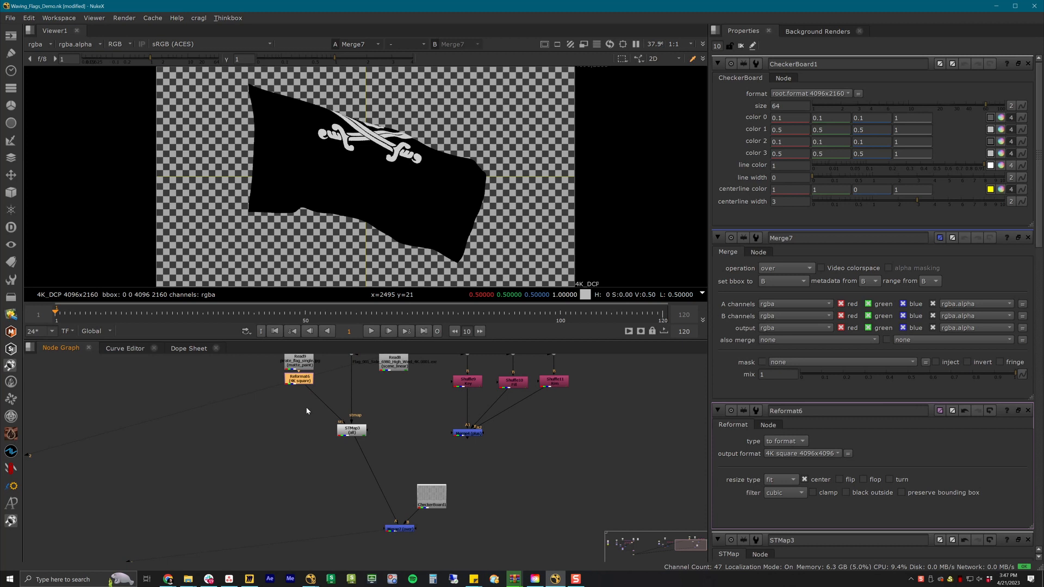
pyautogui.press('t')
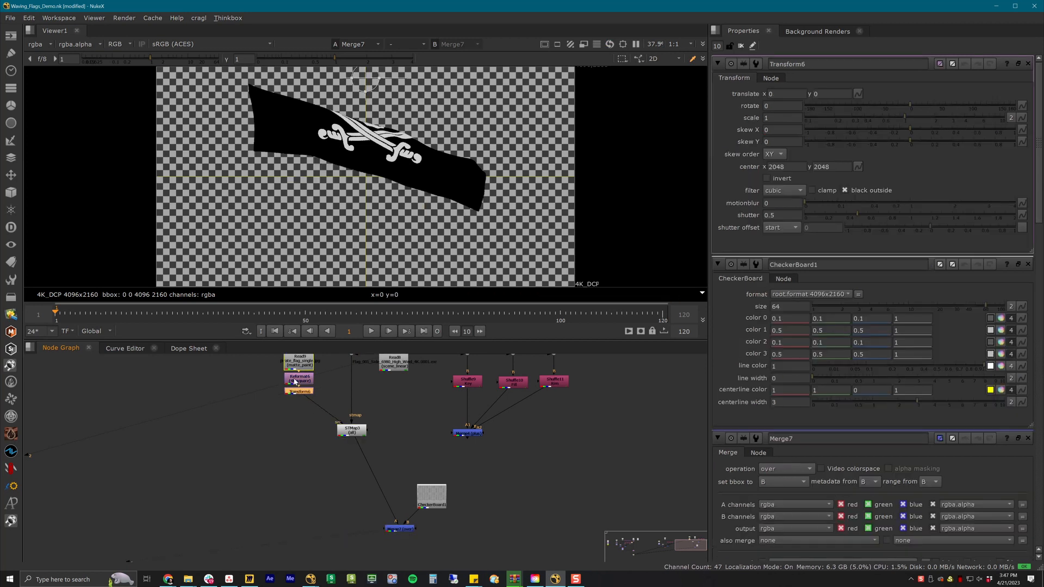
pyautogui.click(817, 93)
pyautogui.write('-1803')
pyautogui.press('Return')
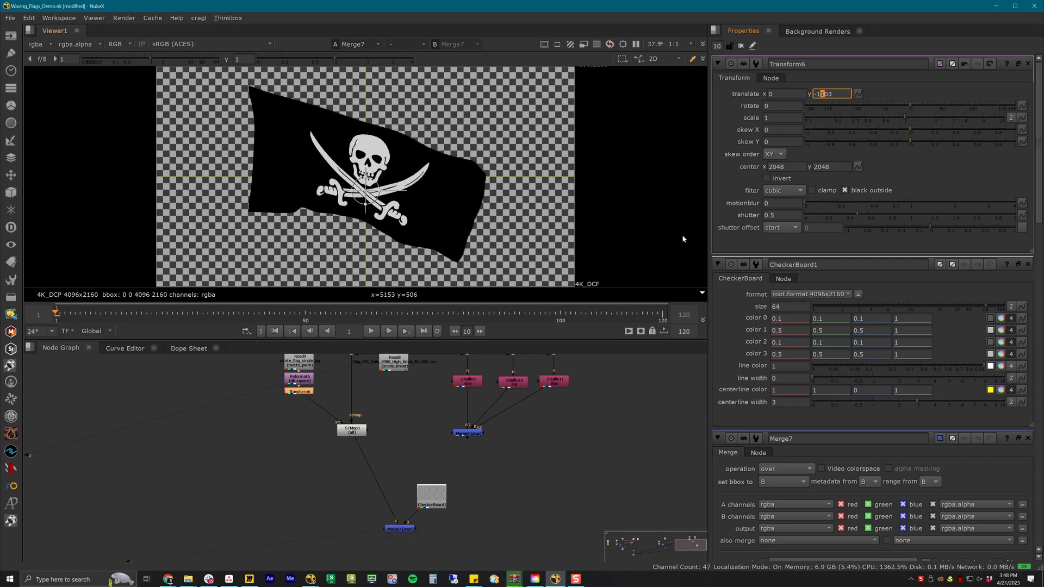
pyautogui.press('Right')
pyautogui.press('Up')
pyautogui.press('Up')
pyautogui.press('Up')
pyautogui.press('Up')
# Step: Go to frame 56, disable black outside on the Transform, and align that node beside the STMap
pyautogui.moveTo(200, 313); pyautogui.dragTo(335, 313)
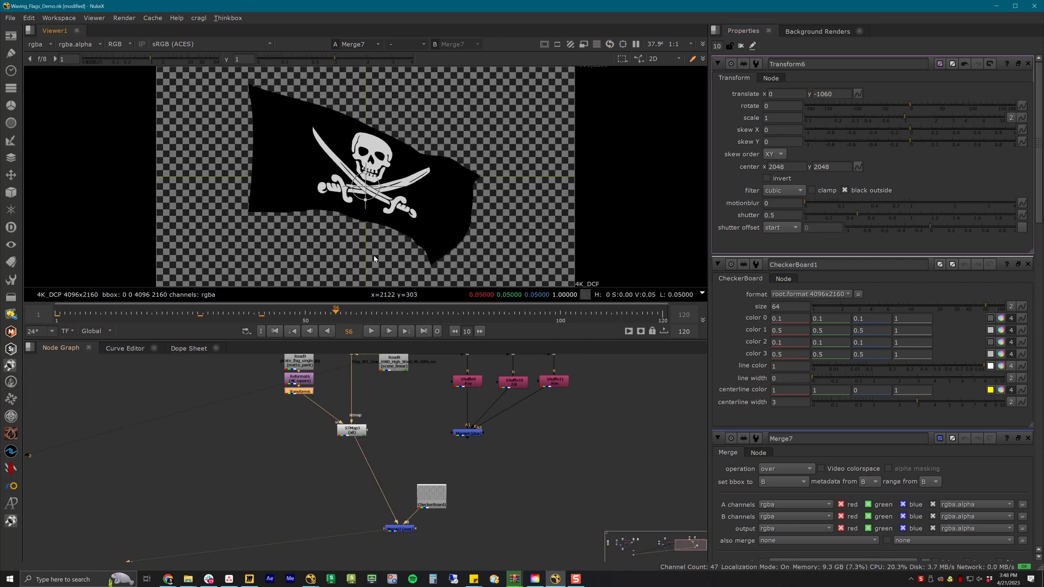
pyautogui.click(846, 191)
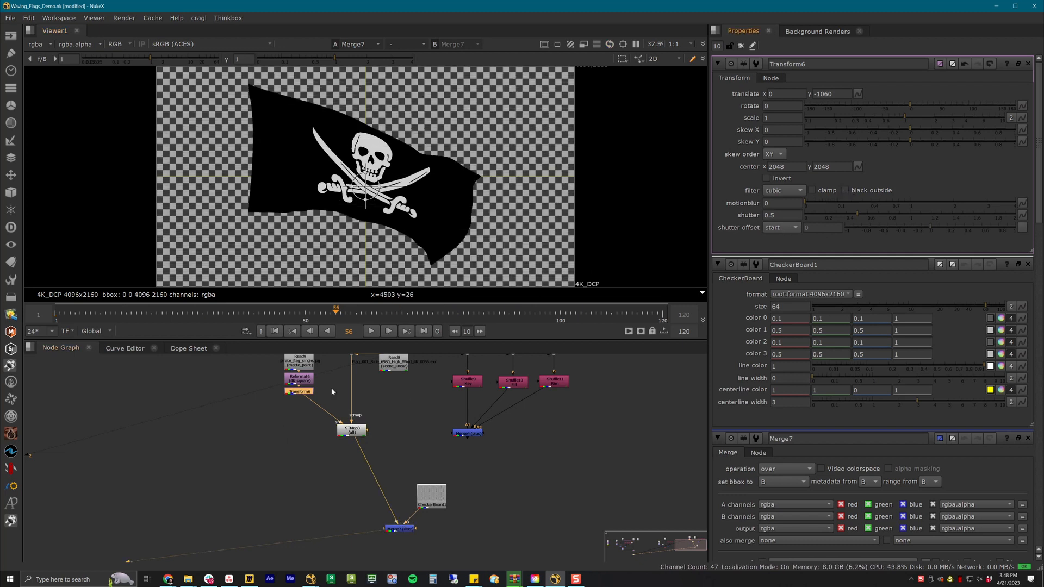
pyautogui.moveTo(305, 395); pyautogui.dragTo(305, 439)
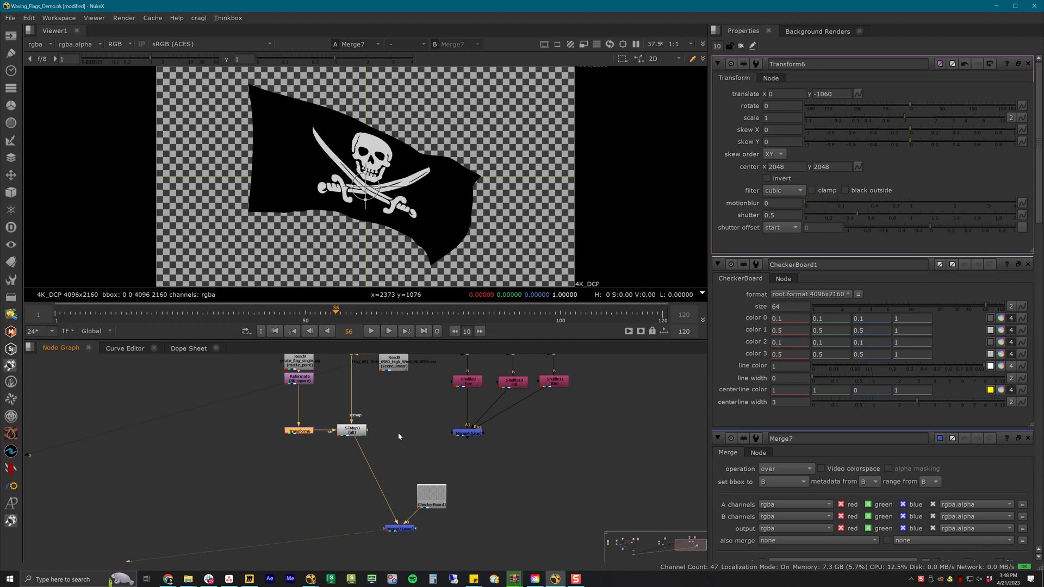
# Step: Add a Merge node below the STMap and feed the combined light passes into its A input through a Dot
pyautogui.click(351, 430)
pyautogui.press('m')
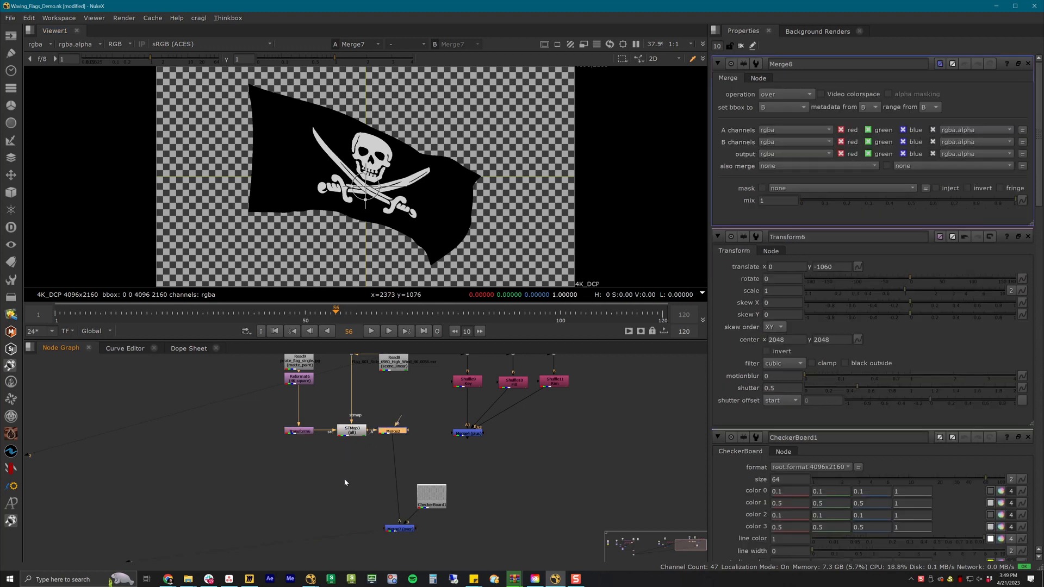
pyautogui.moveTo(354, 442)
pyautogui.mouseDown()
pyautogui.moveTo(359, 450)
pyautogui.moveTo(353, 433)
pyautogui.mouseUp()
pyautogui.moveTo(357, 476); pyautogui.dragTo(465, 433)
pyautogui.press('ctrl')
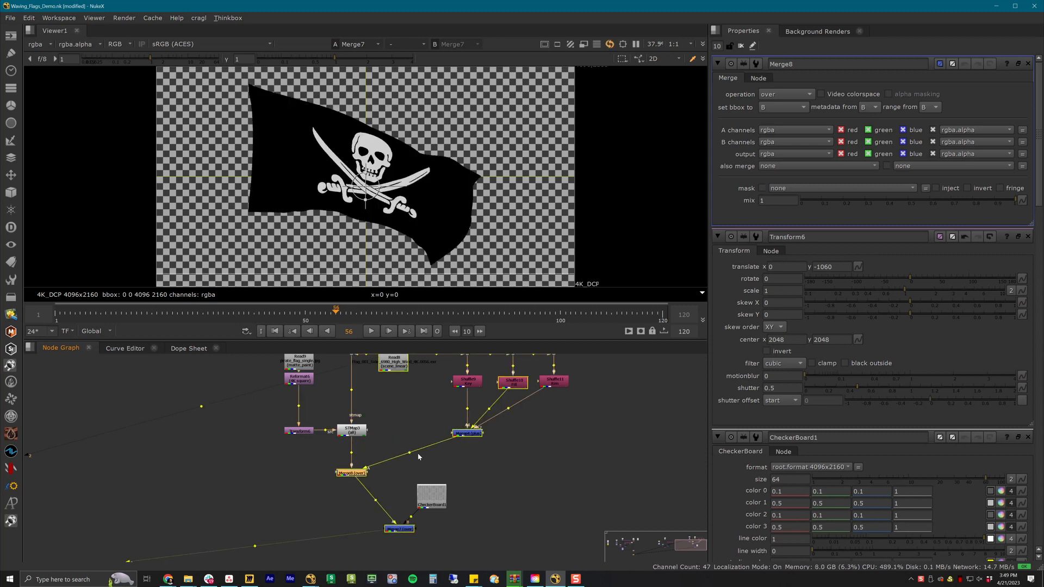
pyautogui.keyDown('ctrl'); pyautogui.moveTo(410, 452); pyautogui.dragTo(467, 471); pyautogui.keyUp('ctrl')
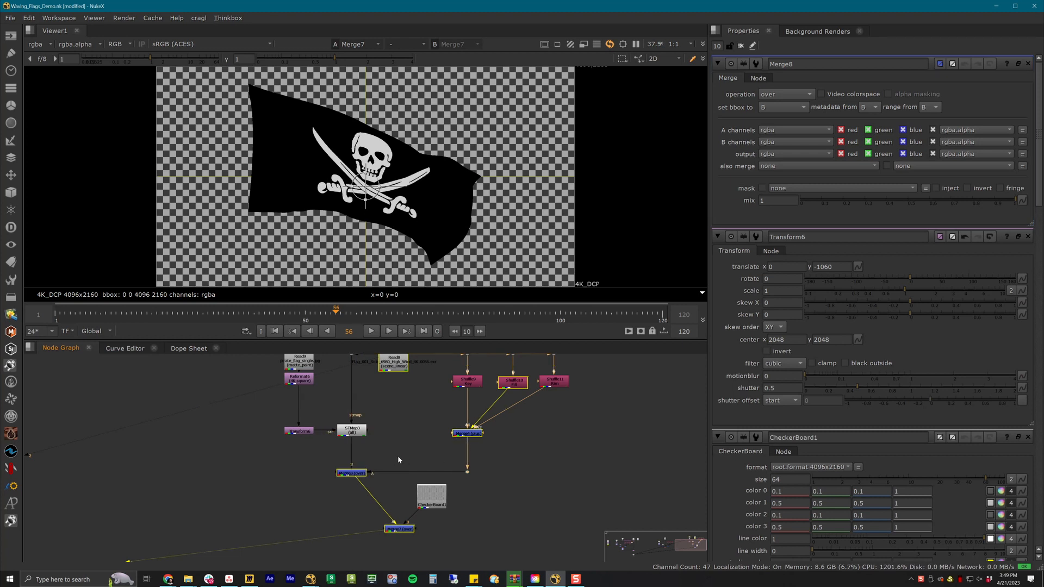
# Step: View the Merge joining the STMap and light passes, and set its operation to multiply
pyautogui.click(359, 475)
pyautogui.press('1')
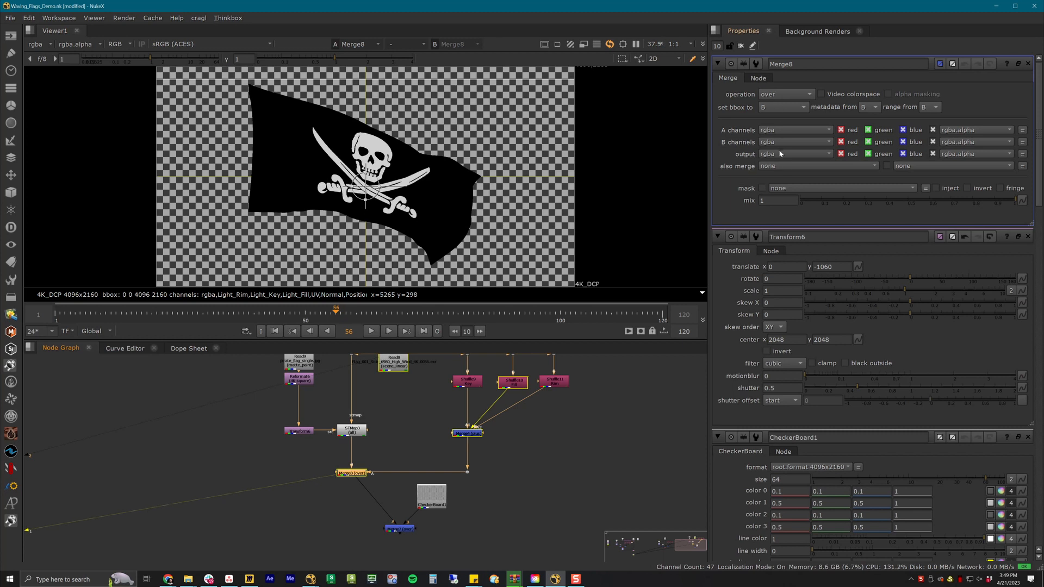
pyautogui.click(786, 94)
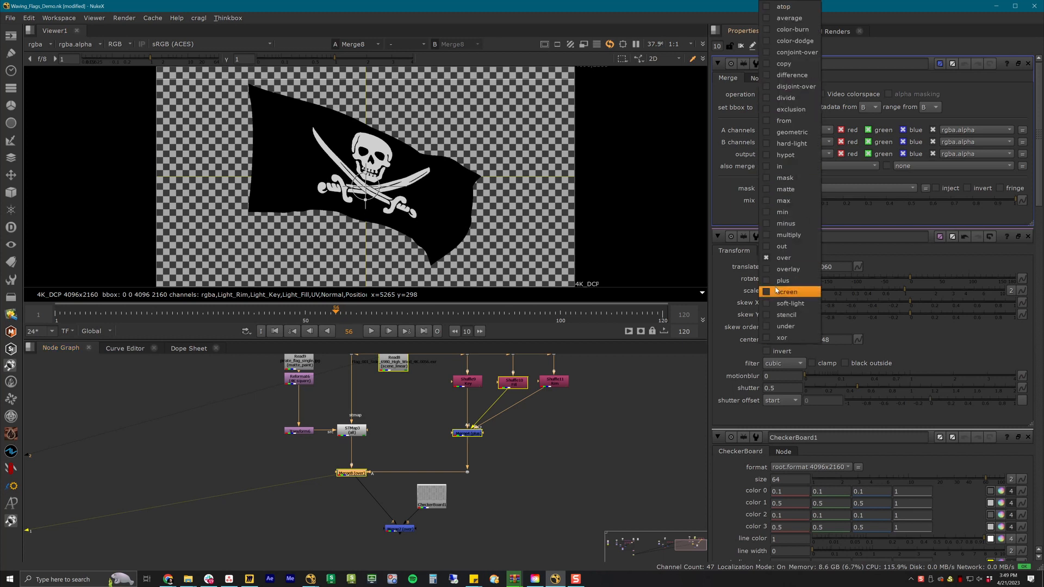
pyautogui.click(788, 234)
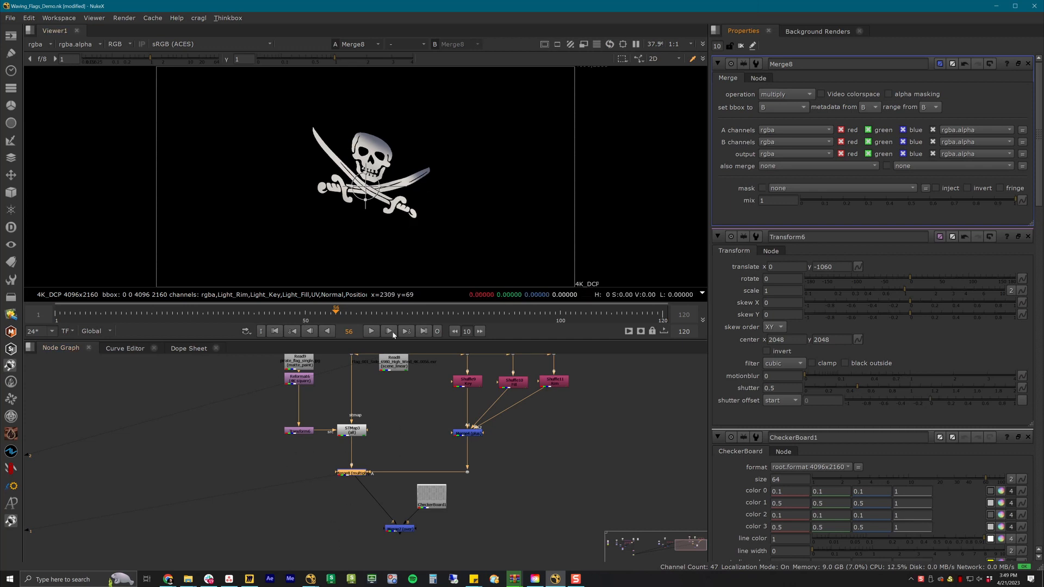
# Step: Insert a Grade node after the pirate image's Reformat and set its lift to 0.03
pyautogui.click(307, 382)
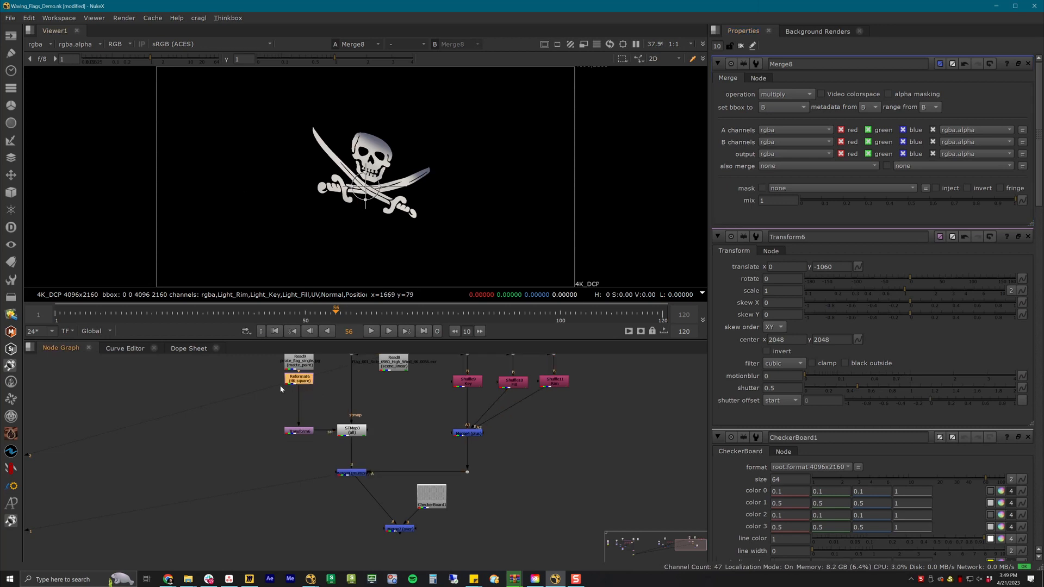
pyautogui.press('g')
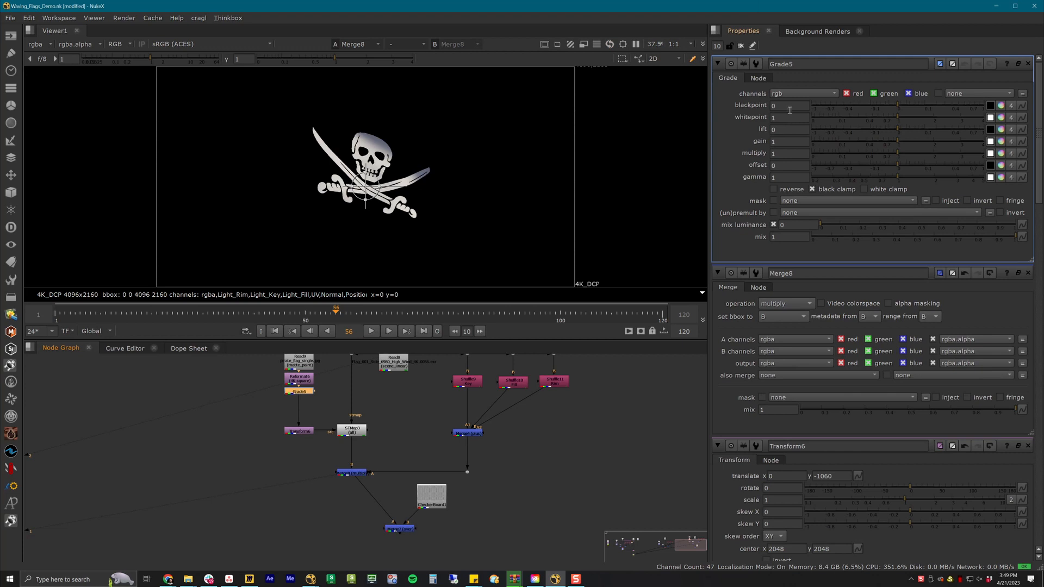
pyautogui.click(775, 131)
pyautogui.write('.03')
pyautogui.press('Return')
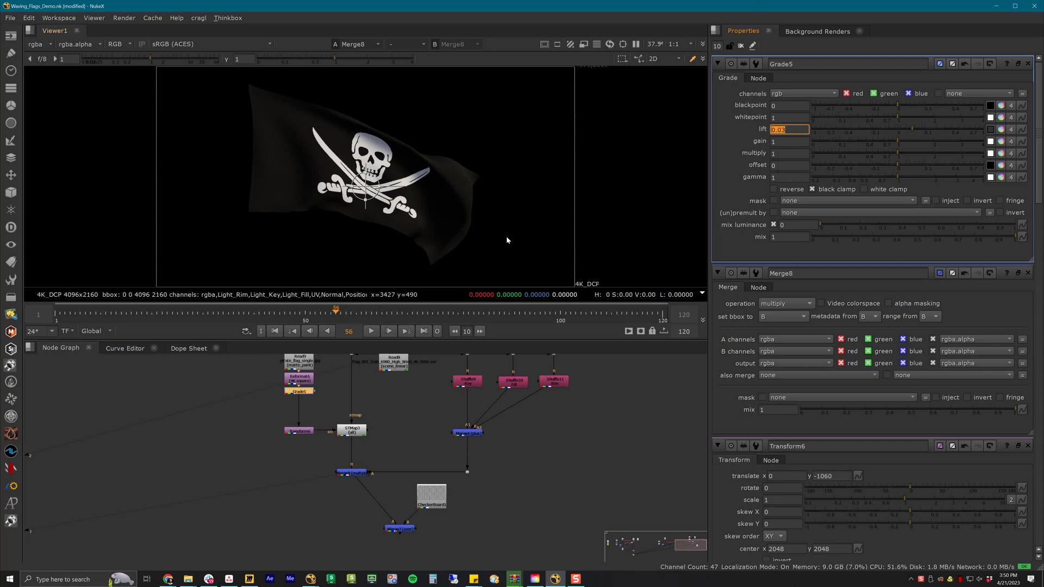
# Step: View the final merge of the lit pirate flag over the checkerboard and check the viewer's available channel layers
pyautogui.keyDown('ctrl'); pyautogui.keyDown('shift'); pyautogui.click(402, 529); pyautogui.keyUp('shift'); pyautogui.keyUp('ctrl')
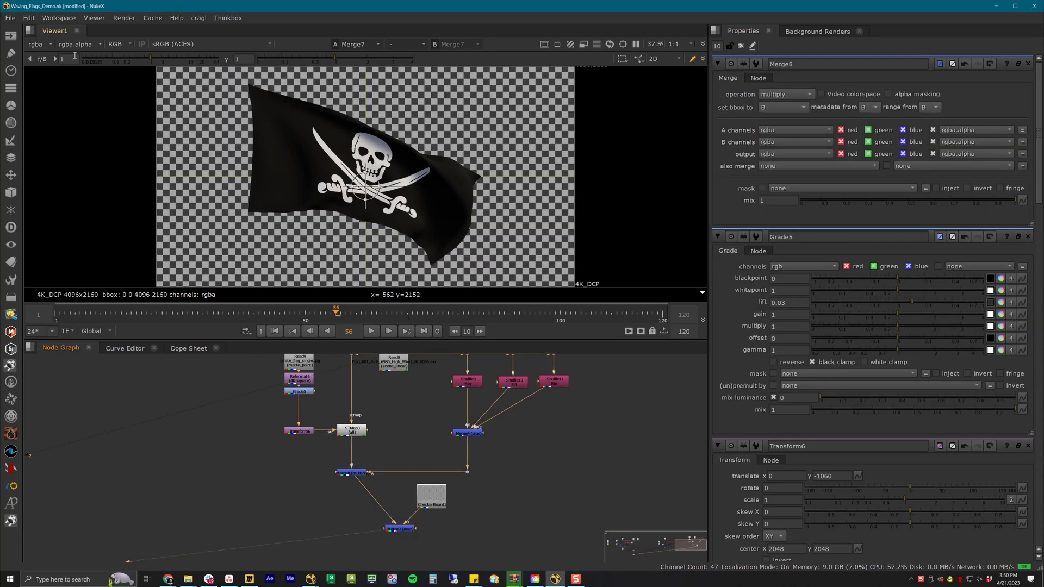
pyautogui.click(48, 47)
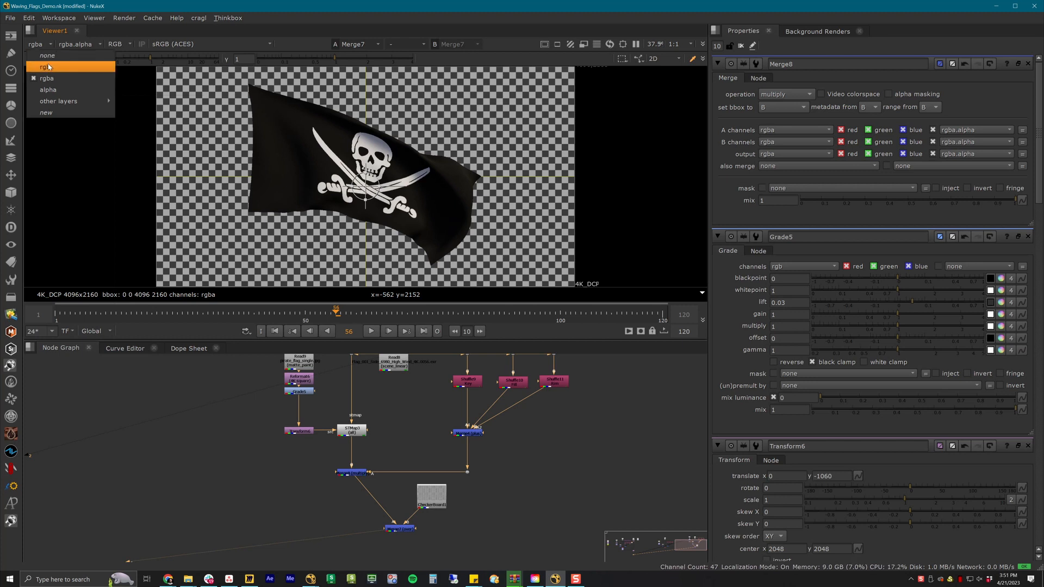
pyautogui.click(45, 45)
pyautogui.moveTo(404, 477); pyautogui.dragTo(420, 480, button='middle')
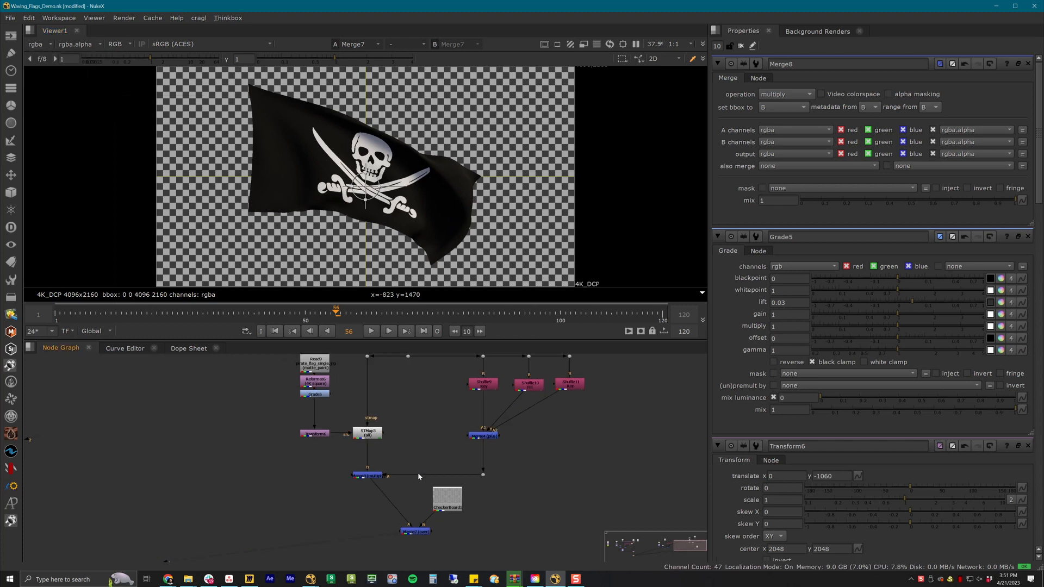
# Step: Add a Shuffle node combining the flag EXR as B with the lit flag as A through a Dot, and feed it into the checkerboard merge
pyautogui.press('Tab')
pyautogui.write('shuffle')
pyautogui.press('Return')
pyautogui.moveTo(420, 435); pyautogui.dragTo(419, 461, button='middle')
pyautogui.moveTo(412, 458); pyautogui.dragTo(406, 518)
pyautogui.moveTo(463, 524); pyautogui.dragTo(467, 470, button='middle')
pyautogui.moveTo(453, 474); pyautogui.dragTo(340, 539)
pyautogui.moveTo(417, 503); pyautogui.dragTo(411, 527)
pyautogui.moveTo(414, 466); pyautogui.dragTo(370, 472)
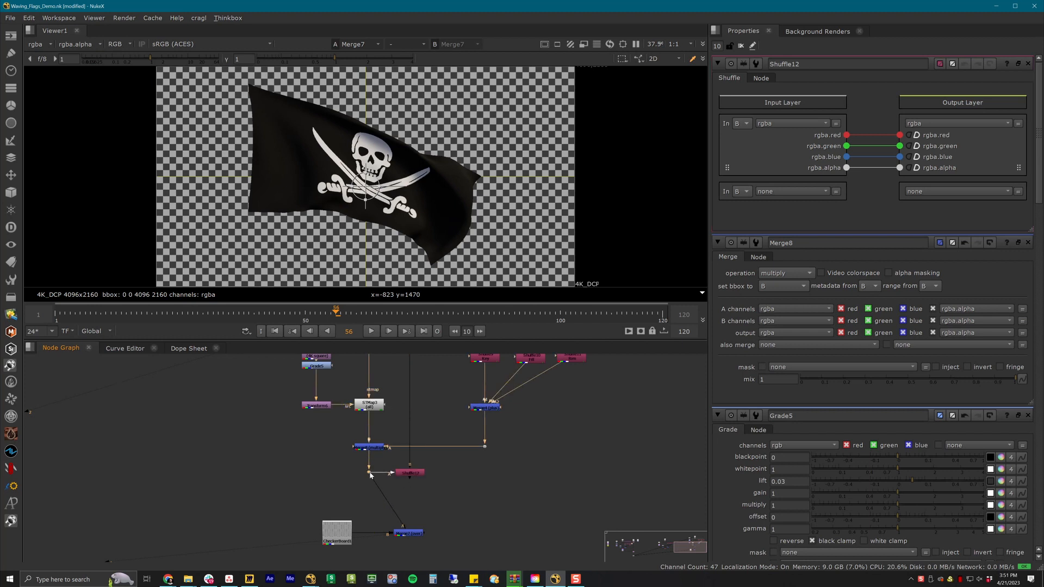
pyautogui.moveTo(375, 482); pyautogui.dragTo(412, 474)
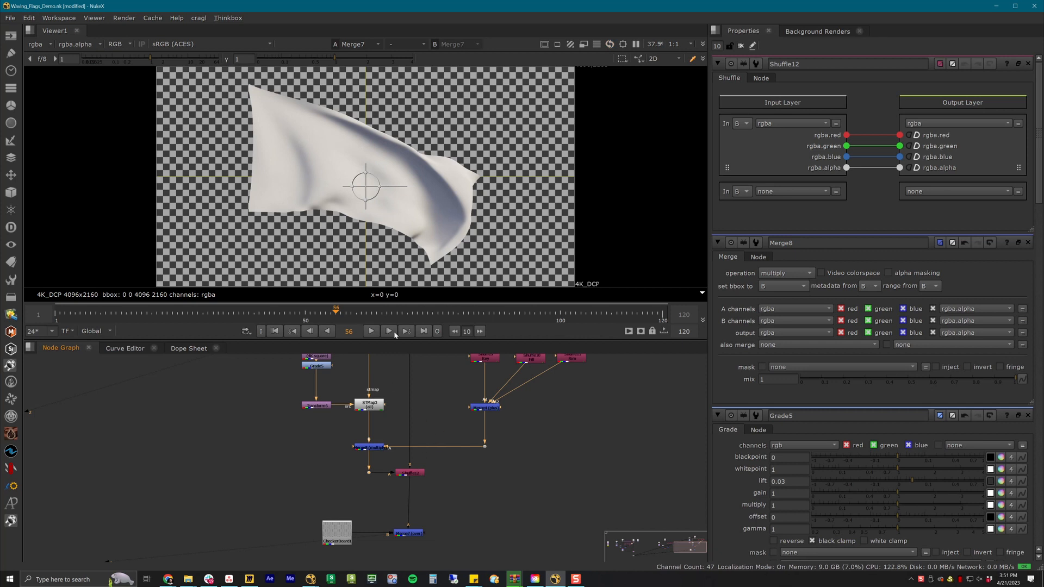
# Step: Set the Shuffle's first input layer to A, and route the alpha of a second B rgba layer into the output alpha
pyautogui.click(405, 474)
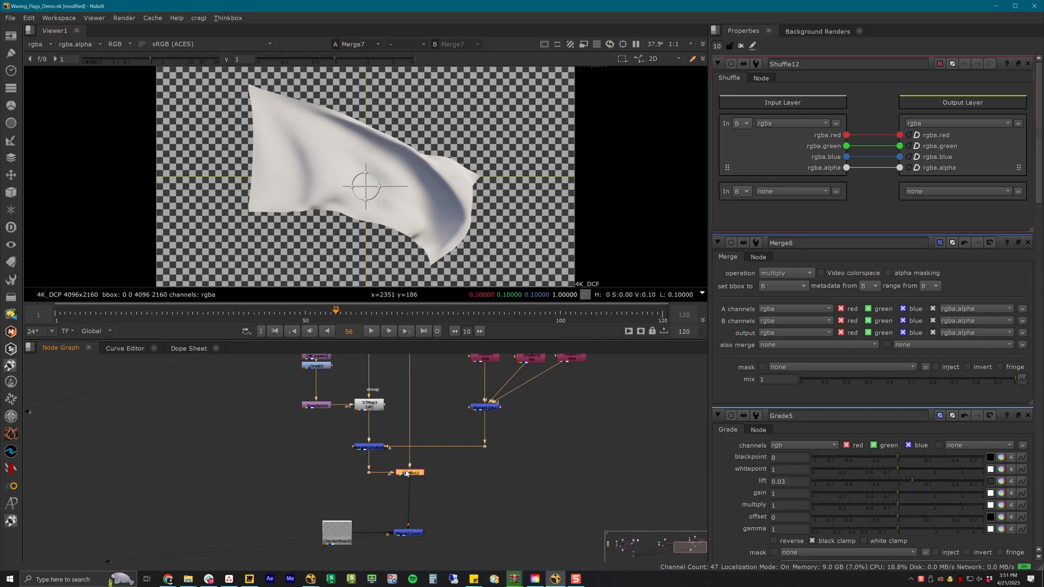
pyautogui.click(747, 125)
pyautogui.click(748, 137)
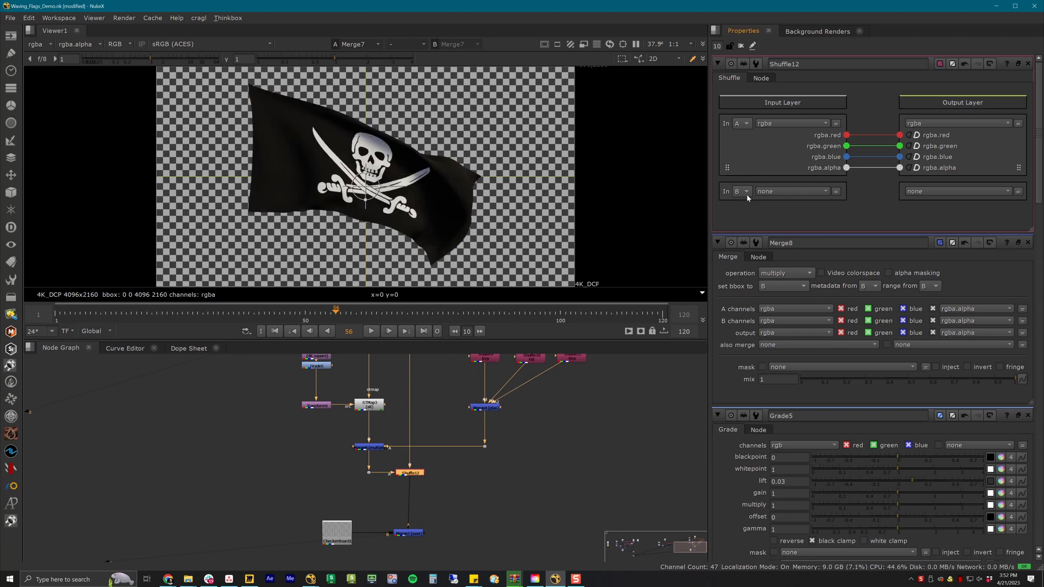
pyautogui.click(793, 191)
pyautogui.click(796, 225)
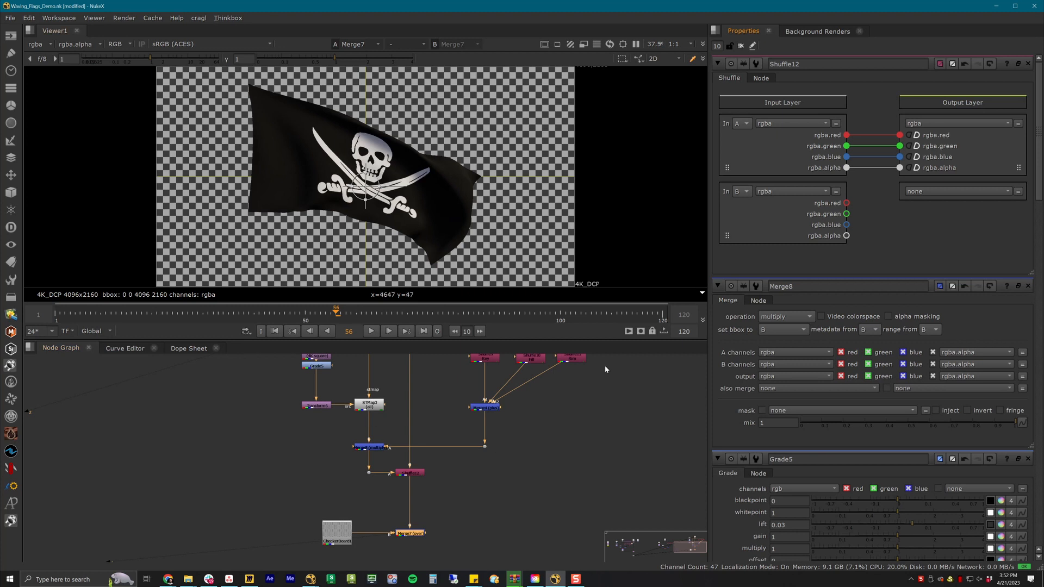
pyautogui.moveTo(846, 236); pyautogui.dragTo(900, 168)
# Step: Review the node network around the Shuffle and check the flag over the checkerboard at frame 43
pyautogui.moveTo(433, 410); pyautogui.dragTo(444, 465, button='middle')
pyautogui.moveTo(430, 372); pyautogui.dragTo(433, 409, button='middle')
pyautogui.moveTo(444, 484); pyautogui.dragTo(457, 423, button='middle')
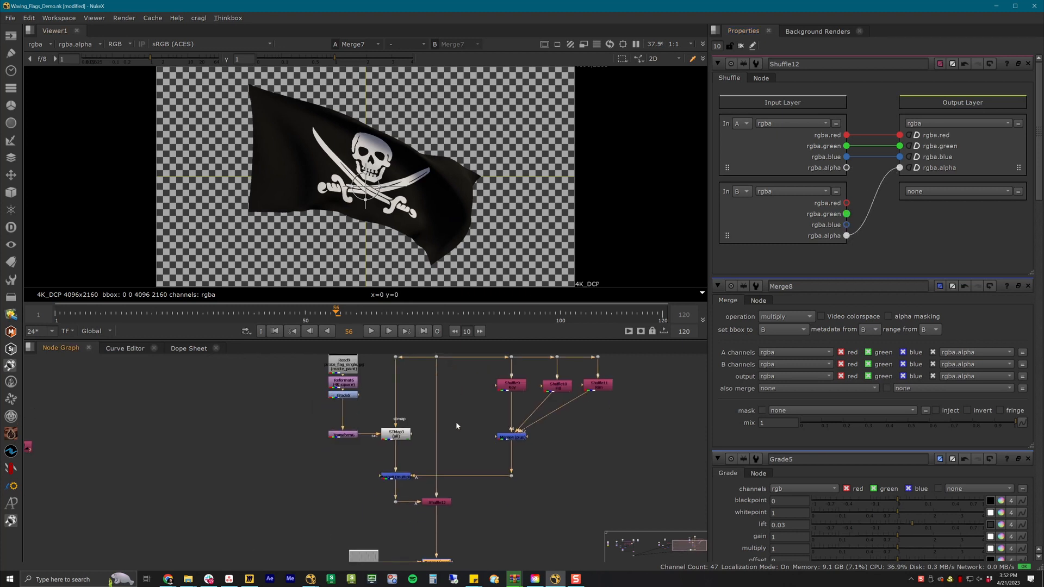
pyautogui.moveTo(442, 477); pyautogui.dragTo(437, 435, button='middle')
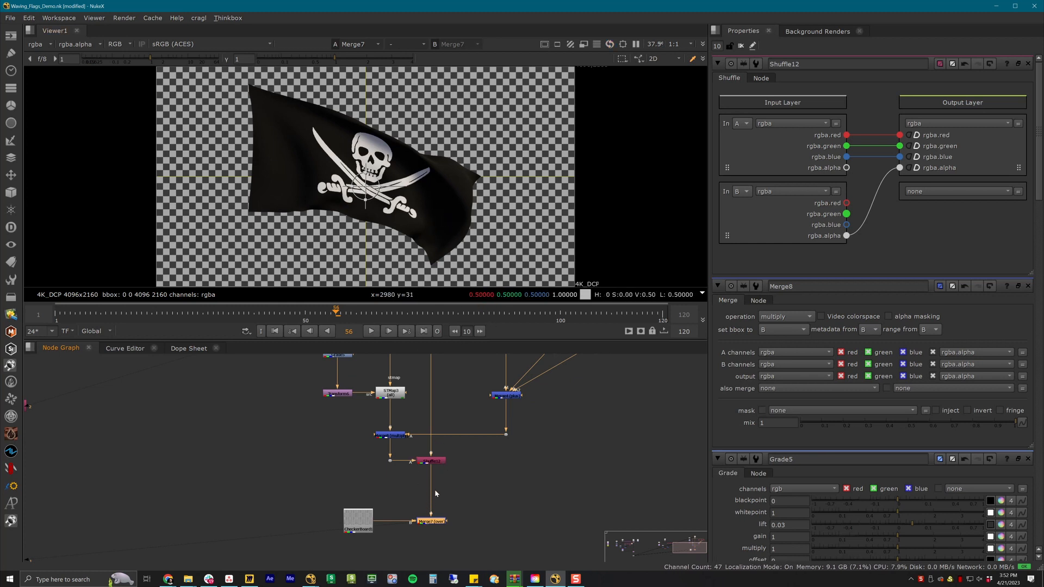
pyautogui.moveTo(471, 506); pyautogui.dragTo(472, 474, button='middle')
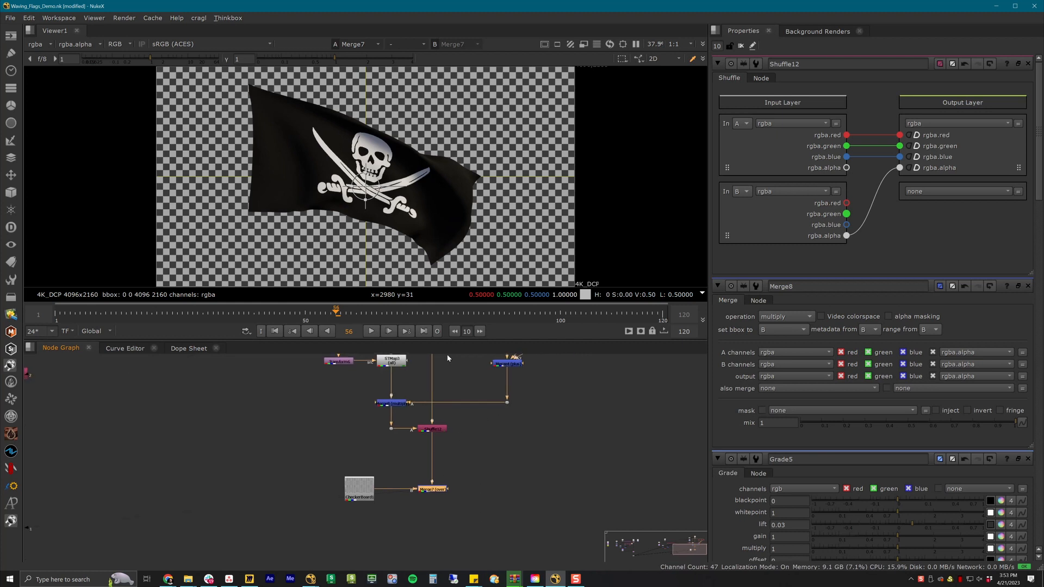
pyautogui.click(318, 320)
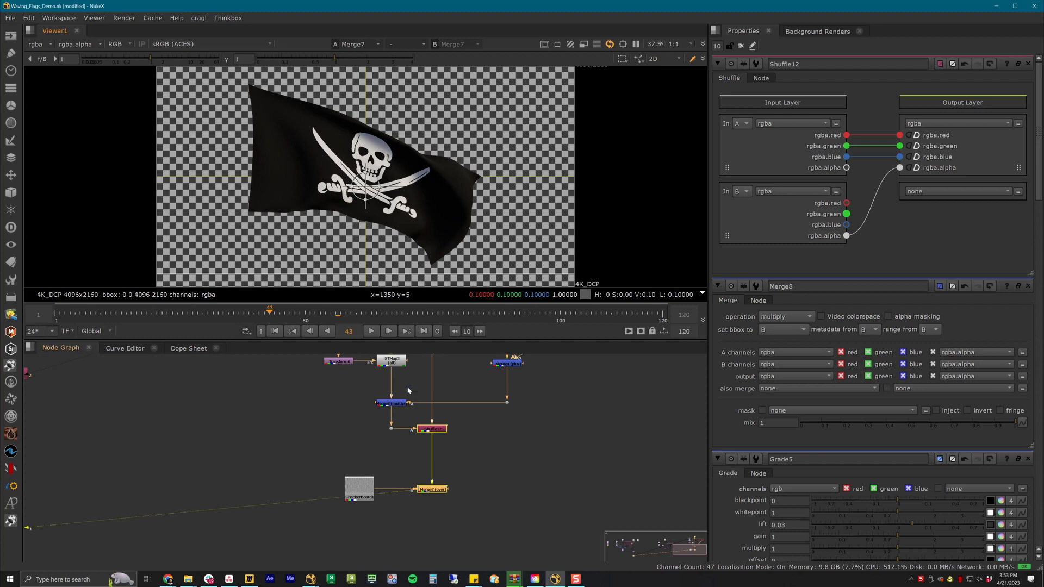
# Step: Insert an Invert node between the pirate image's Read and Reformat nodes, and set its channels to rgb
pyautogui.moveTo(399, 401); pyautogui.dragTo(342, 494, button='middle')
pyautogui.click(344, 387)
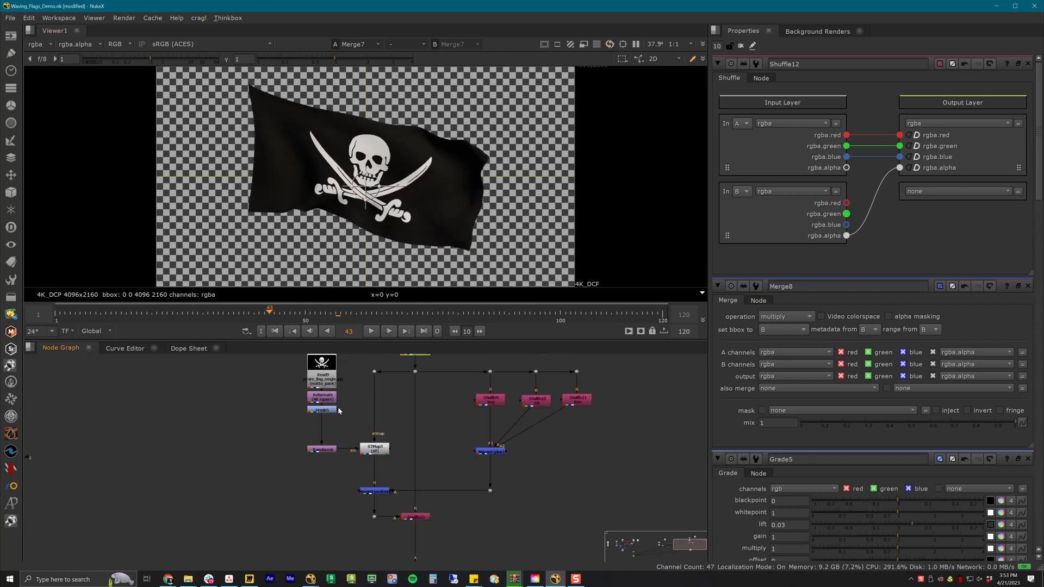
pyautogui.click(343, 383)
pyautogui.moveTo(347, 379); pyautogui.dragTo(298, 416)
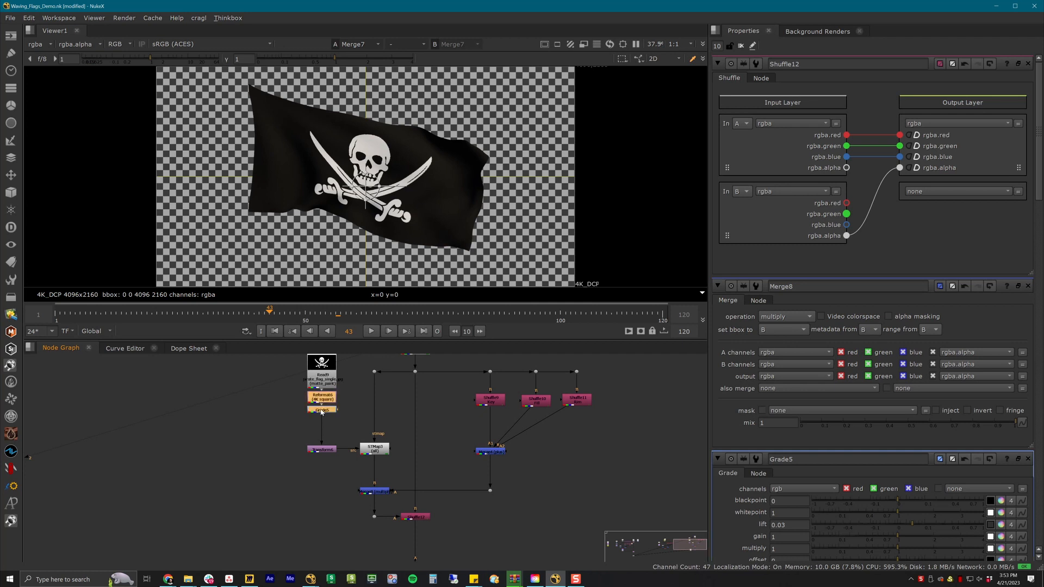
pyautogui.press('Delete')
pyautogui.press('Tab')
pyautogui.write('inv')
pyautogui.press('Return')
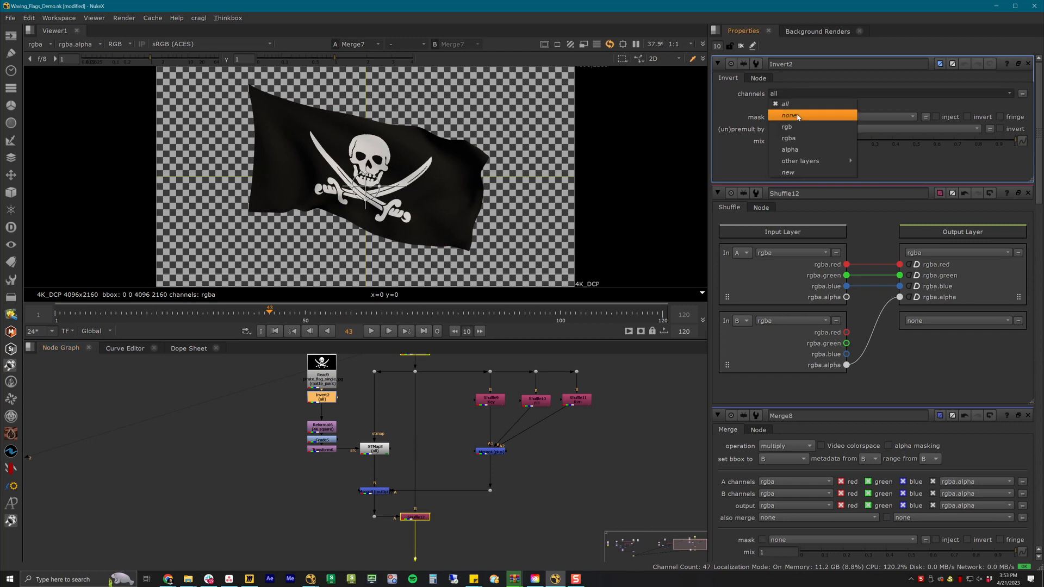
pyautogui.click(795, 131)
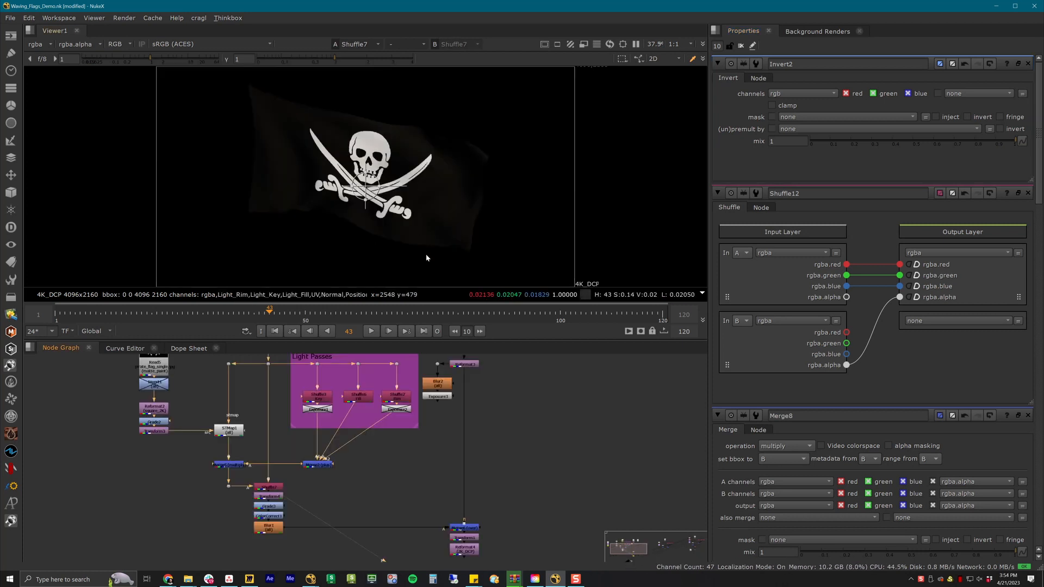
# Step: View the pirate ship plate's Read node in the network with the Light Passes backdrop
pyautogui.moveTo(353, 472); pyautogui.dragTo(289, 518, button='middle')
pyautogui.click(408, 384)
pyautogui.press('1')
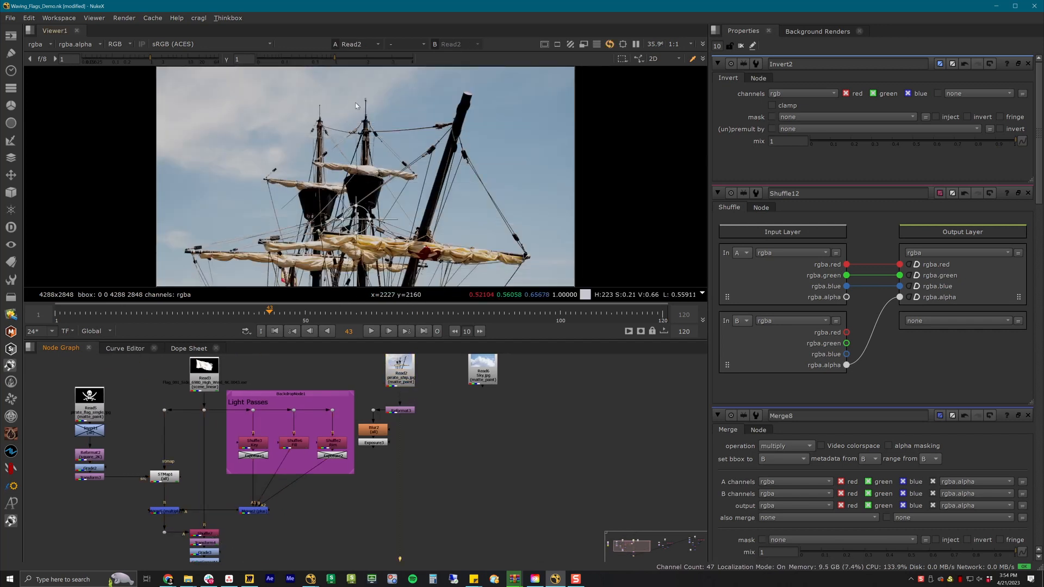
# Step: Disable the Transform, Grade, ColorCorrect and Blur nodes below the Shuffle, then view and open the Merge over the ship plate
pyautogui.moveTo(326, 489); pyautogui.dragTo(376, 340, button='middle')
pyautogui.moveTo(239, 391); pyautogui.dragTo(197, 433, button='middle')
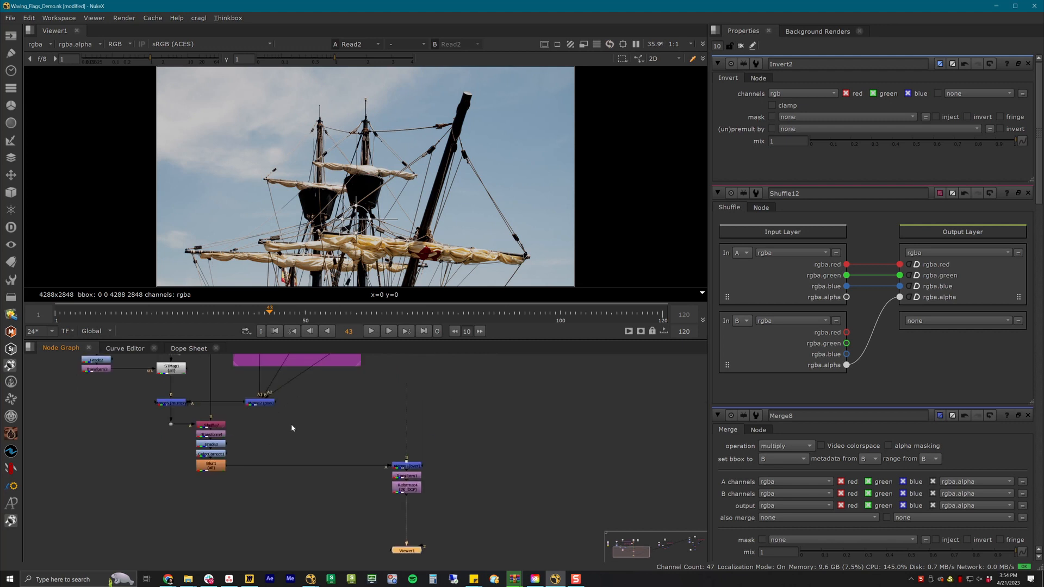
pyautogui.moveTo(188, 428); pyautogui.dragTo(255, 491)
pyautogui.press('d')
pyautogui.click(399, 465)
pyautogui.press('1')
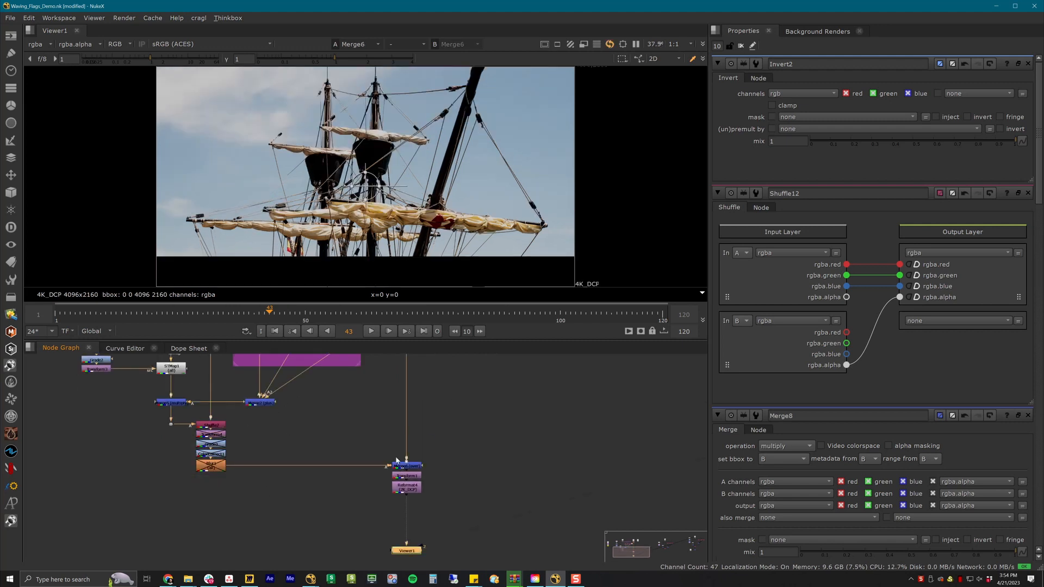
pyautogui.doubleClick(402, 466)
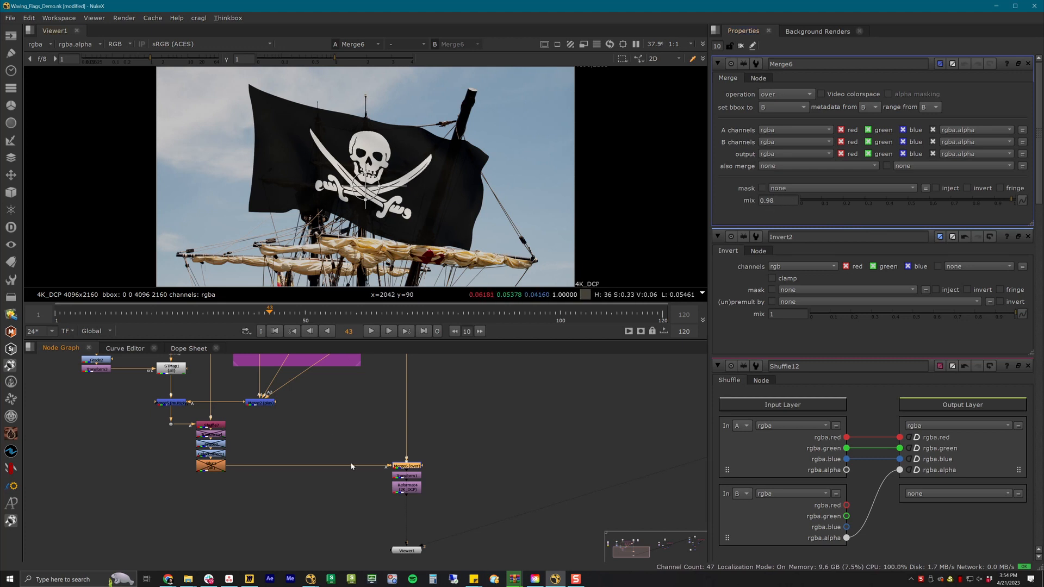
# Step: View the Merge that places the full-size pirate flag over the ship plate
pyautogui.moveTo(331, 436); pyautogui.dragTo(321, 504, button='middle')
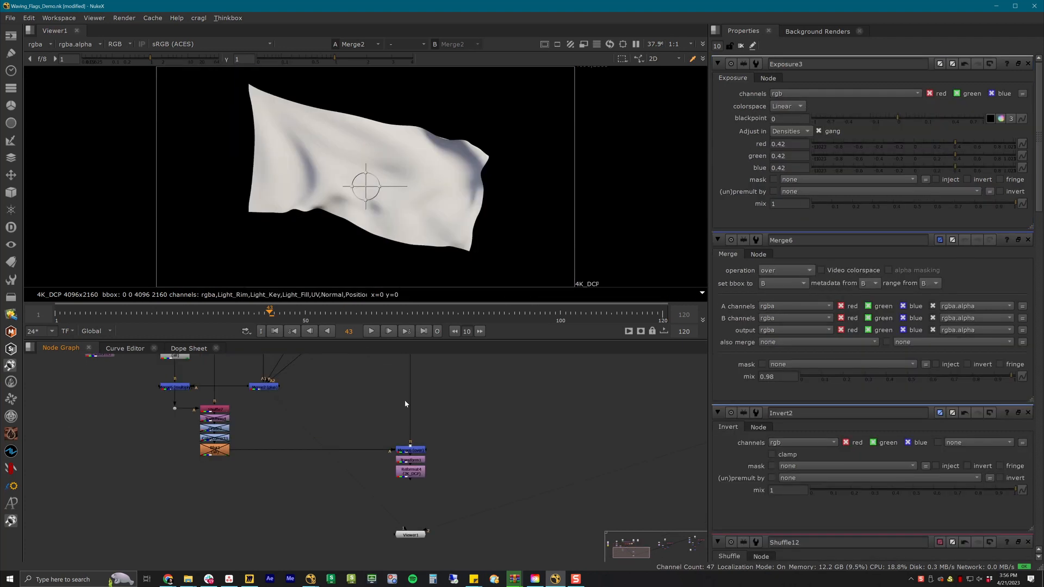
pyautogui.moveTo(412, 479); pyautogui.dragTo(405, 535, button='middle')
pyautogui.click(407, 507)
pyautogui.press('1')
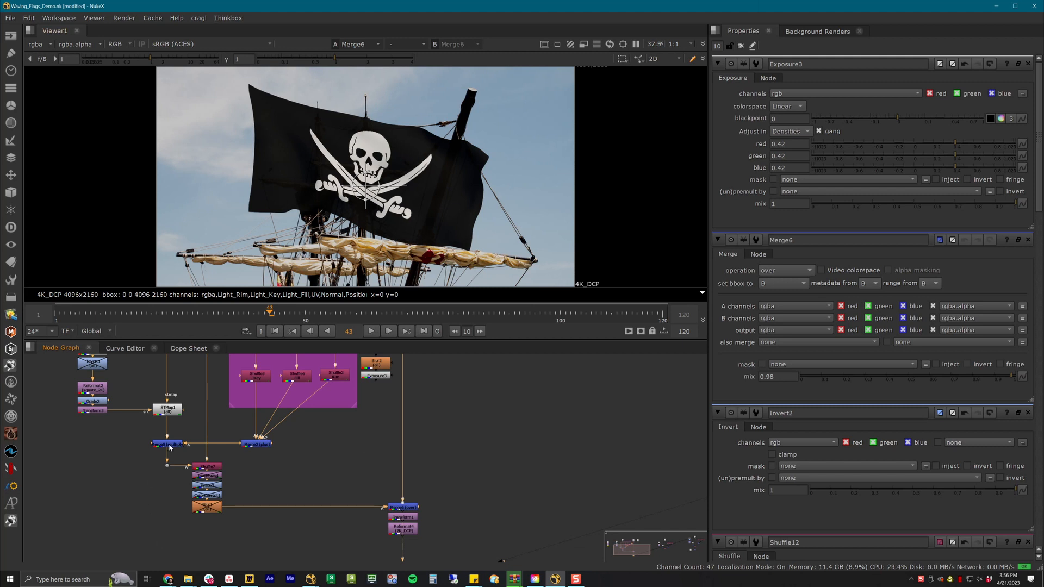
# Step: Re-enable the Transform, Grade, ColorCorrect and Blur nodes below the Shuffle, and view the final Reformat of the ship composite
pyautogui.click(217, 479)
pyautogui.press('d')
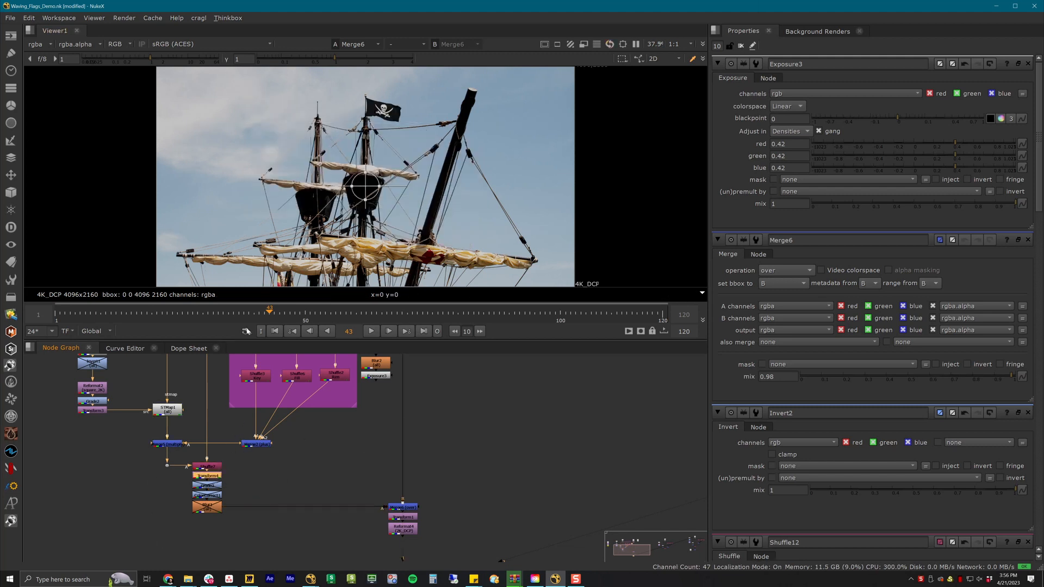
pyautogui.click(212, 487)
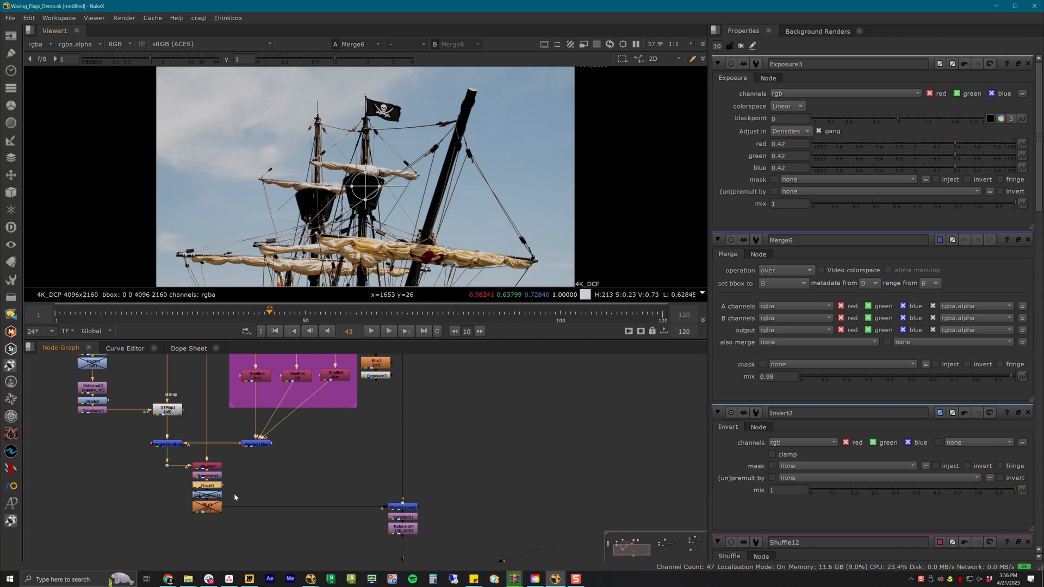
pyautogui.click(217, 495)
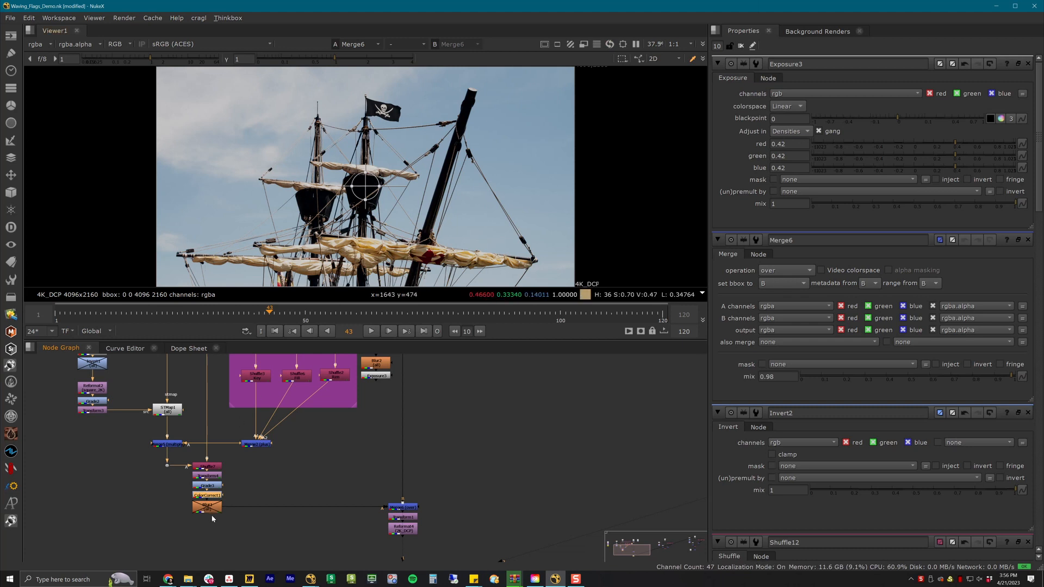
pyautogui.click(208, 510)
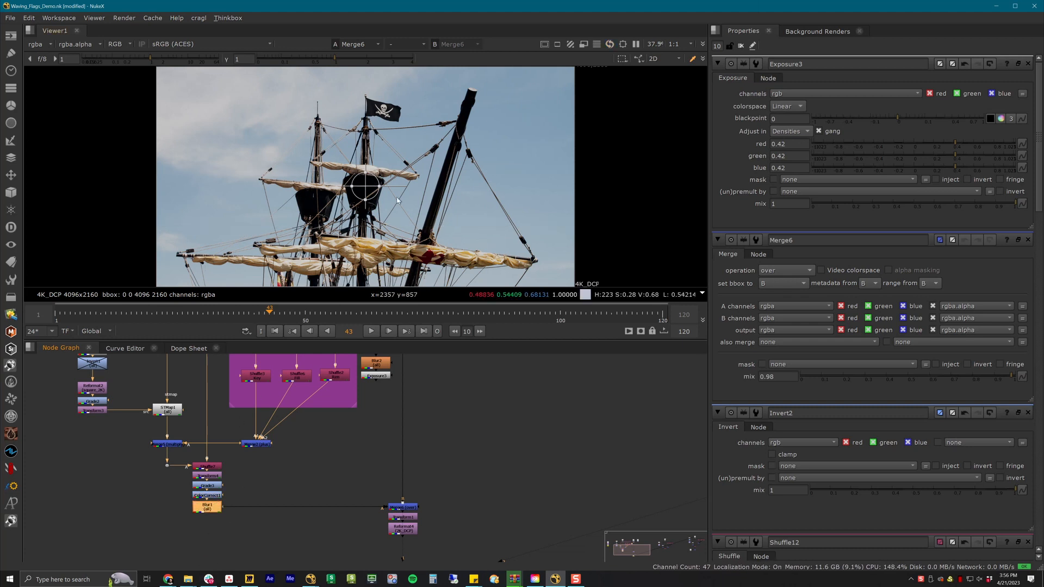
pyautogui.click(405, 529)
pyautogui.press('1')
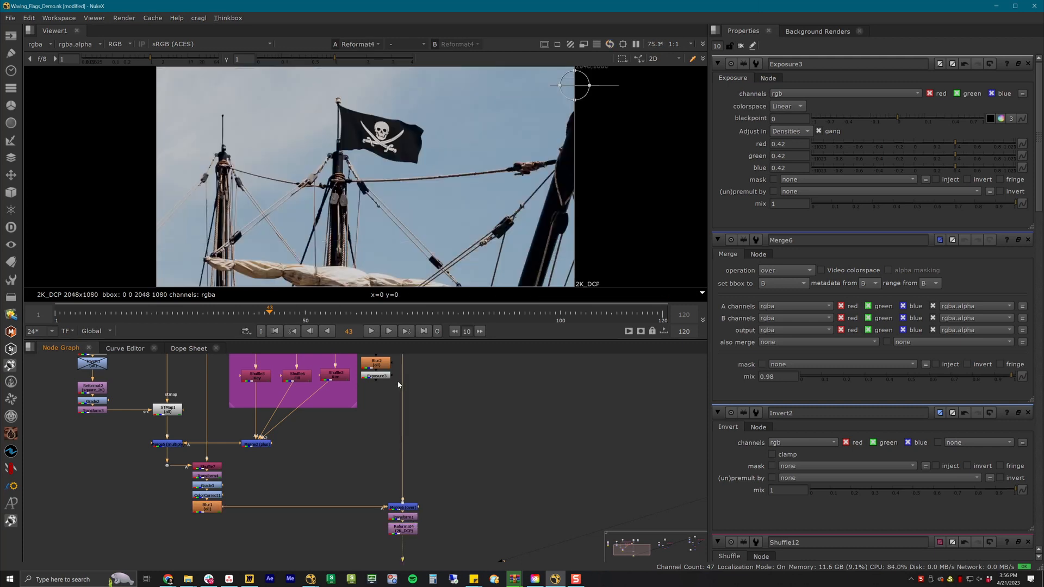